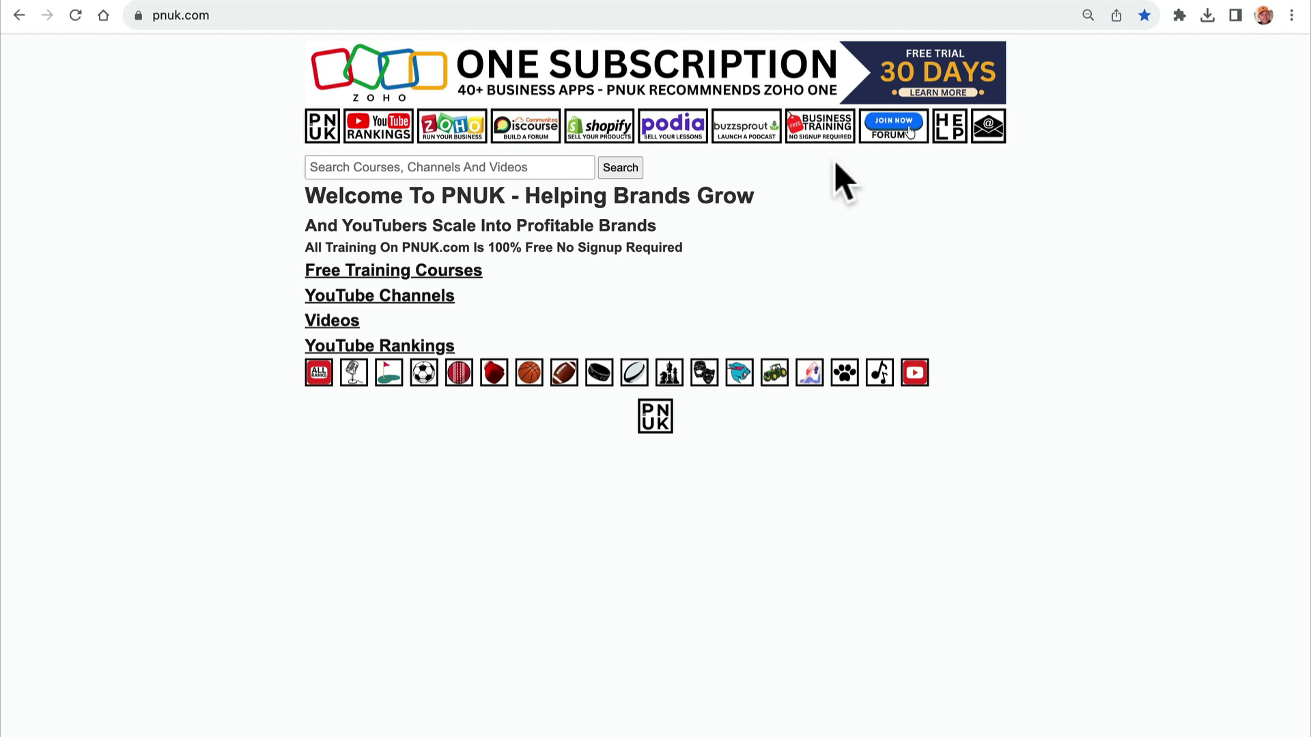
Start entering social.zoho.com in the Chrome address bar to leave the PNUK homepage
left_click(370, 14)
type("social.oho")
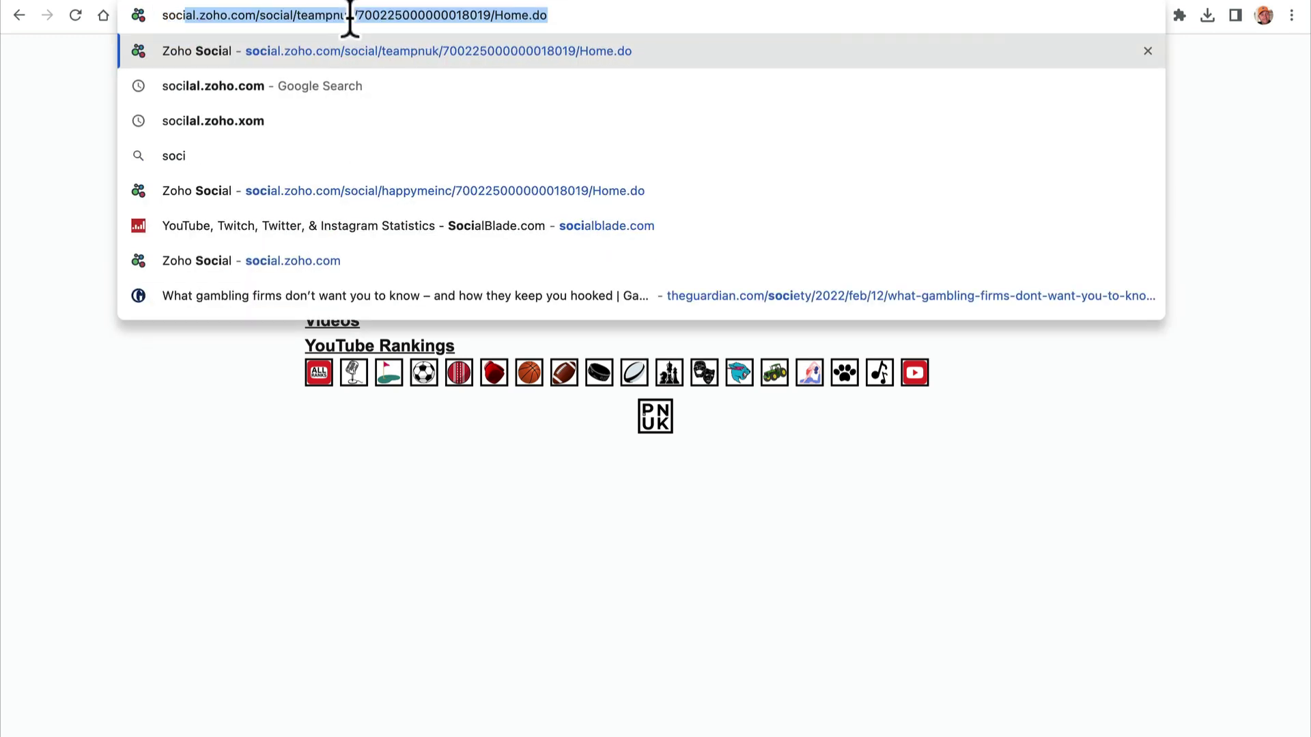
type("zoho.com")
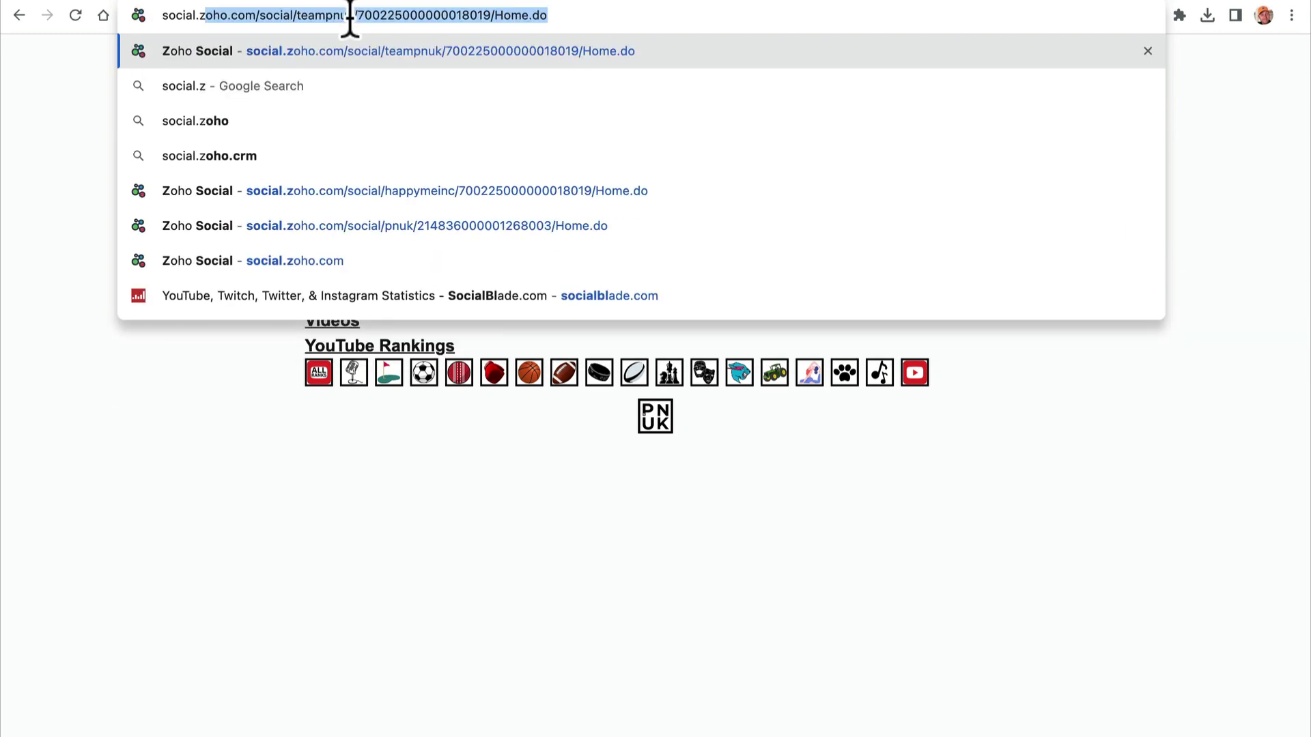
Load the Zoho Social Home dashboard and start a New Post with Publish Now
key("Return")
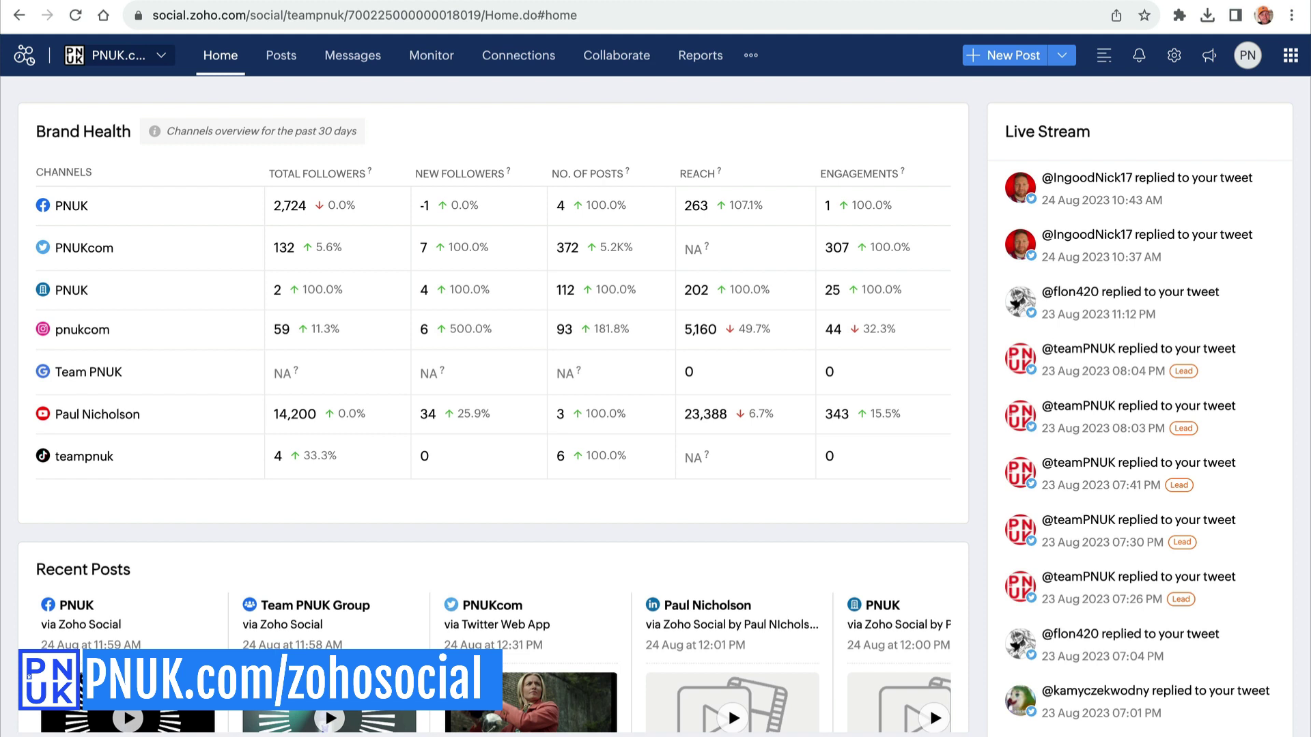
left_click(1013, 55)
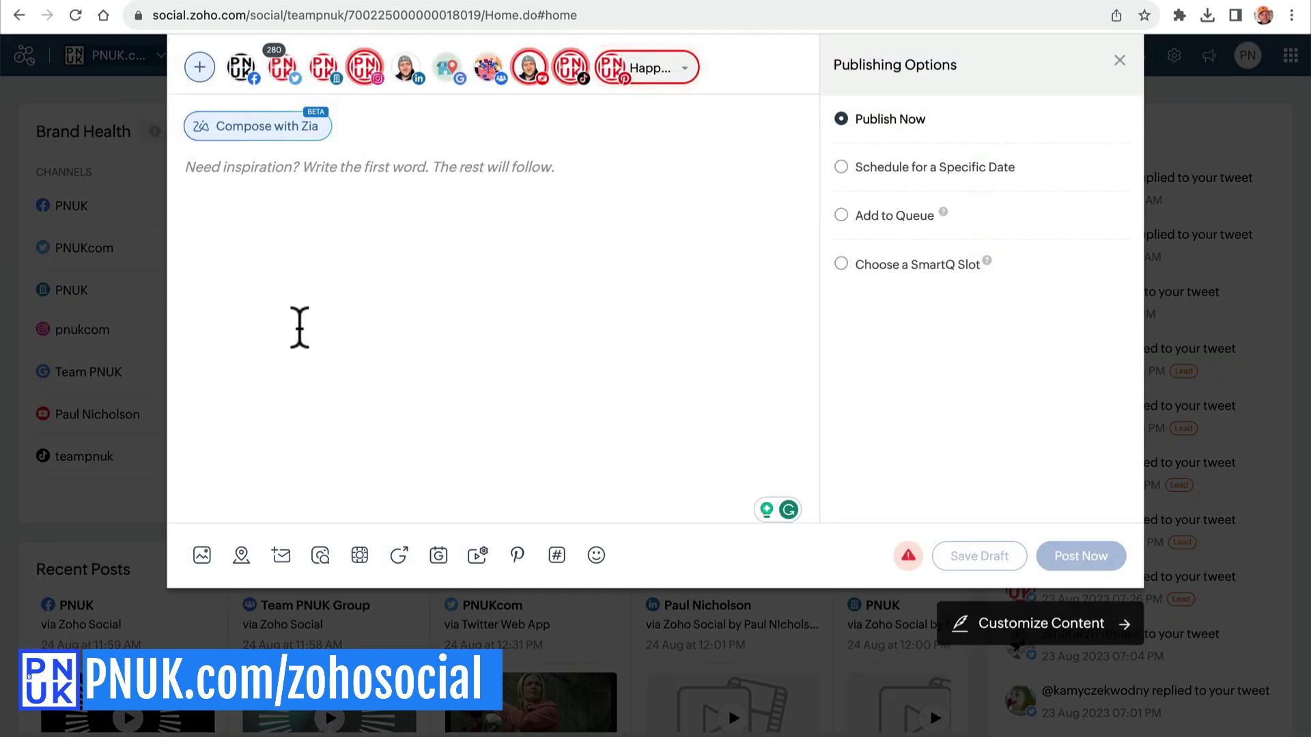
left_click(343, 730)
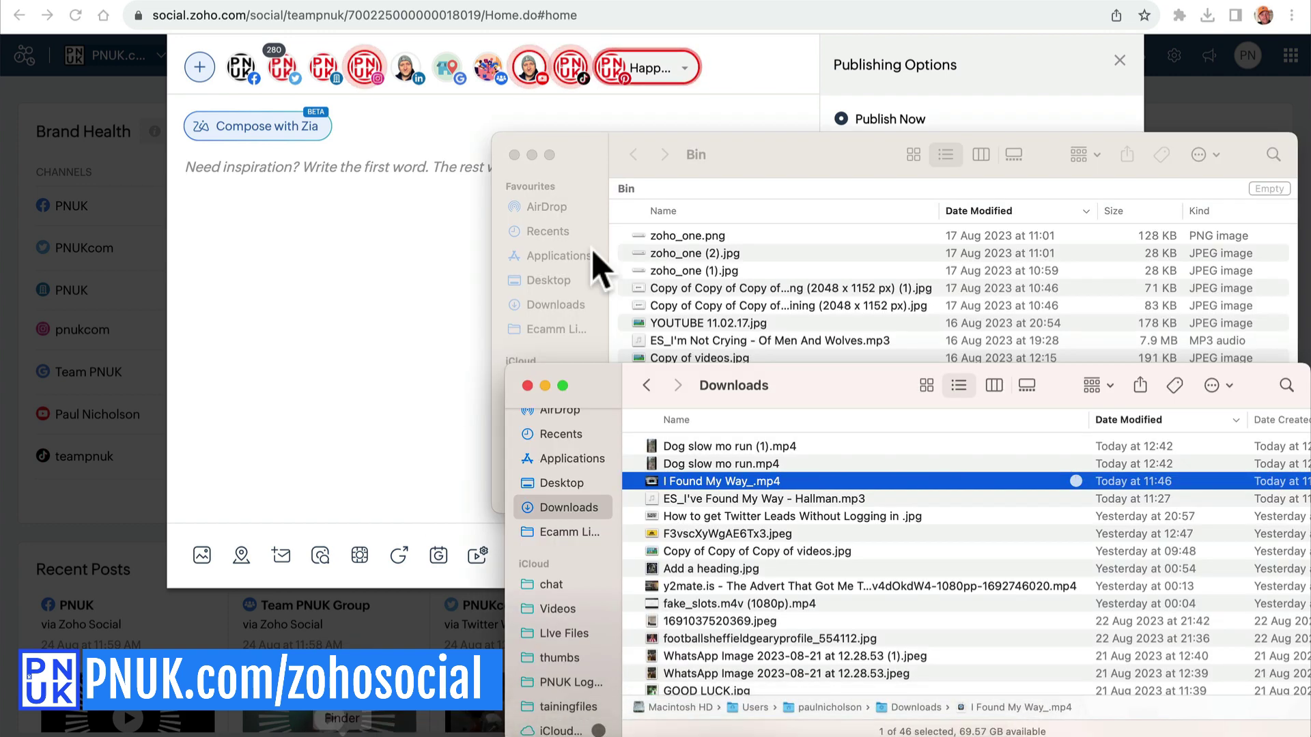
left_click(707, 448)
key("space")
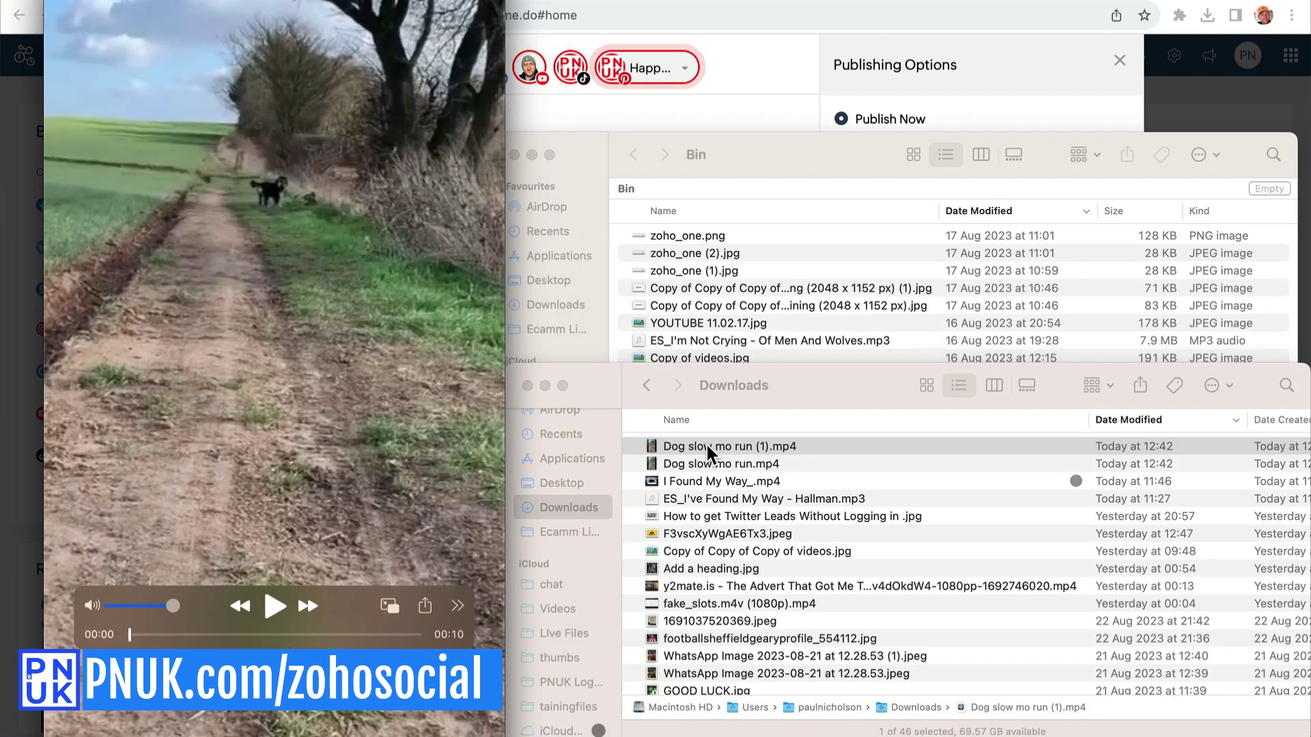
left_click(269, 607)
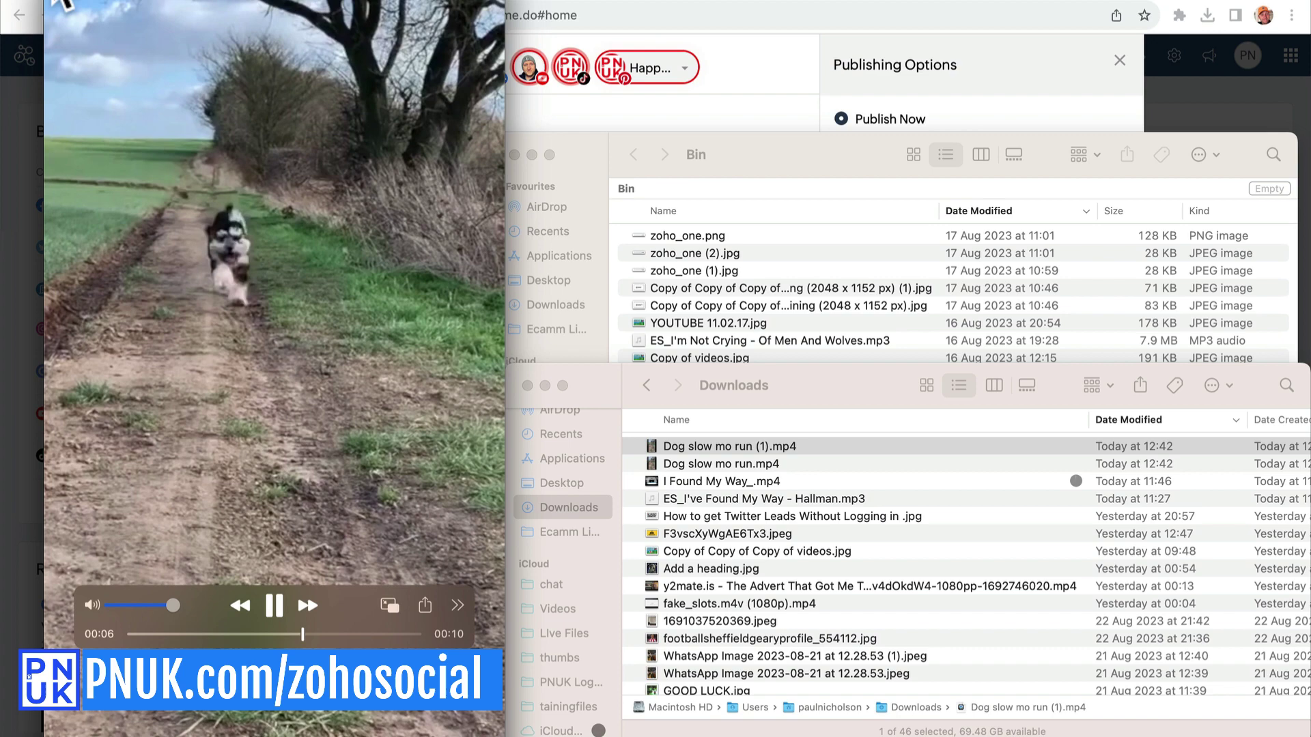
Attach 'Dog slow mo run (1).mp4' from the desktop to the post
left_click(62, 5)
left_click(369, 174)
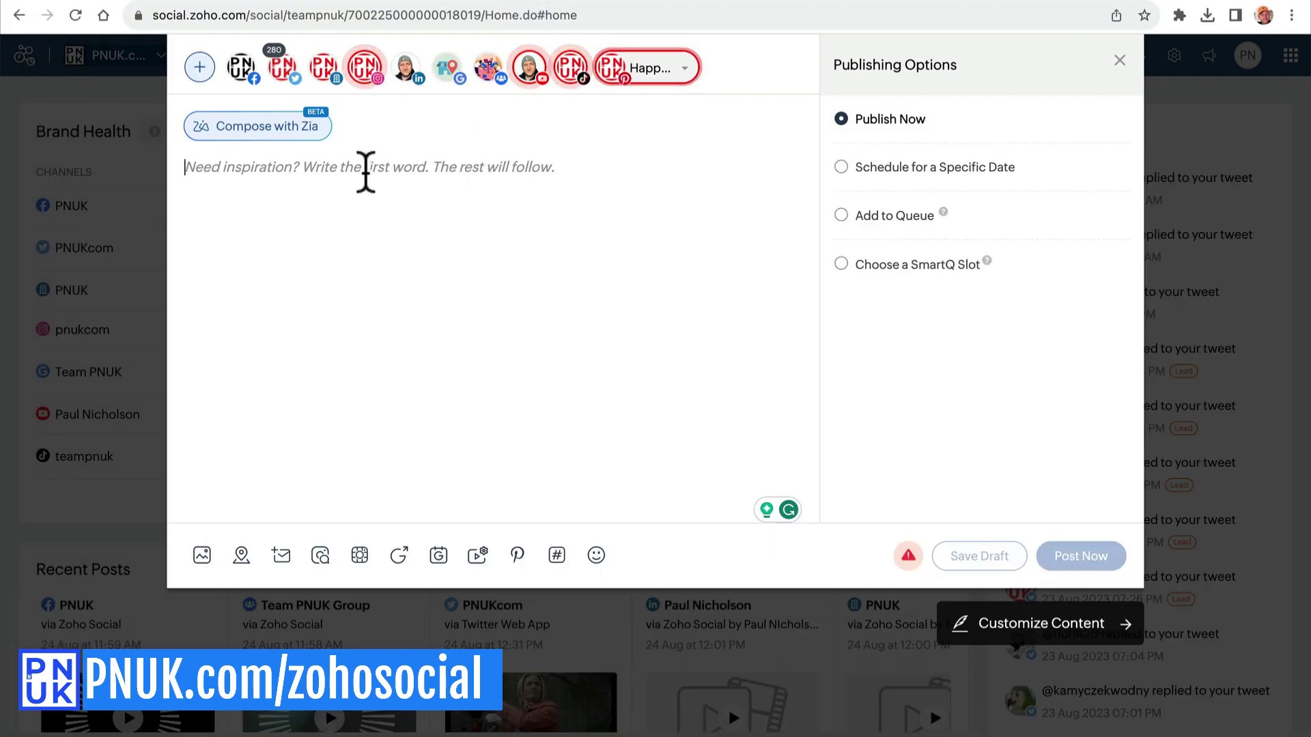
left_click(202, 555)
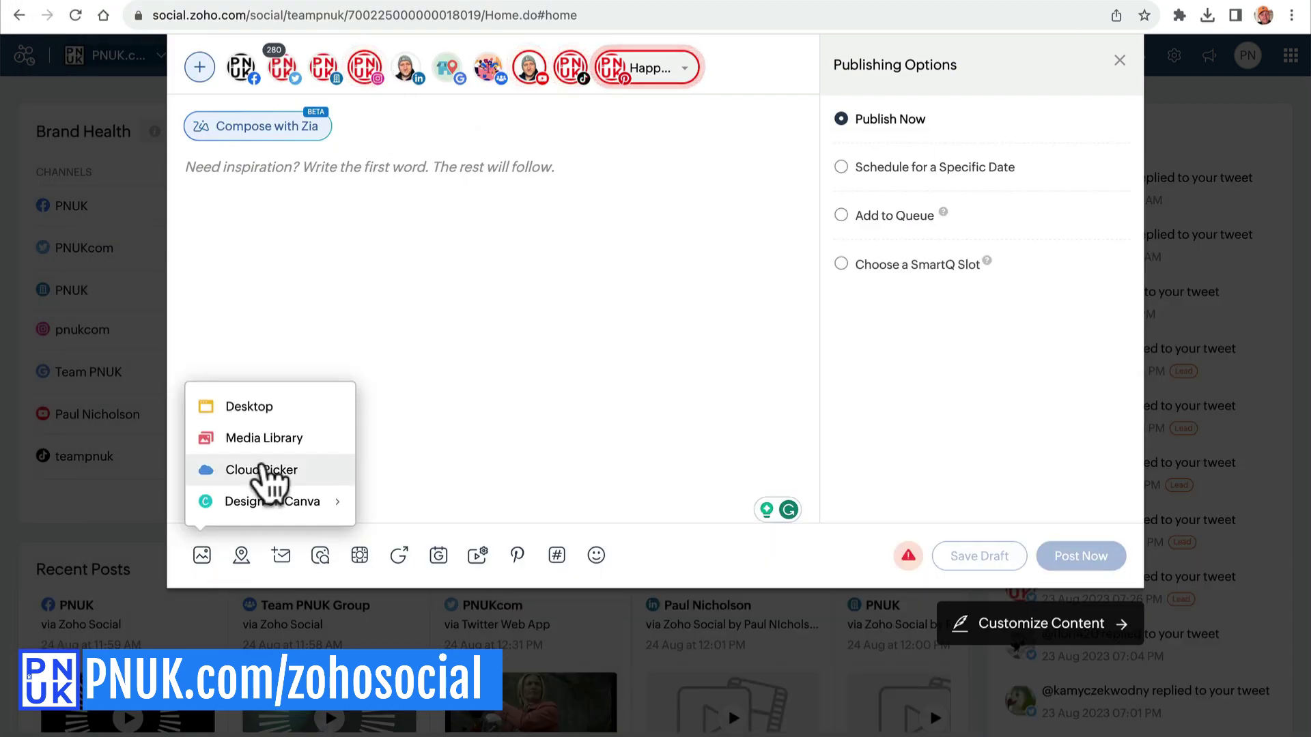
left_click(251, 406)
double_click(524, 249)
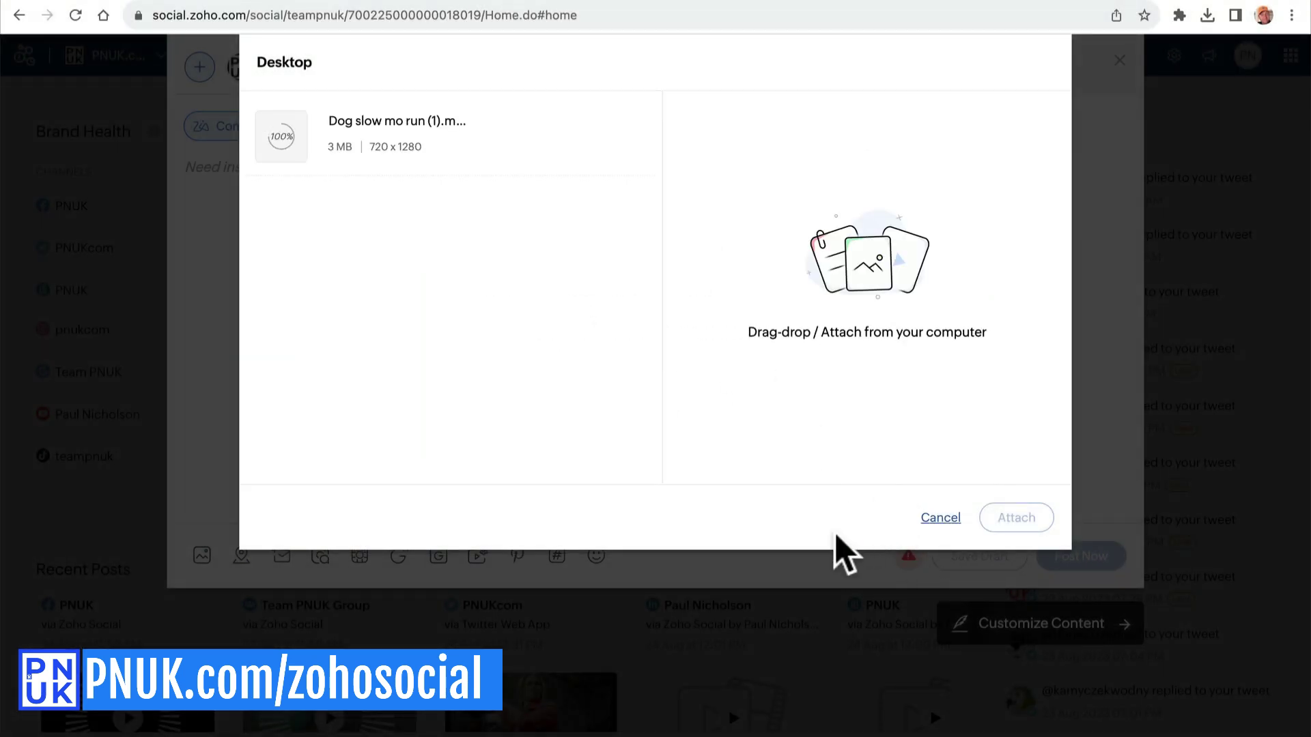
left_click(1016, 517)
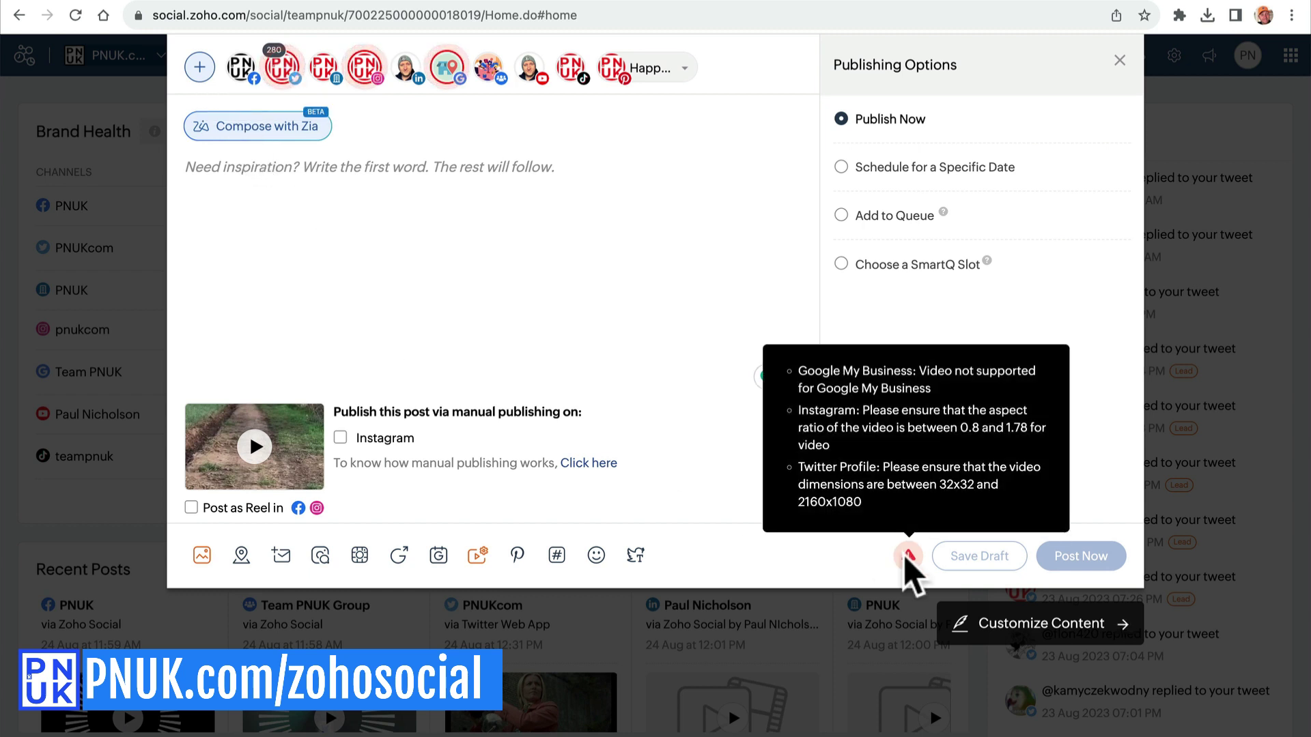
Remove the Google and Twitter channels and tick Post as Reel
left_click(451, 69)
mouse_move(907, 555)
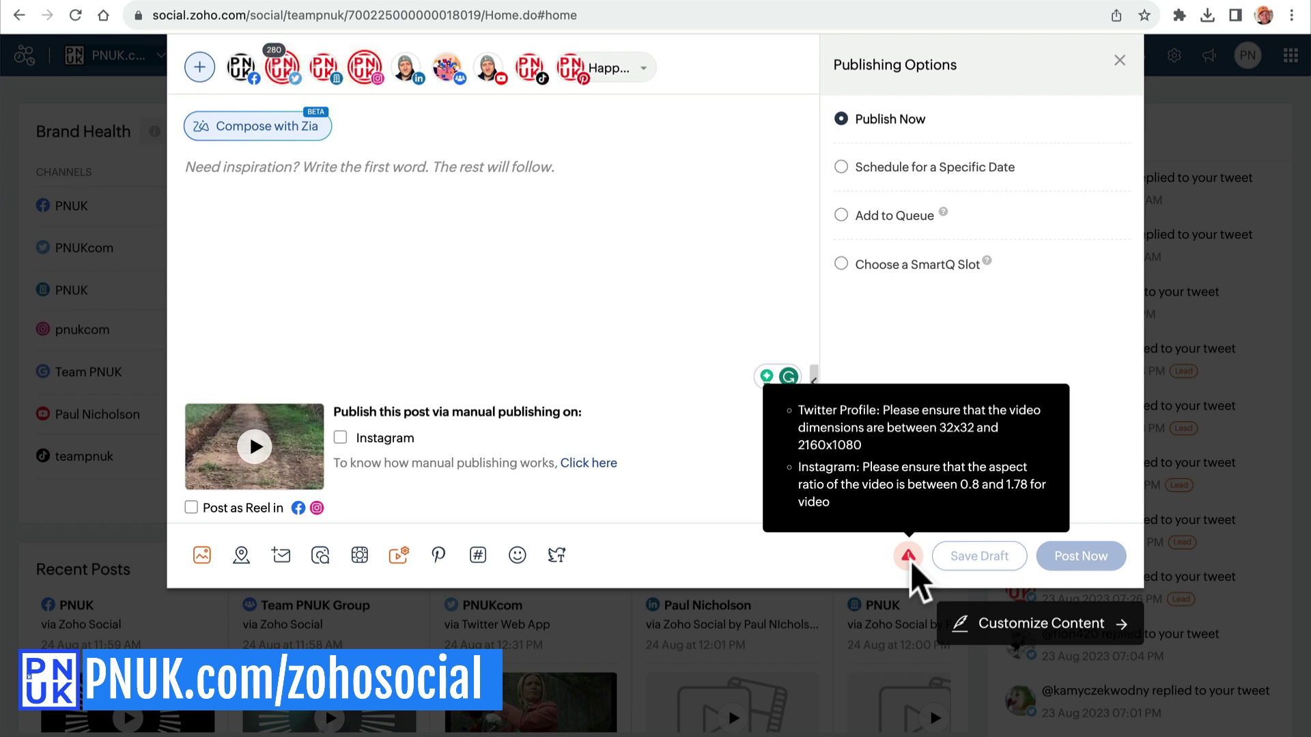
mouse_move(282, 67)
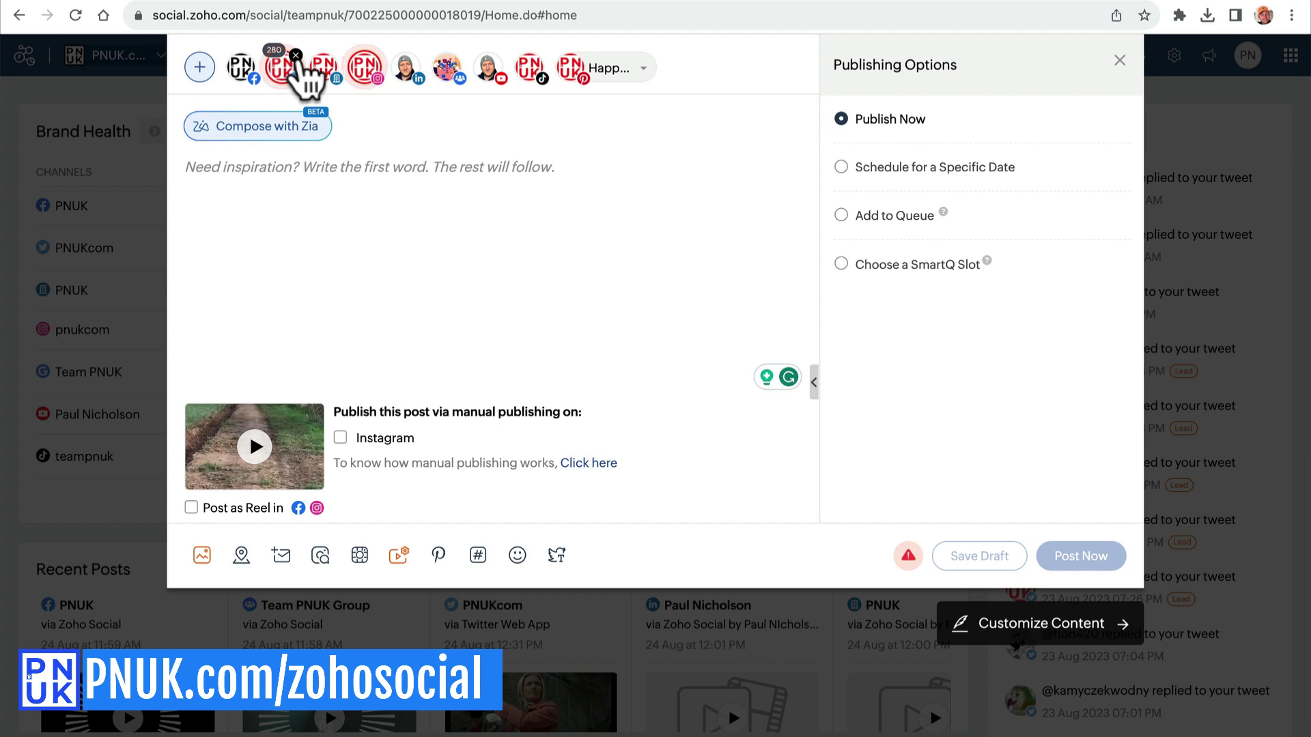
left_click(297, 53)
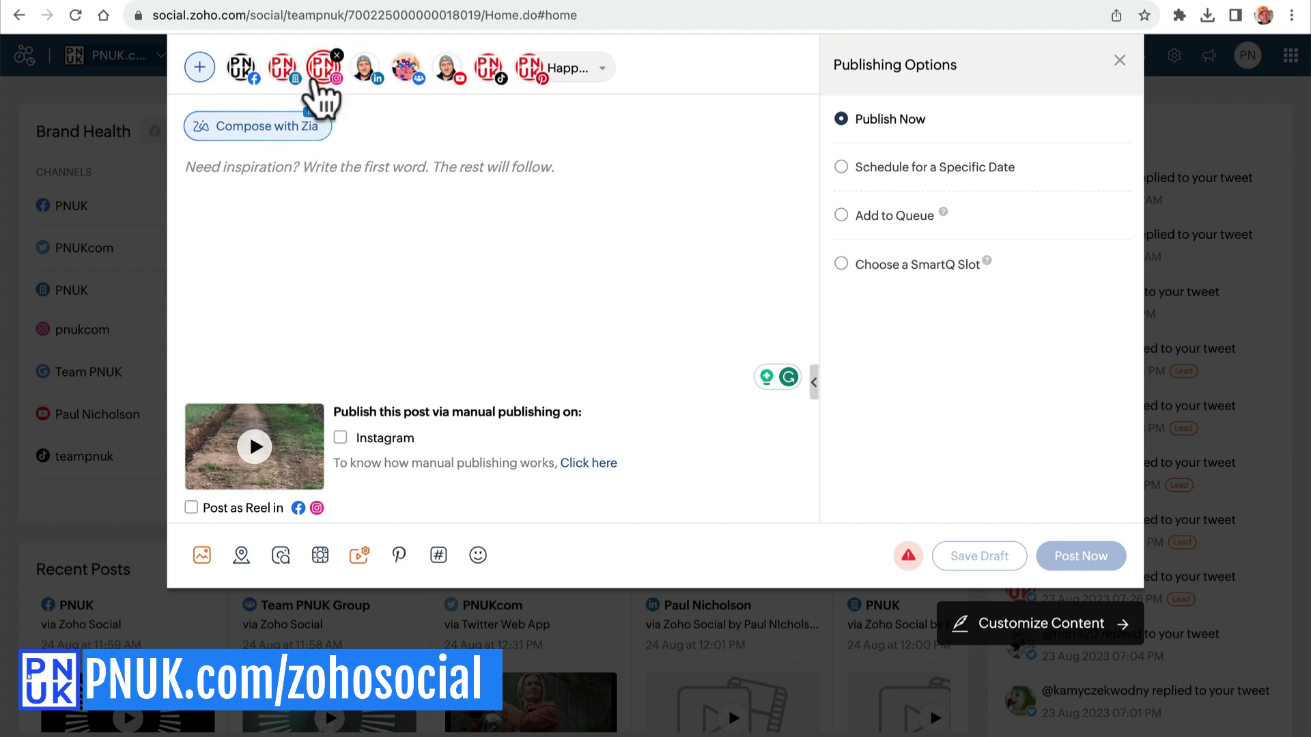
left_click(191, 508)
Share the Reel to Instagram feeds and apply a custom dog video frame as thumbnail
left_click(361, 508)
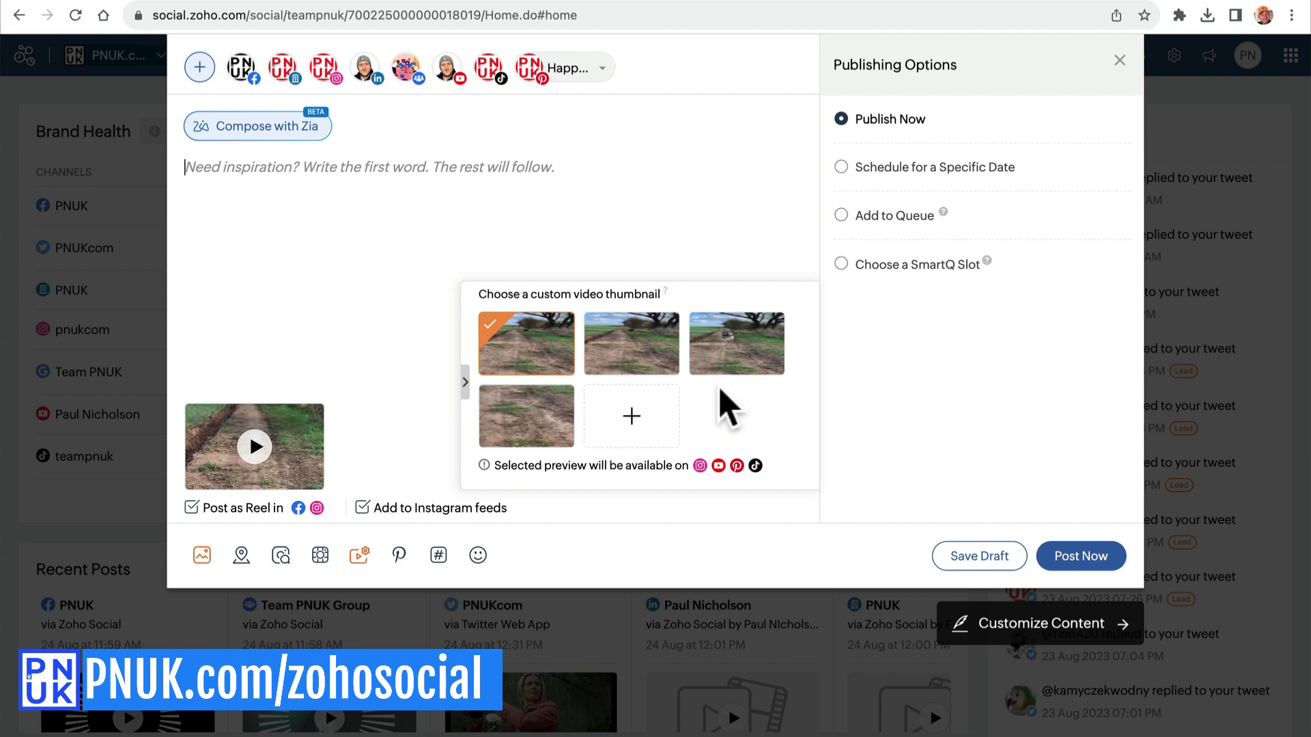
left_click(736, 344)
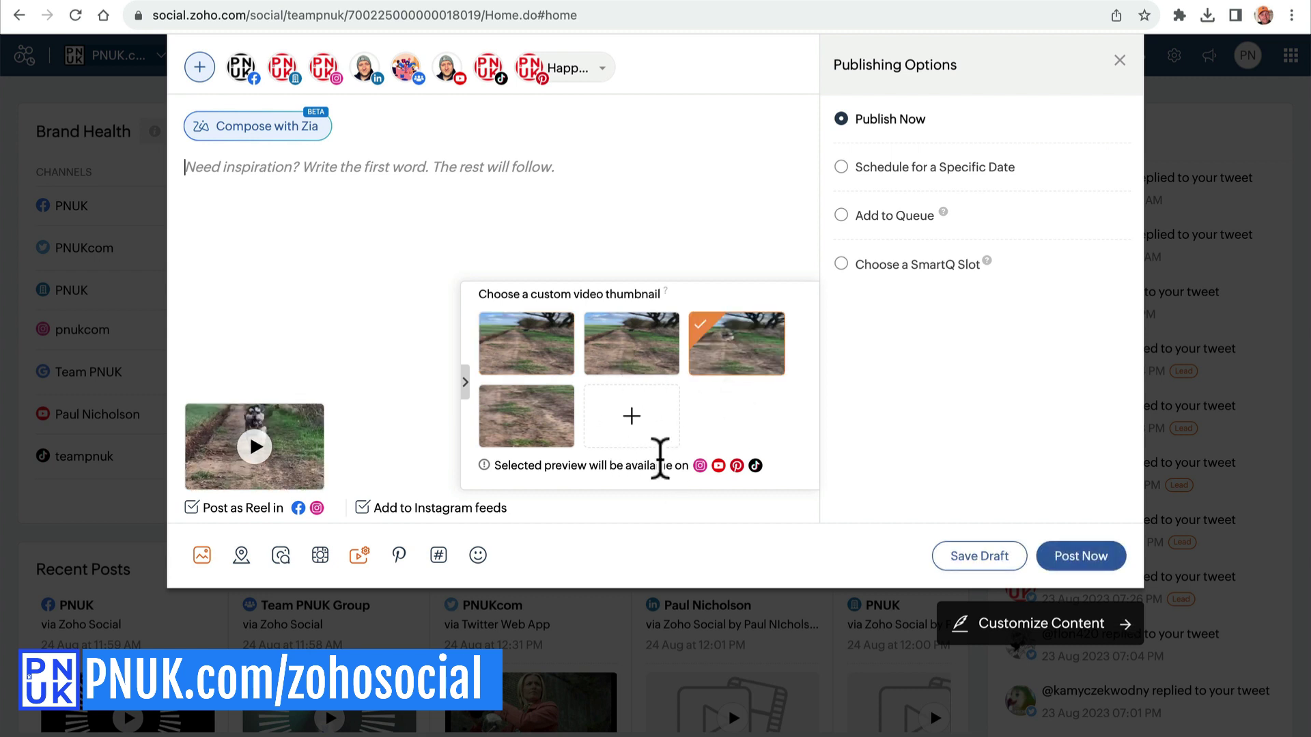
left_click(632, 417)
left_click(625, 490)
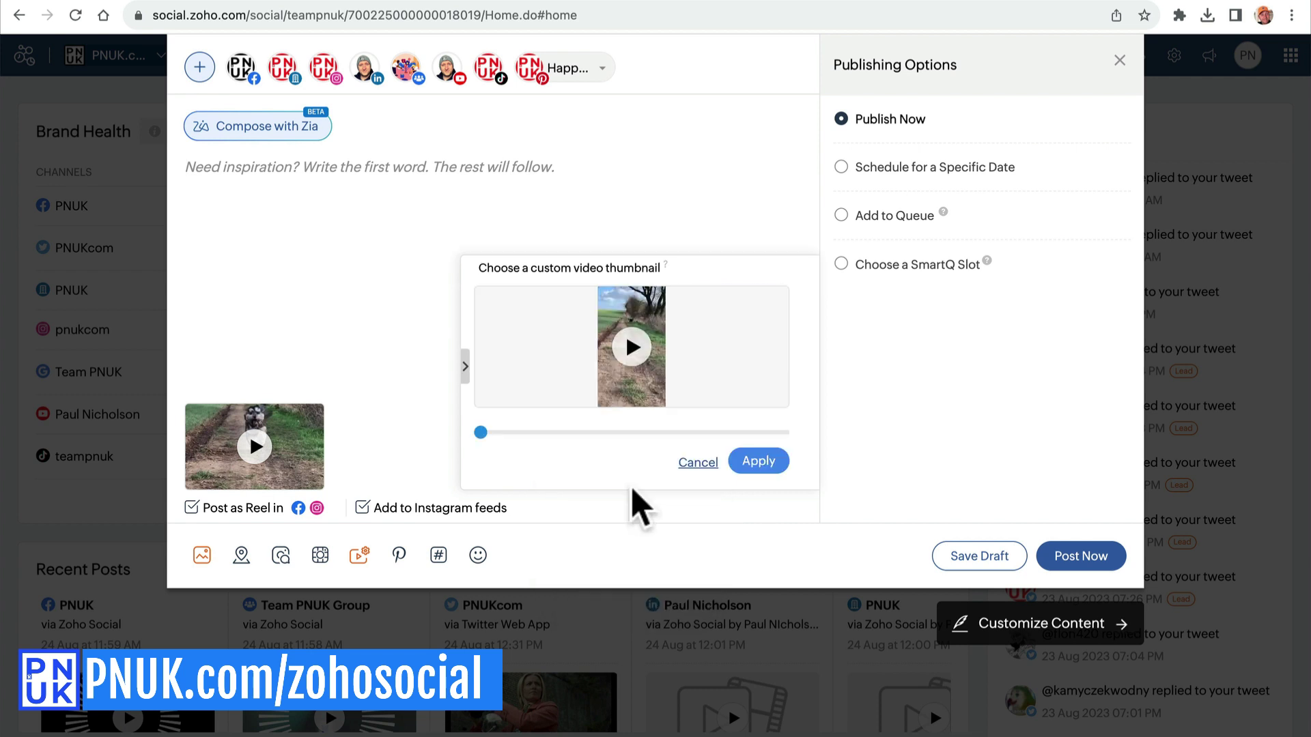
left_click_drag(480, 433, 746, 435)
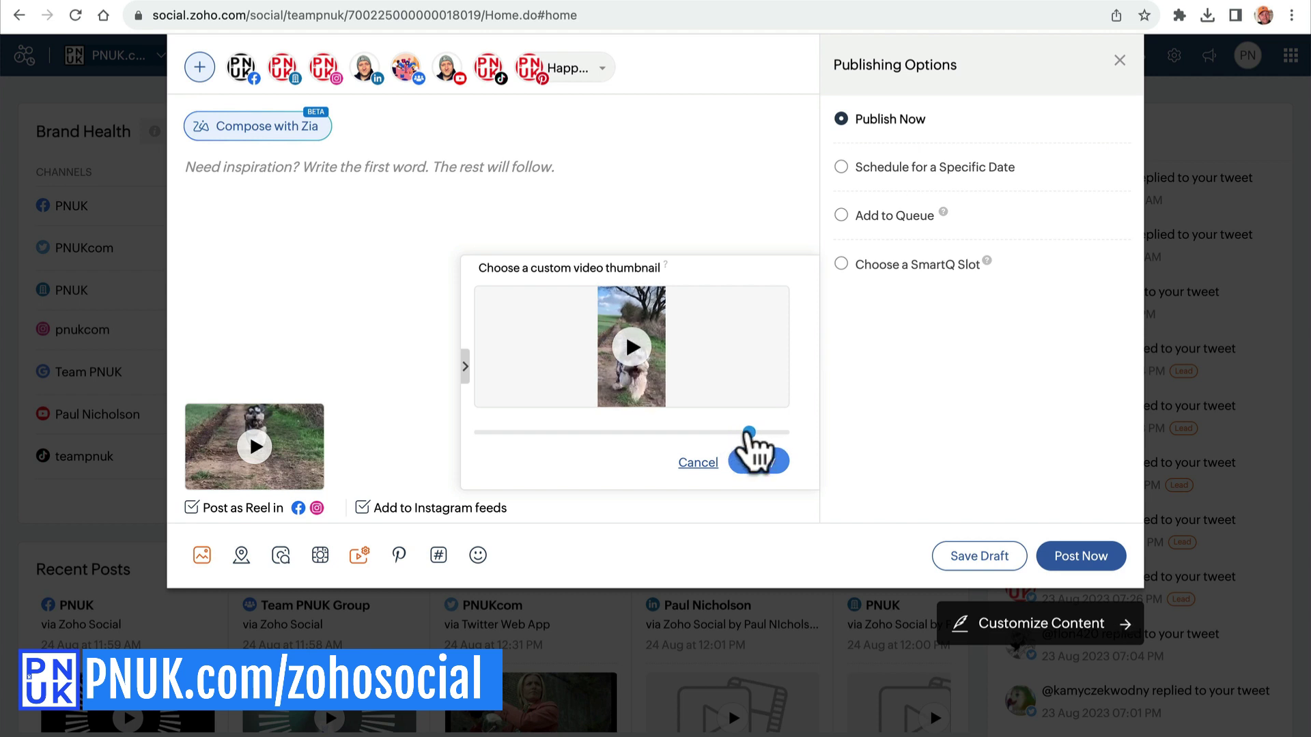
left_click_drag(746, 435, 729, 435)
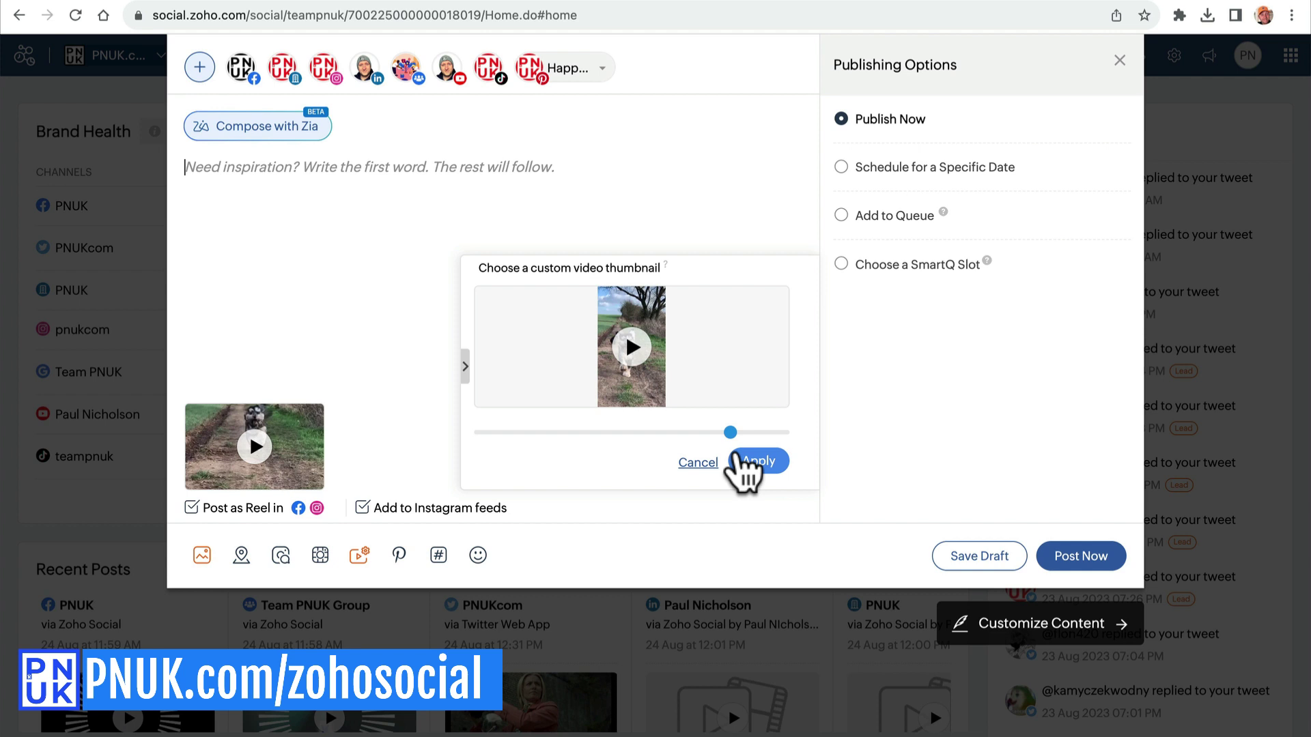
left_click(763, 462)
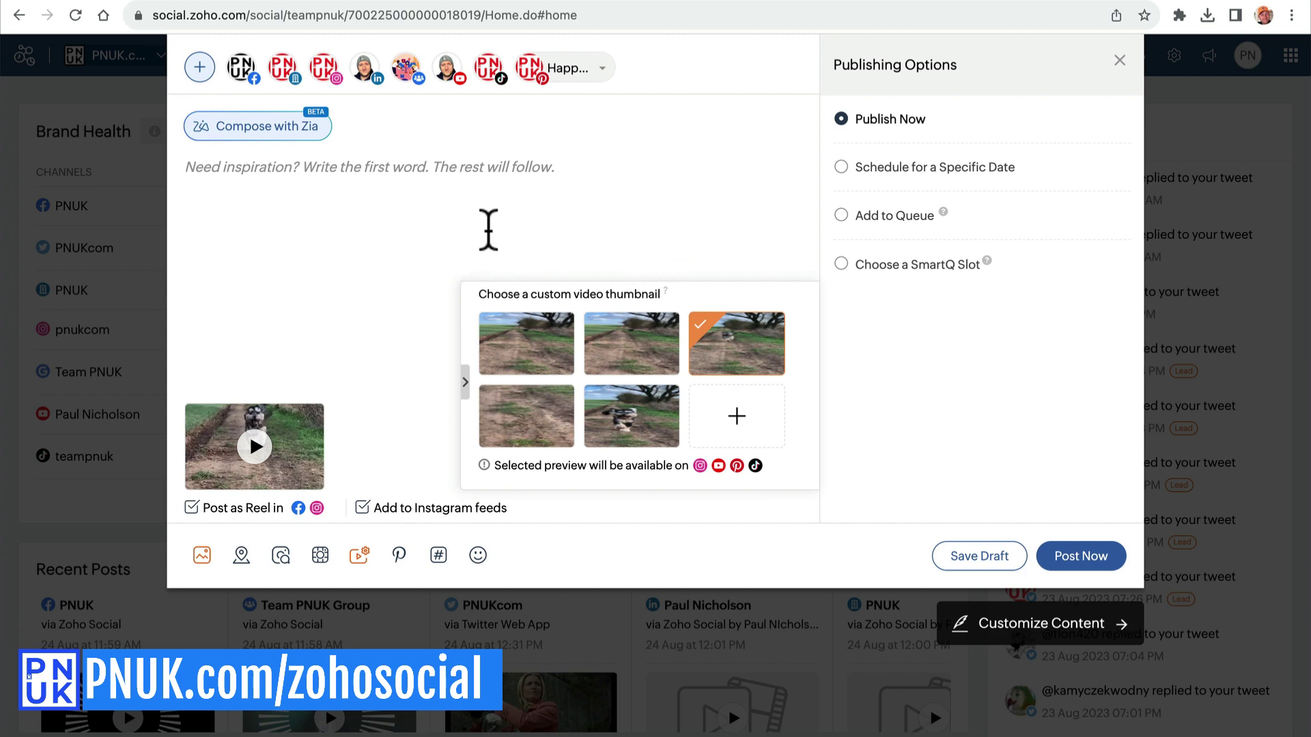
left_click(465, 384)
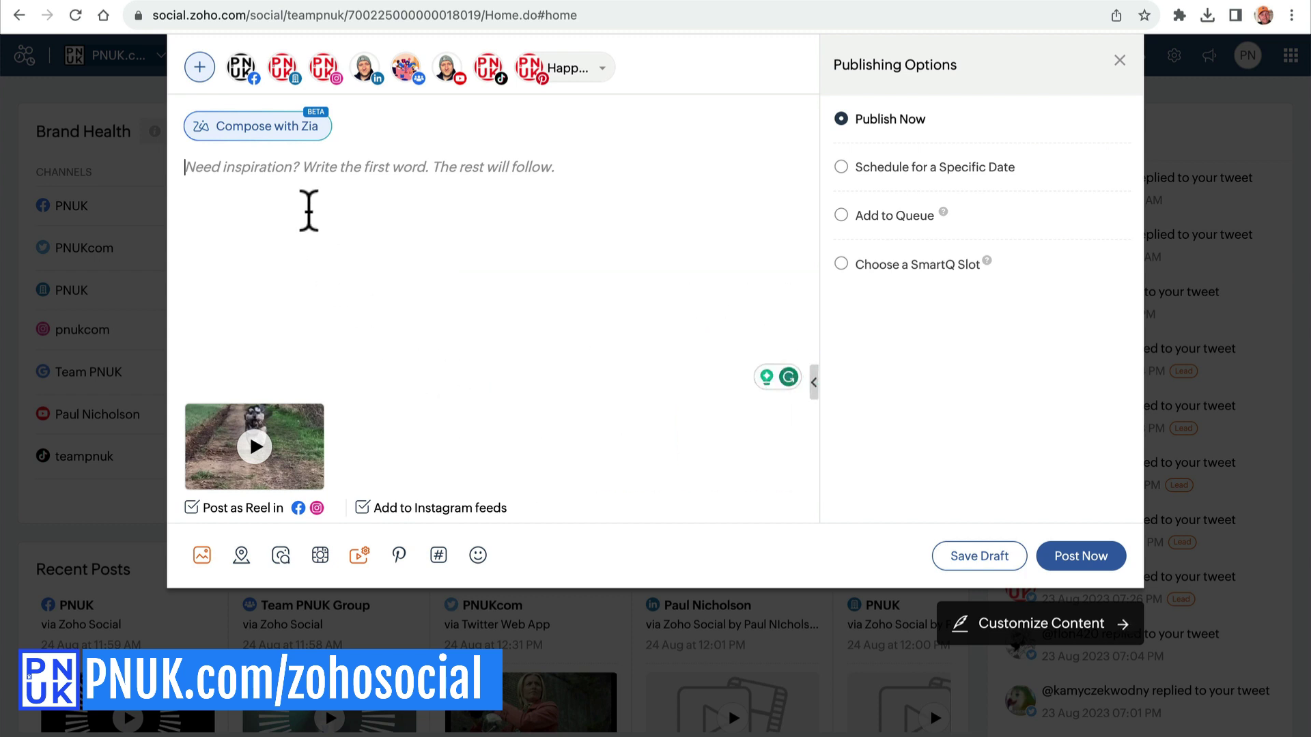
type("Div")
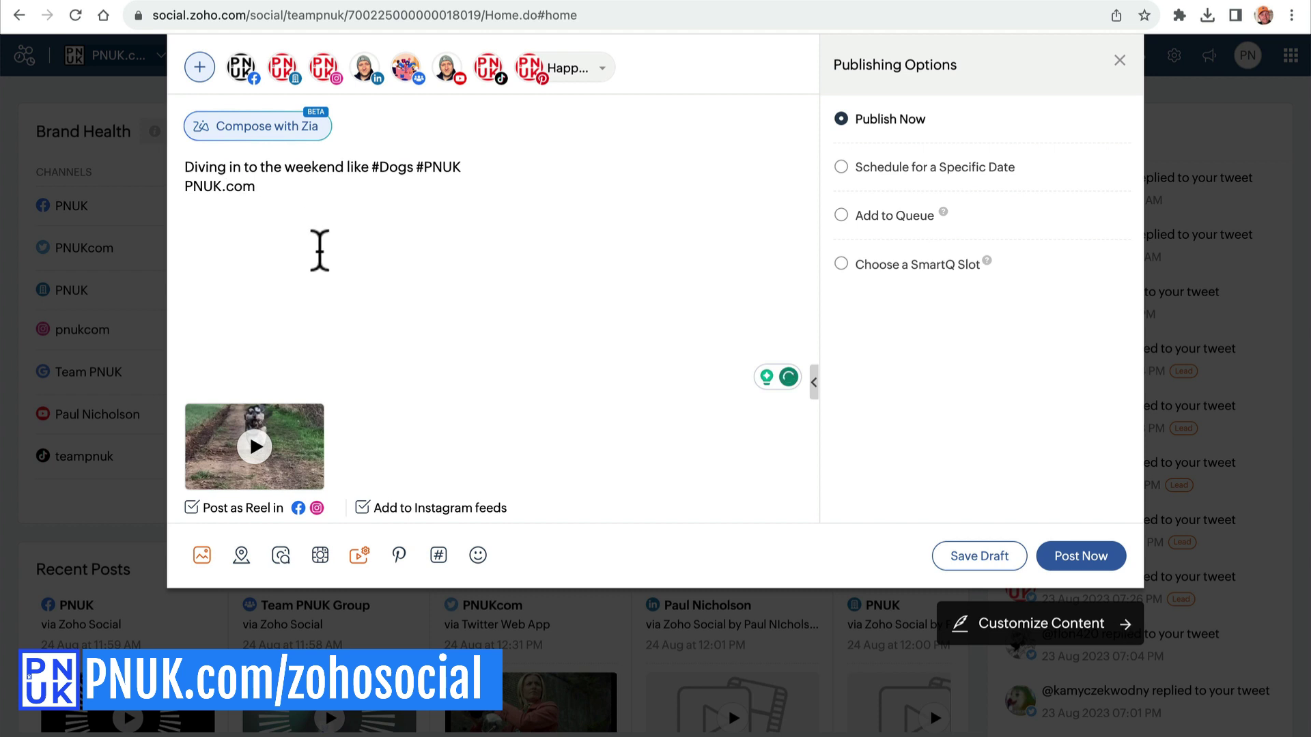
In YouTube Video Options, edit the title and PNUK.com description, keeping visibility Public
left_click(358, 556)
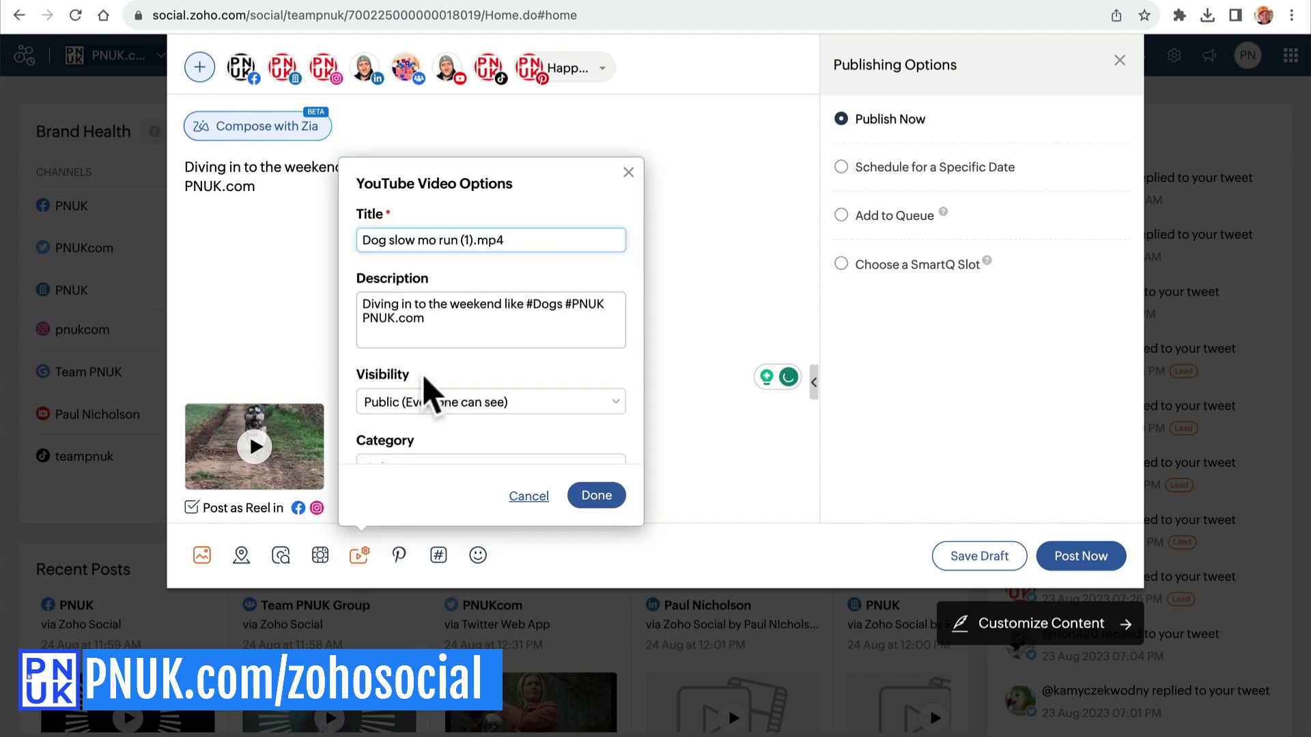
left_click_drag(486, 240, 486, 240)
type("Di")
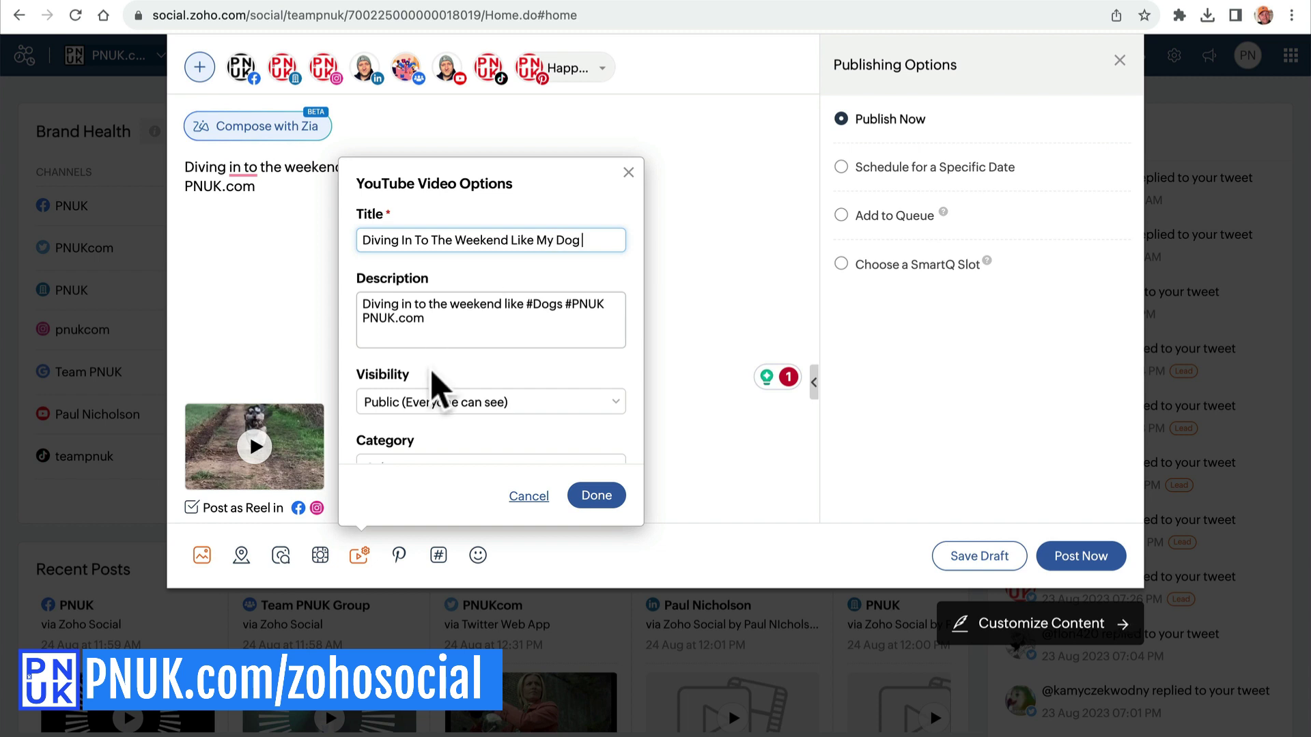
left_click(441, 318)
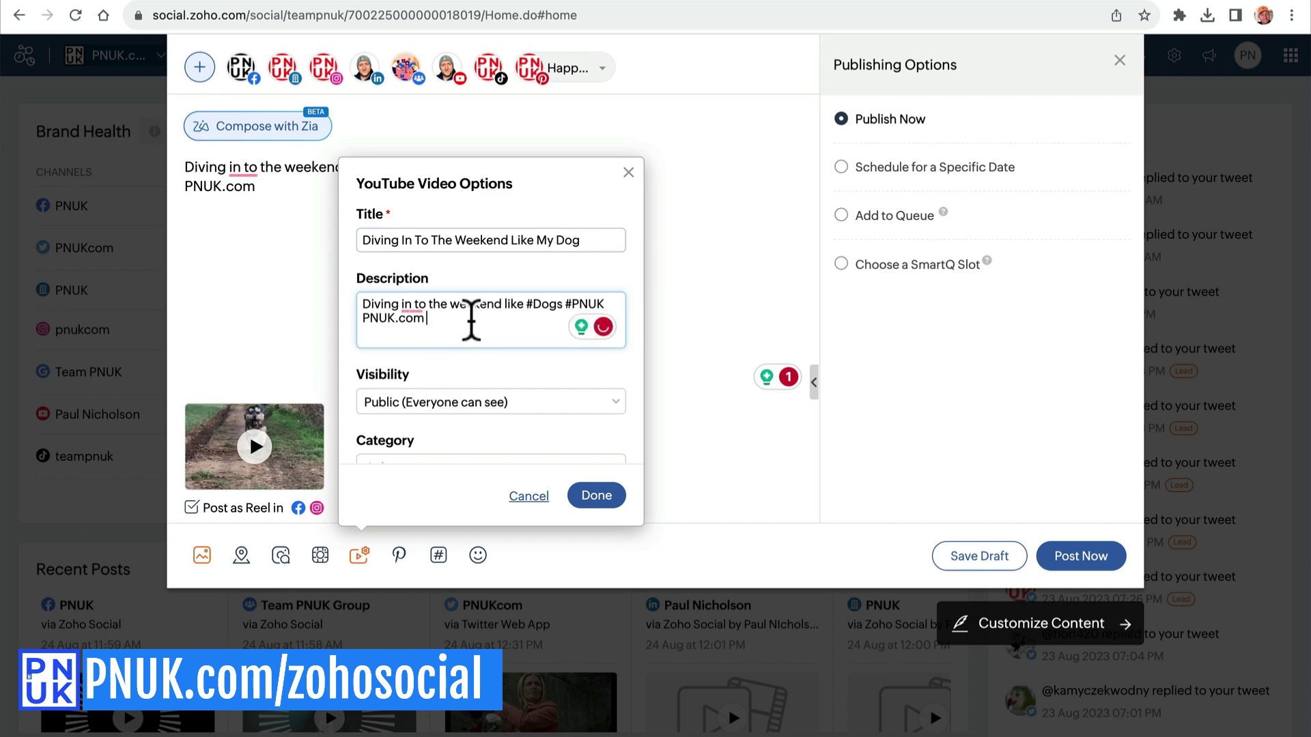
double_click(474, 318)
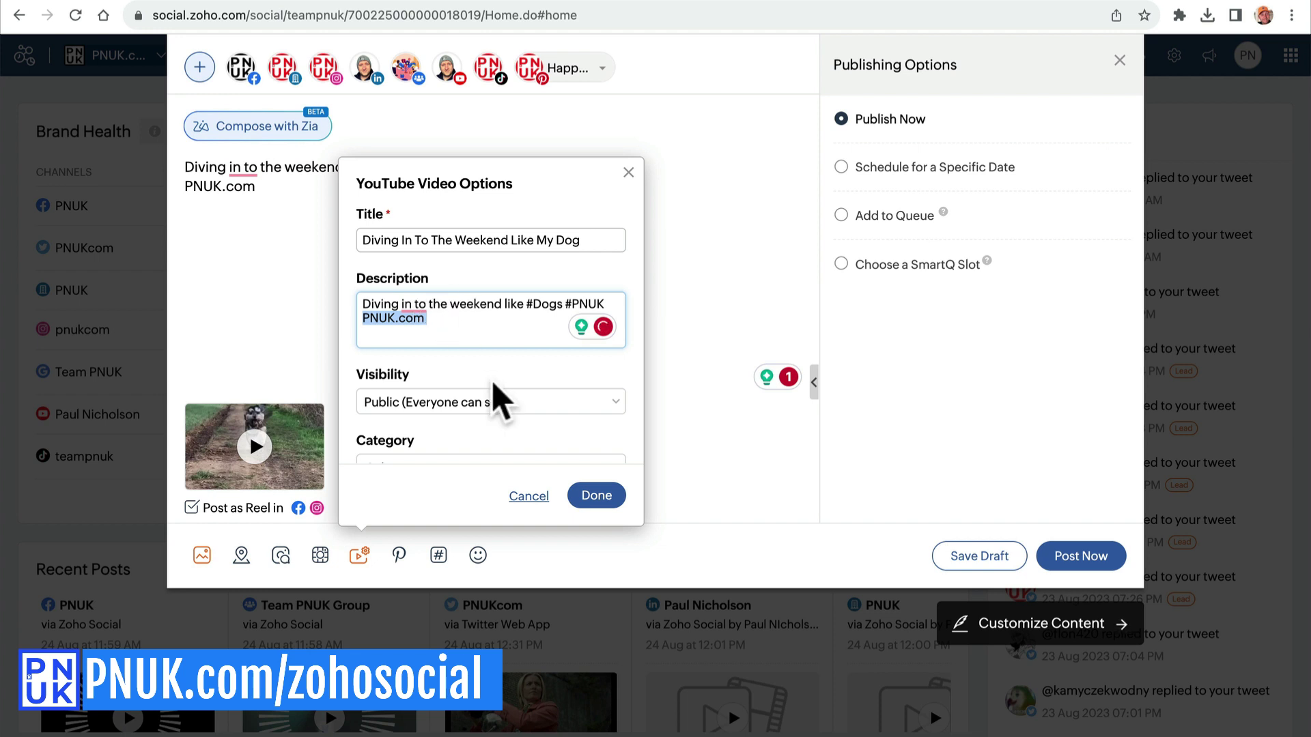
scroll(491, 401, "down", 2)
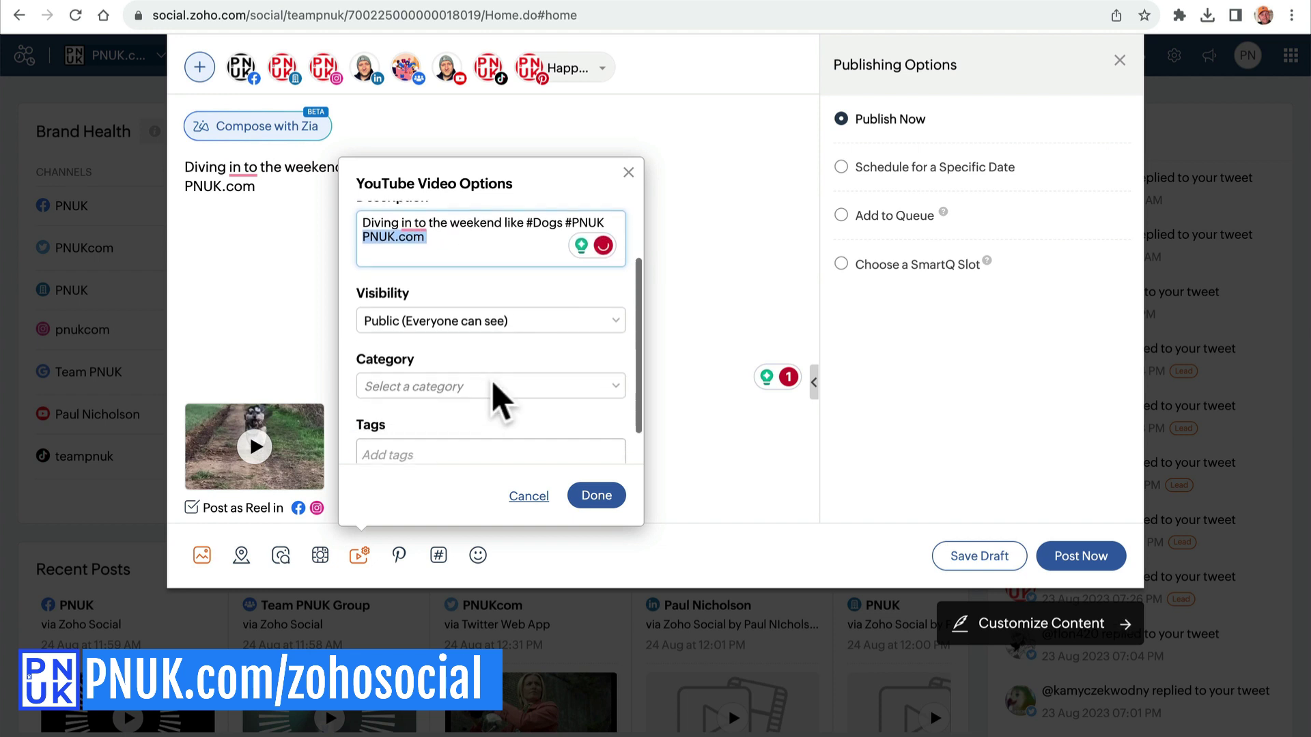
left_click(454, 312)
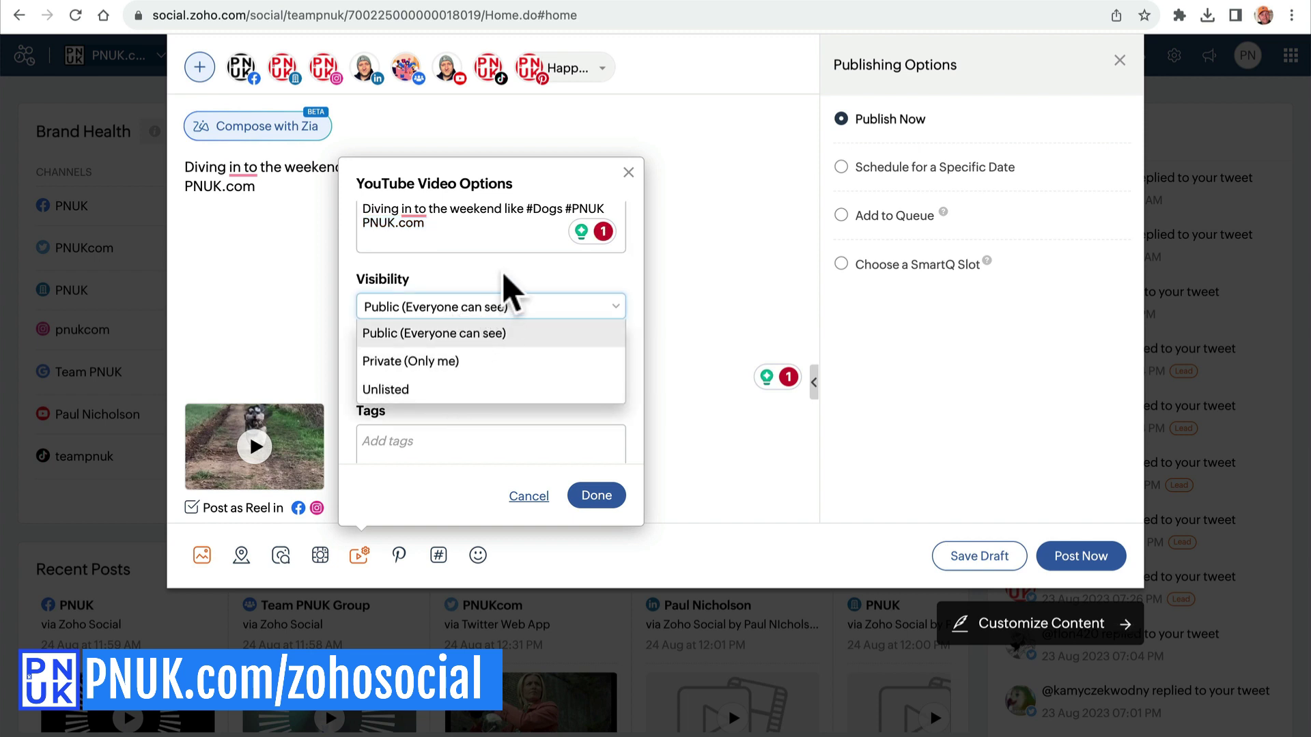
left_click(493, 332)
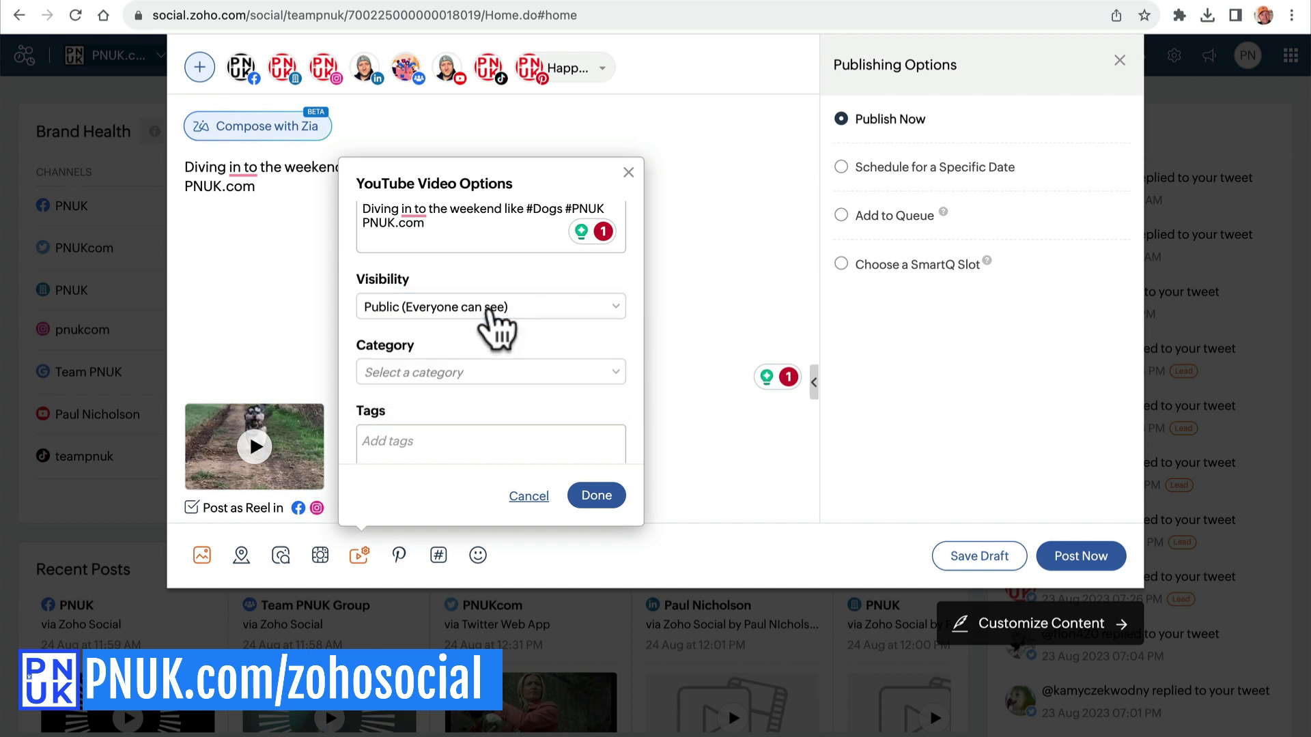
scroll(505, 293, "down", 1)
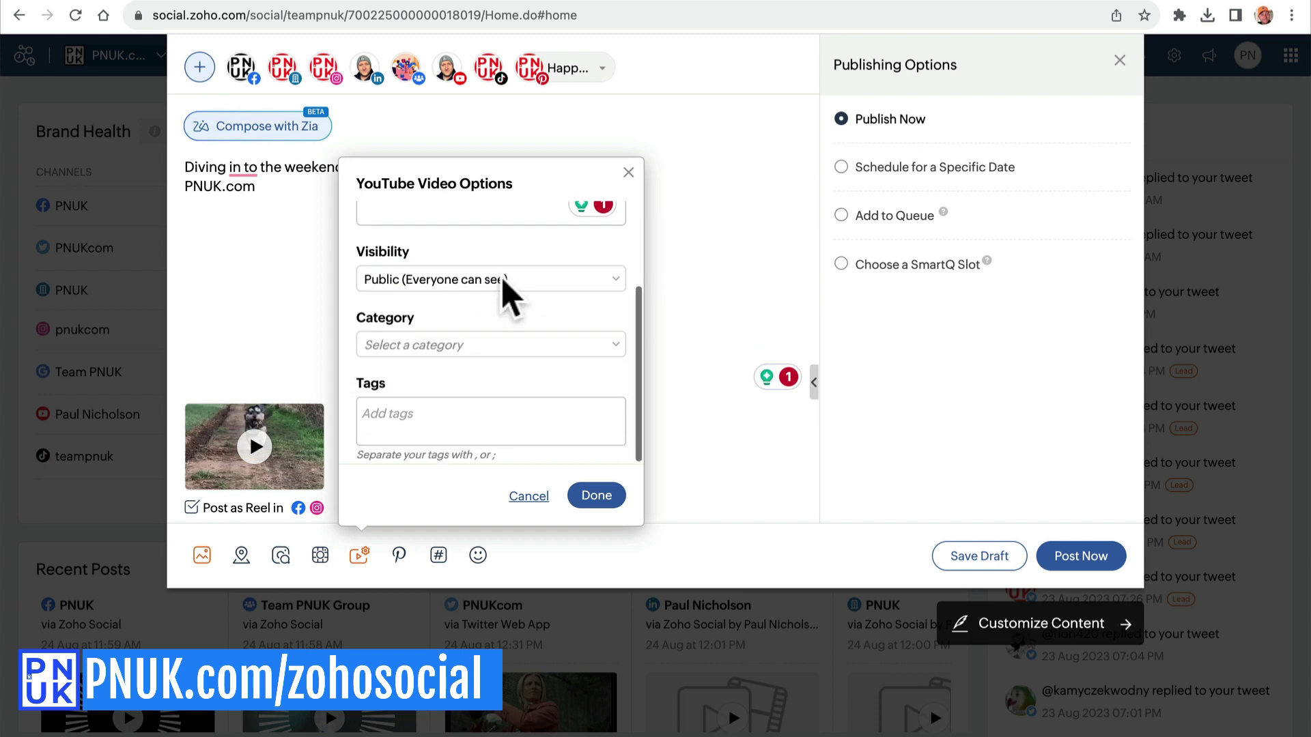
Add the YouTube tags 'dogs' and 'running dog' and confirm the options
left_click(430, 420)
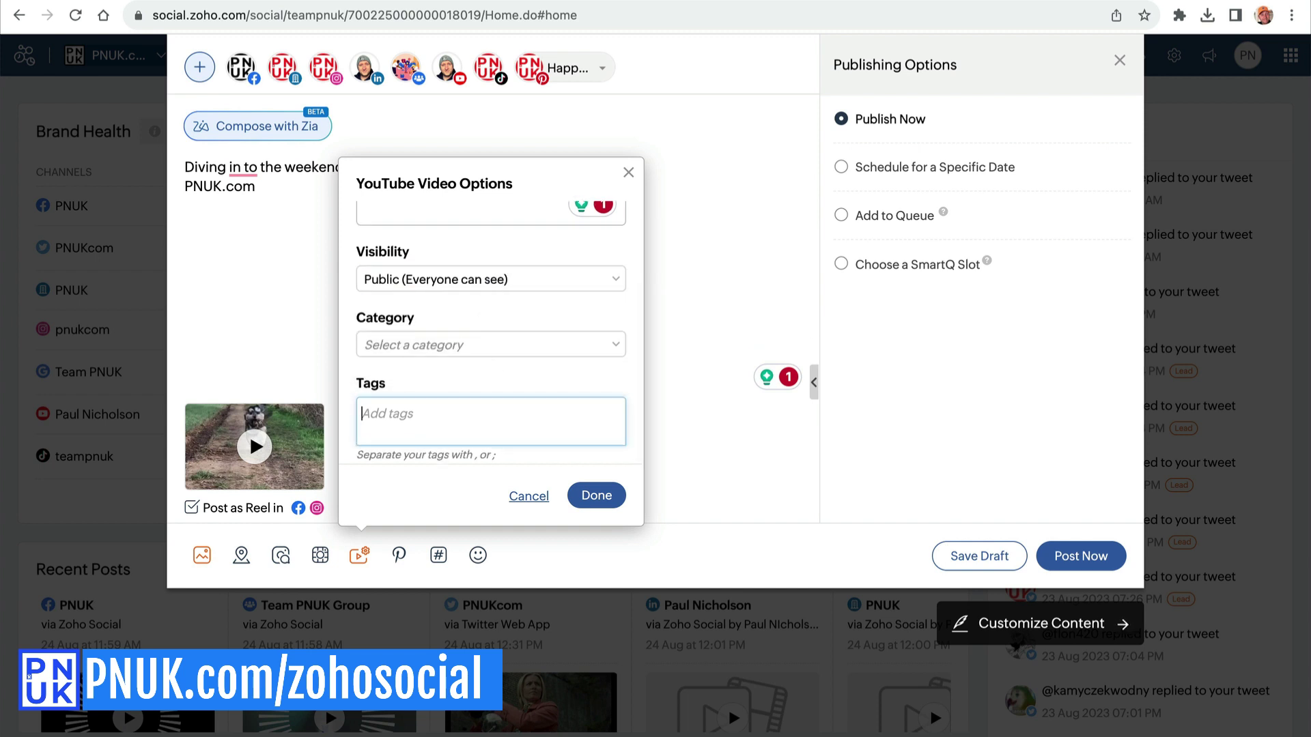
type("dogs")
key("comma")
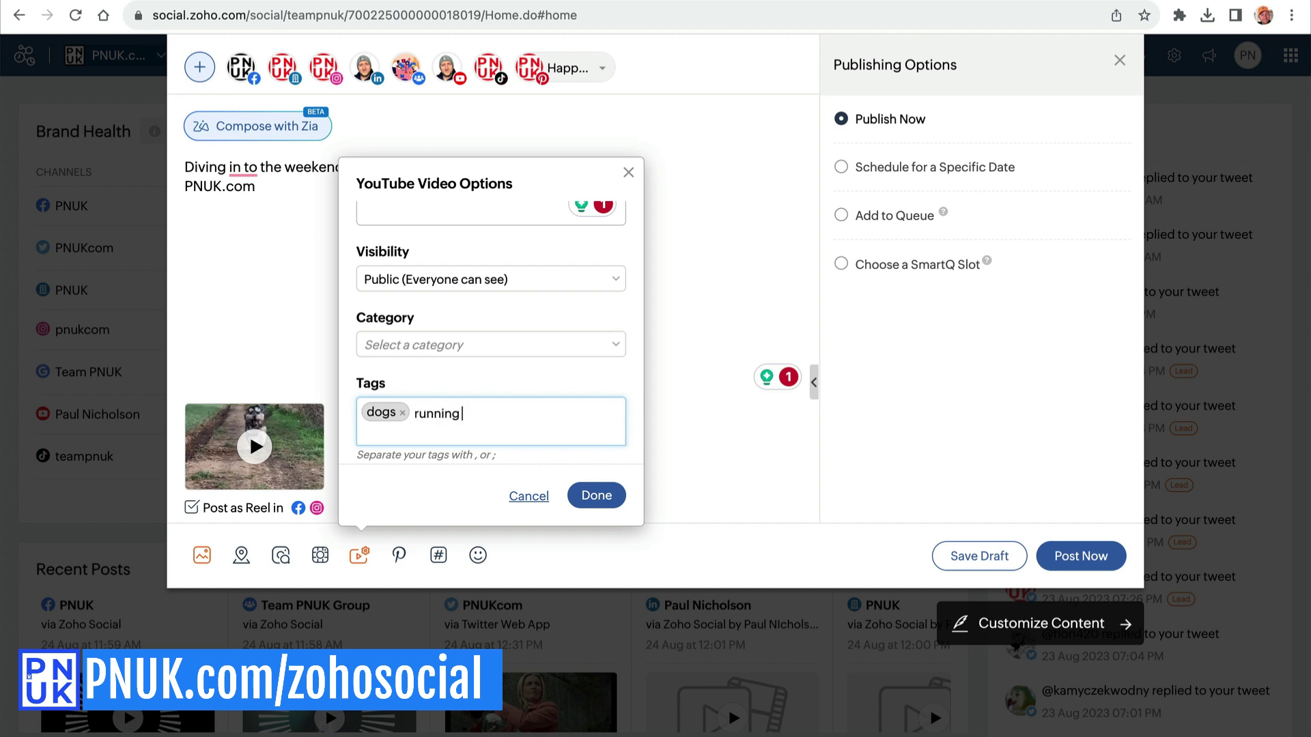
key("comma")
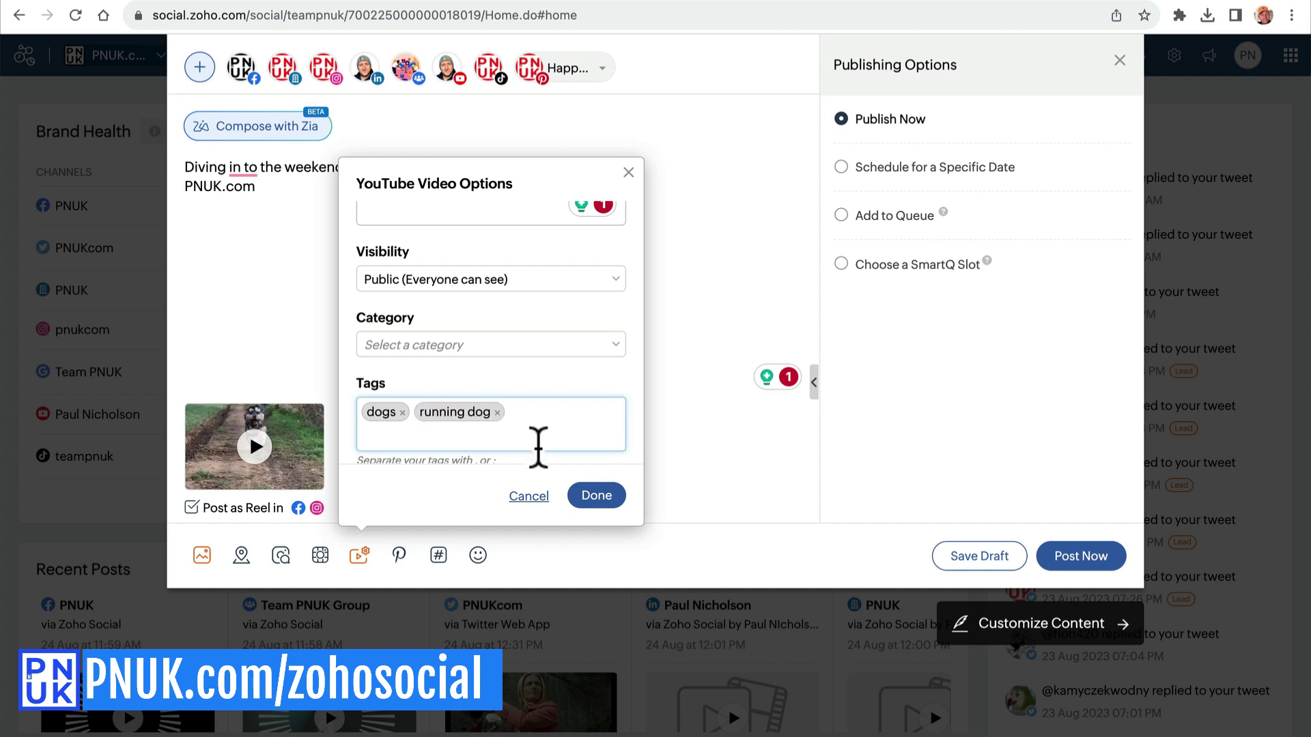
left_click(596, 496)
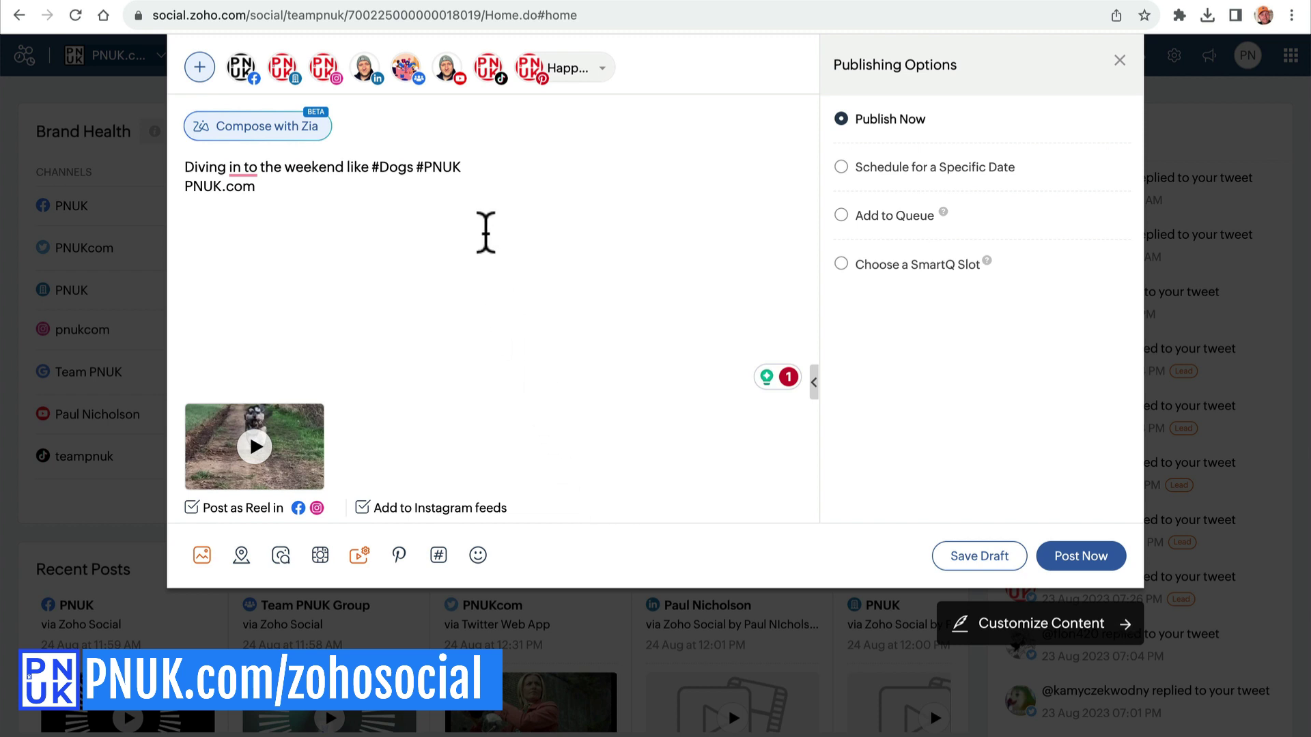
Accept Grammarly's 'in to' → 'into' fix and Post Now to all channels
left_click(251, 174)
left_click(250, 223)
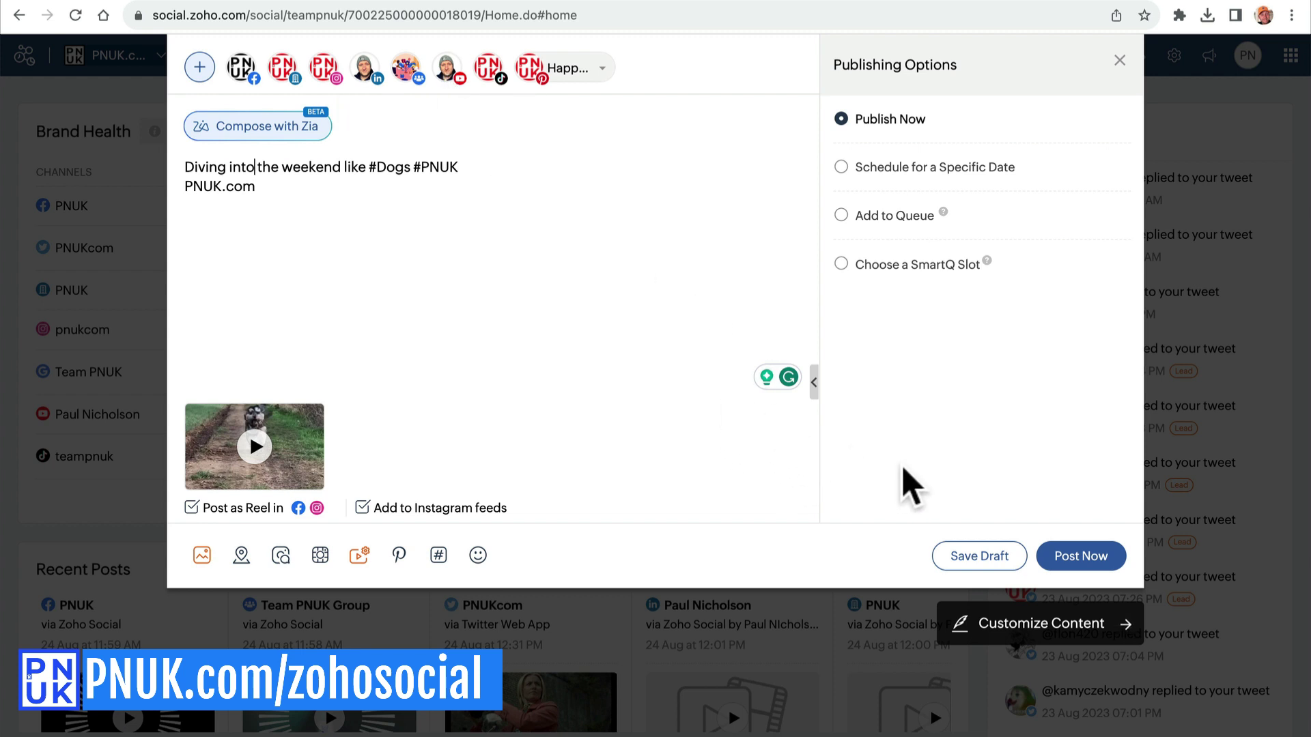
left_click(1080, 556)
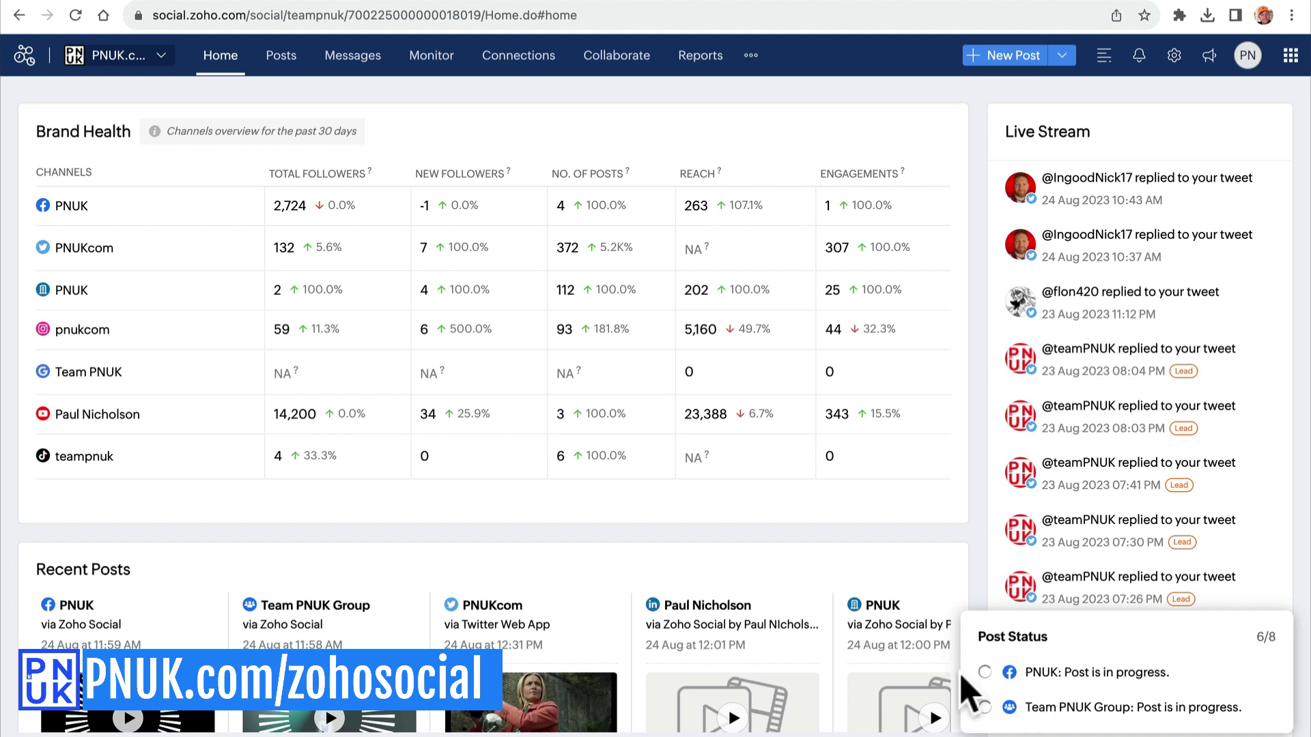
scroll(676, 554, "down", 3)
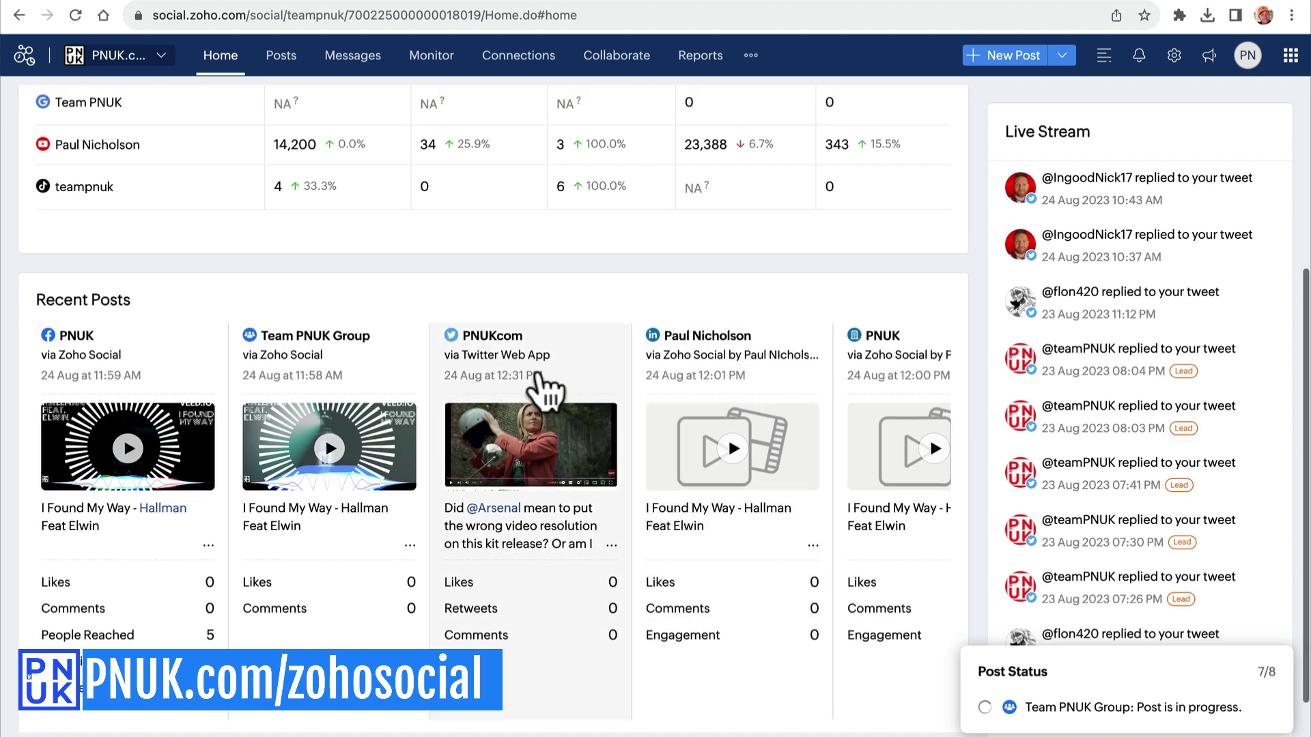
scroll(546, 393, "up", 3)
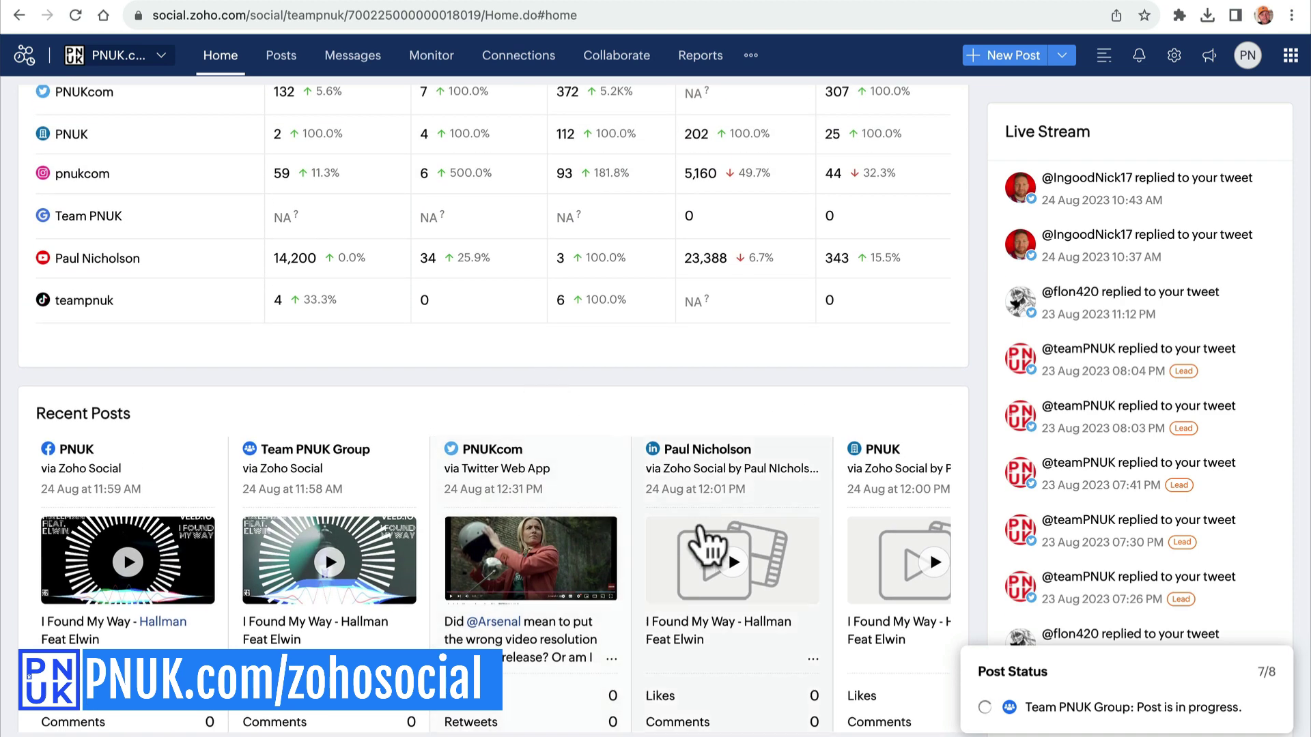
scroll(787, 524, "down", 1)
scroll(787, 525, "down", 1)
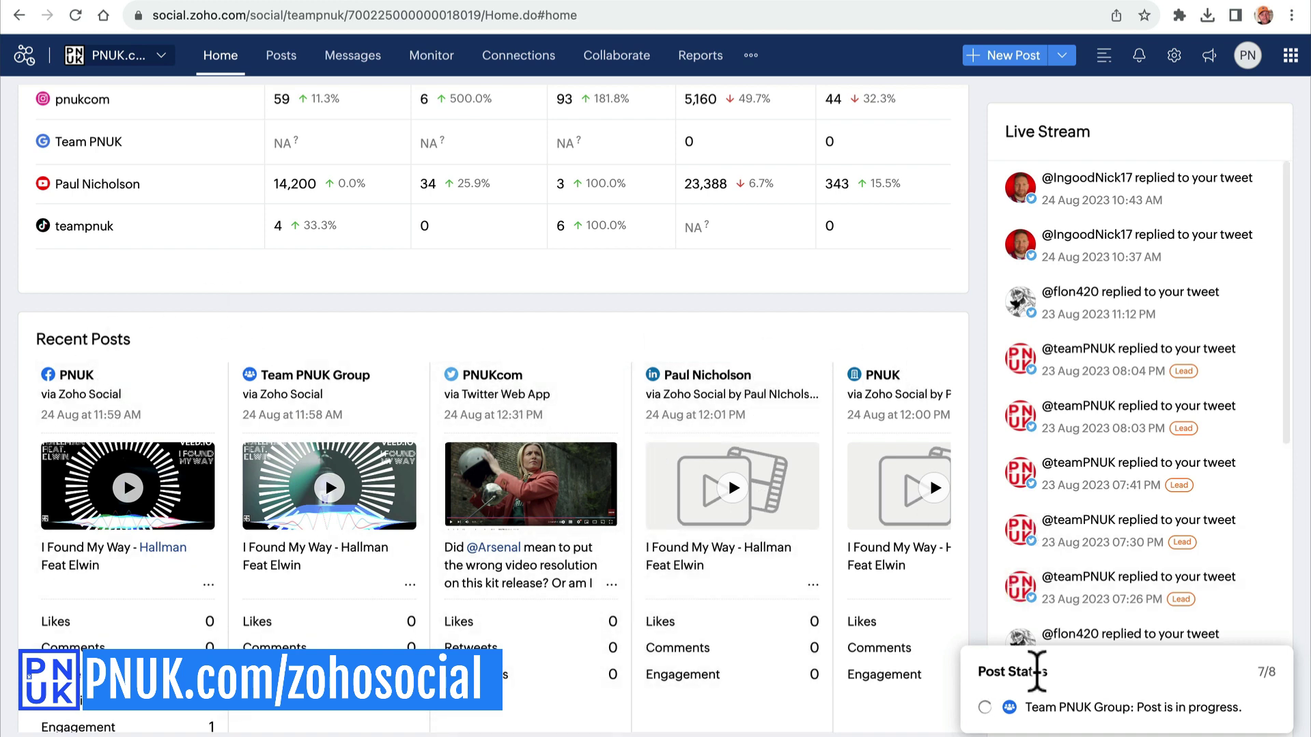
scroll(348, 175, "up", 5)
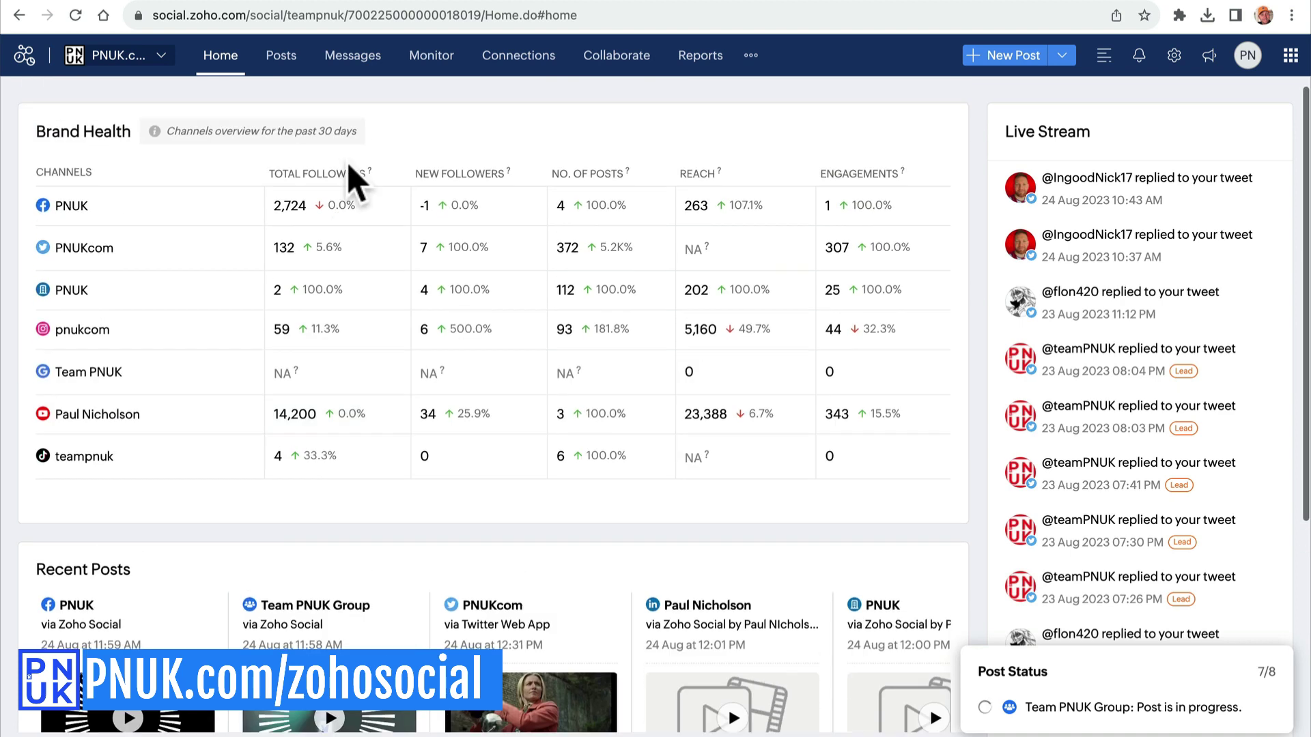
Check the pnukcom Instagram profile's Reels in a new tab, then return to Zoho Social
key("ctrl+t")
type("inst")
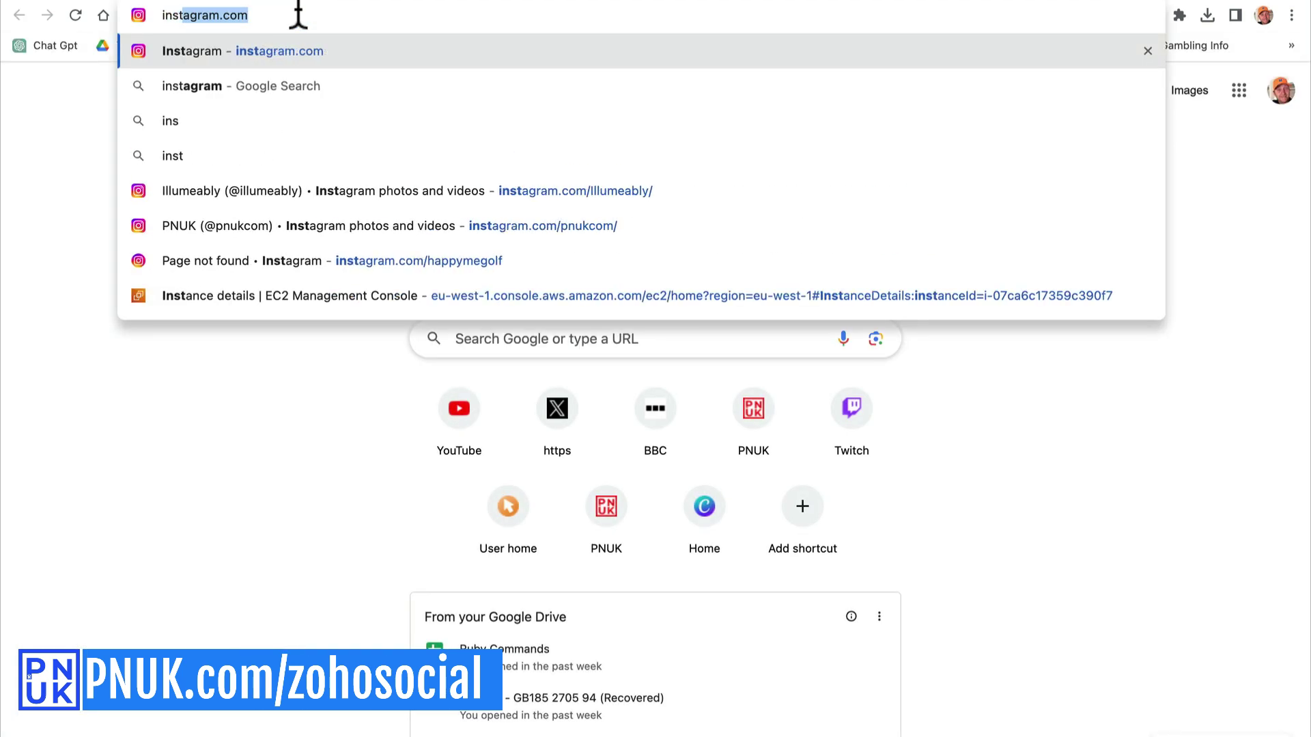
key("Return")
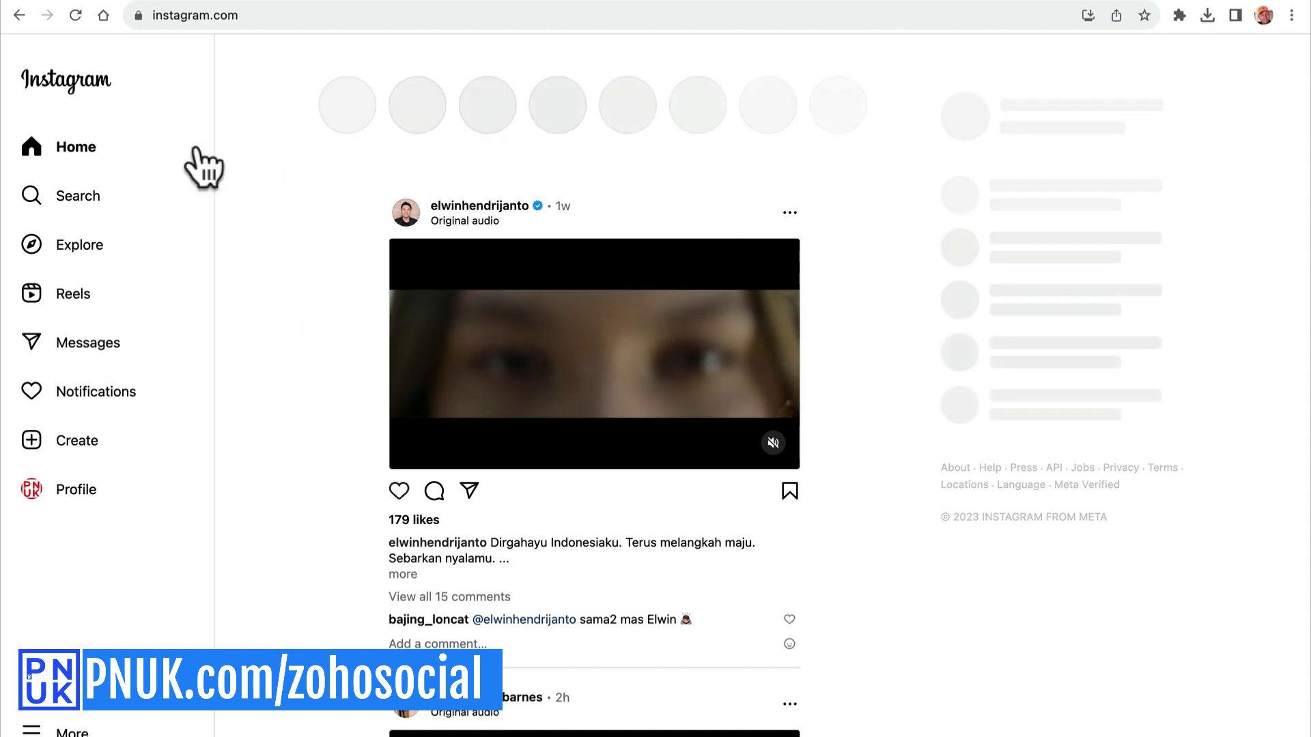
left_click(76, 490)
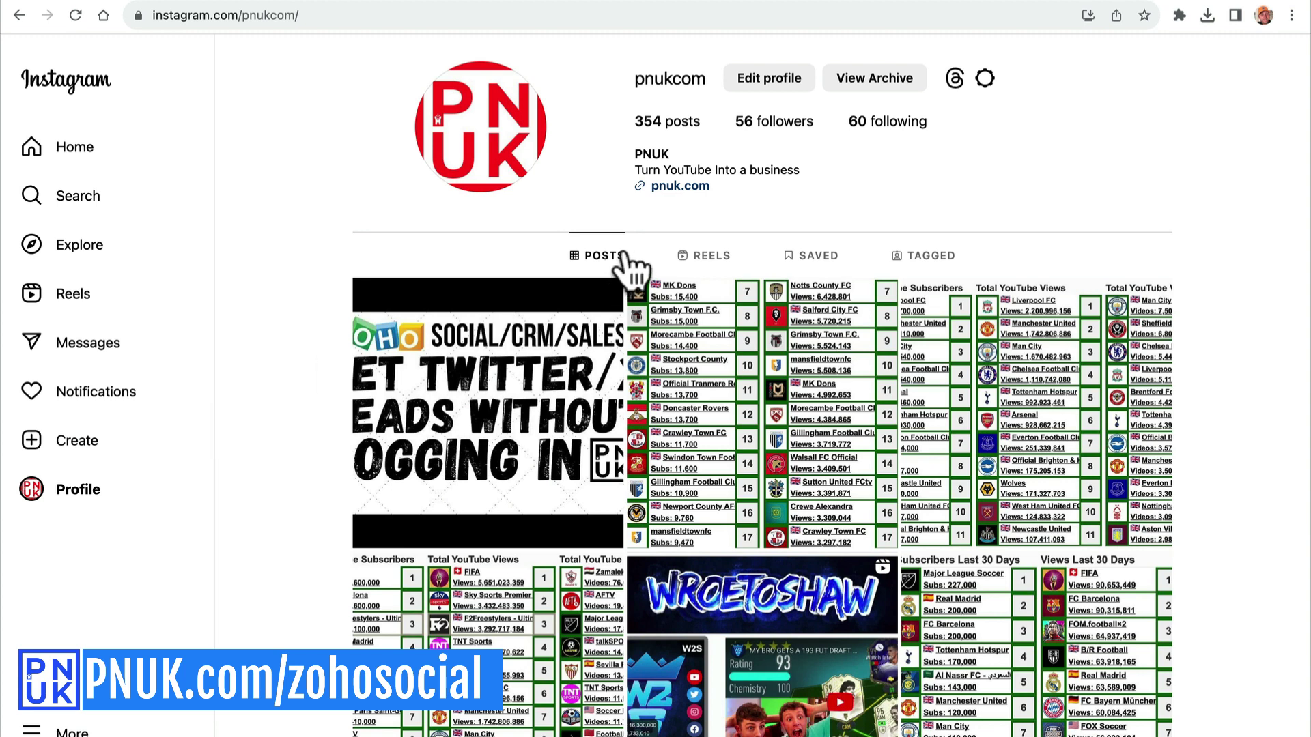
left_click(707, 256)
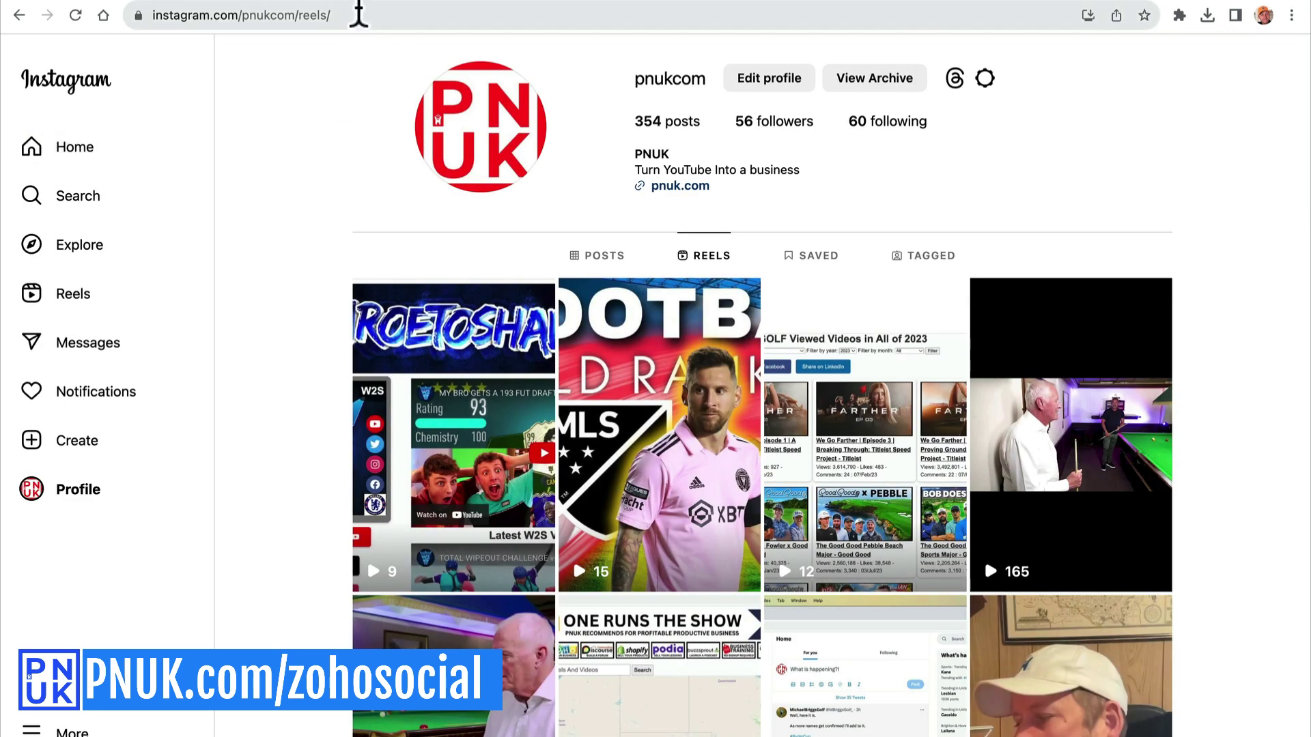
left_click(359, 15)
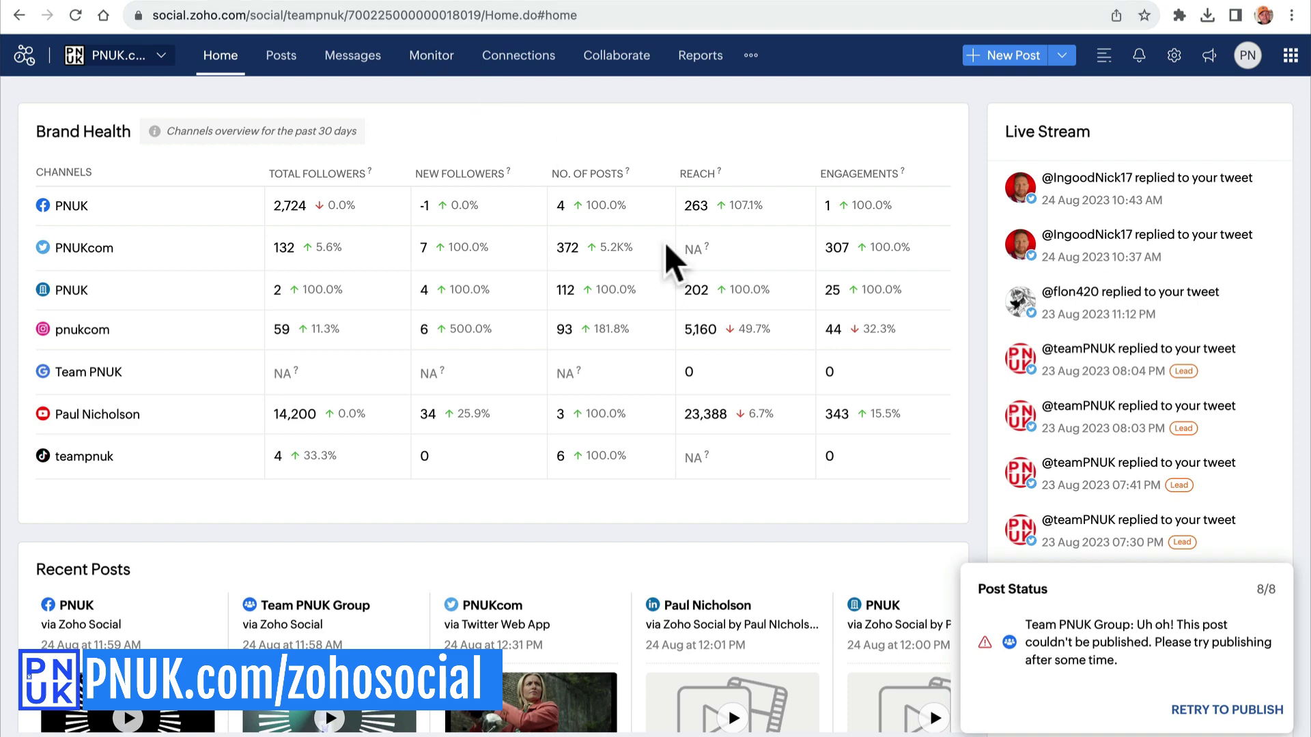
Republish the failed Team PNUK Group post, then stay on Zoho Social when facebook.com prompts
left_click(1226, 710)
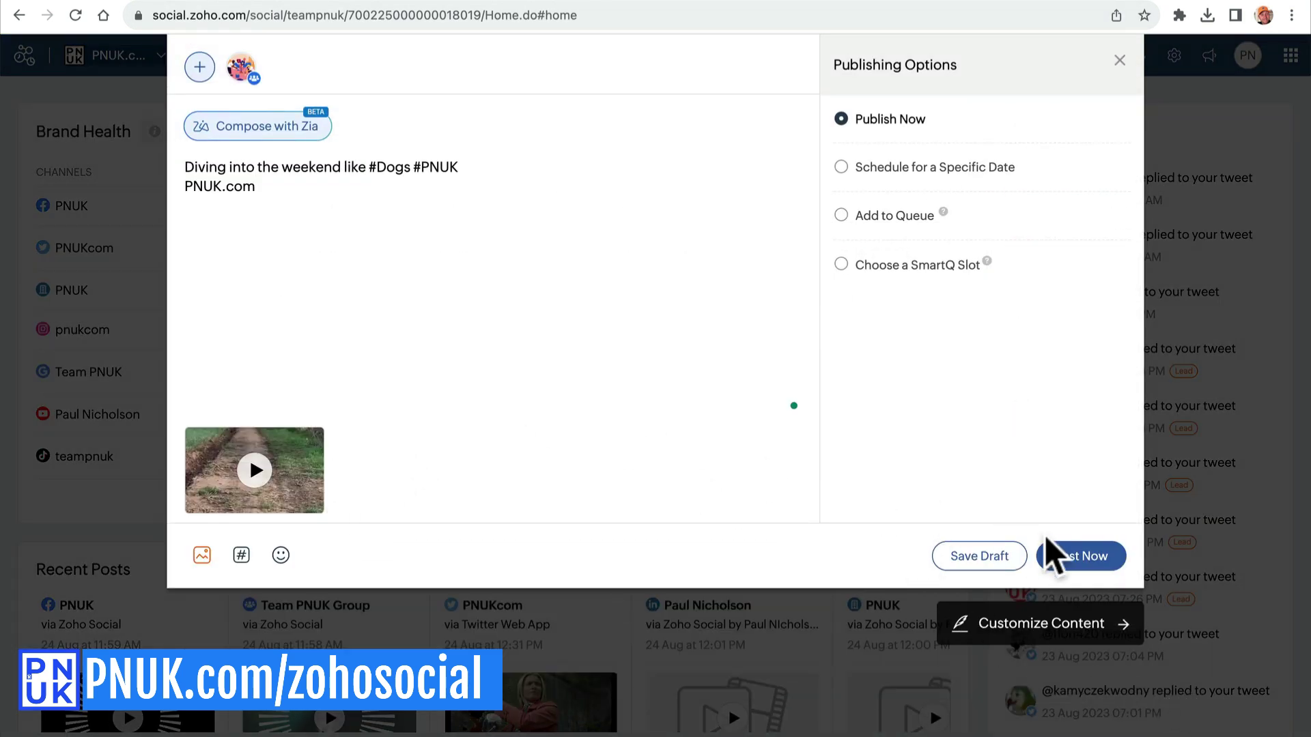
left_click(1065, 555)
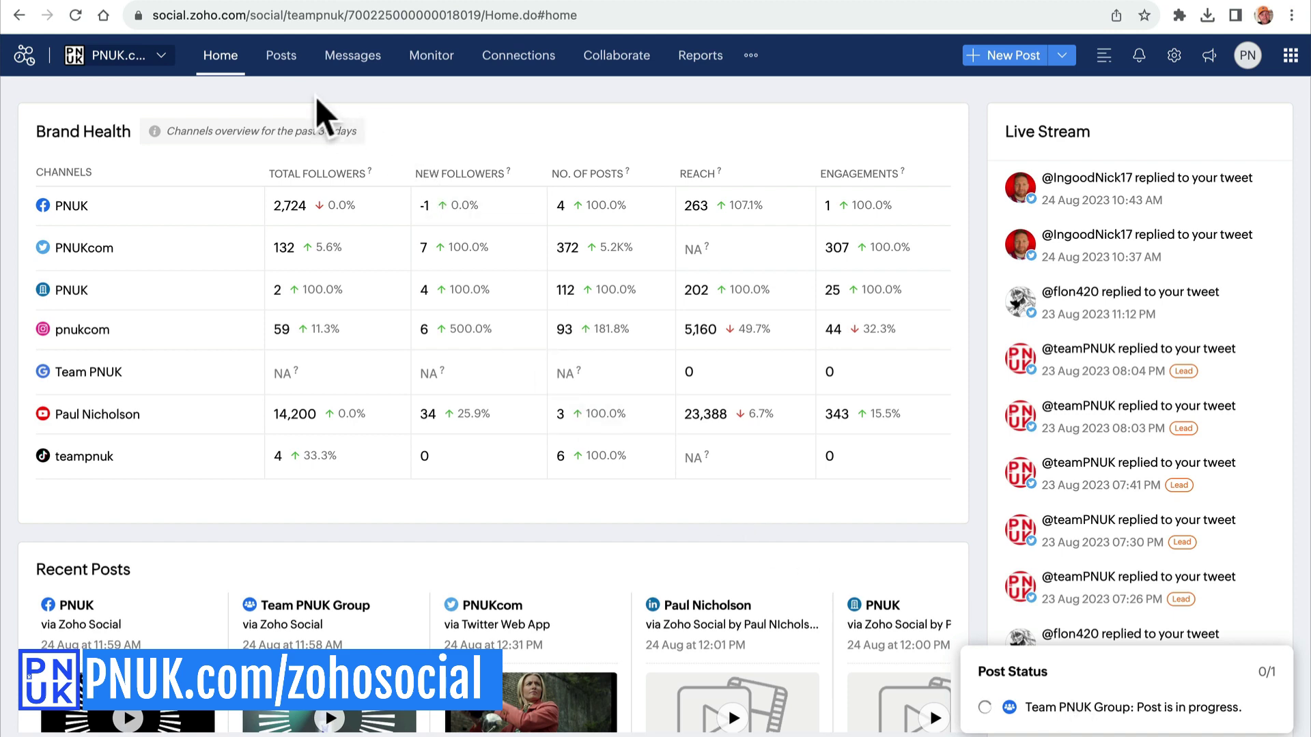
scroll(328, 308, "down", 5)
scroll(329, 308, "up", 5)
left_click(348, 14)
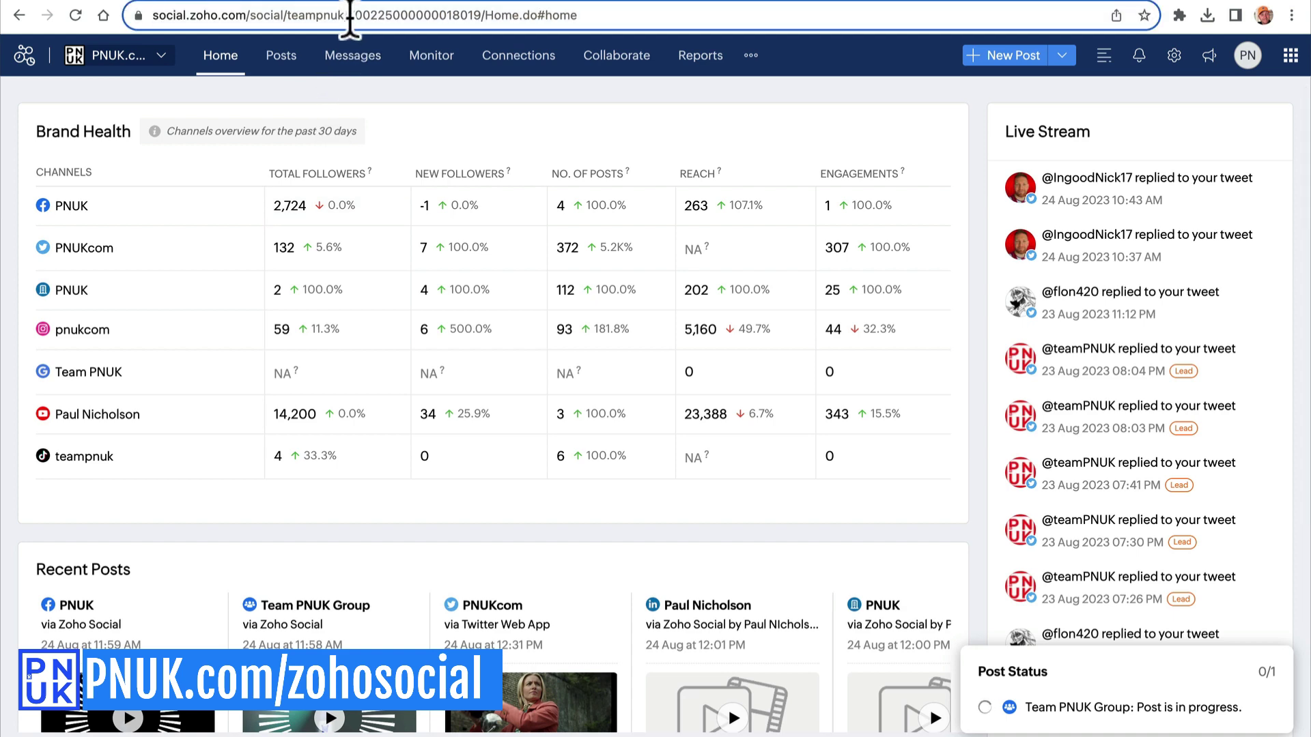
type("facebook.com")
key("Return")
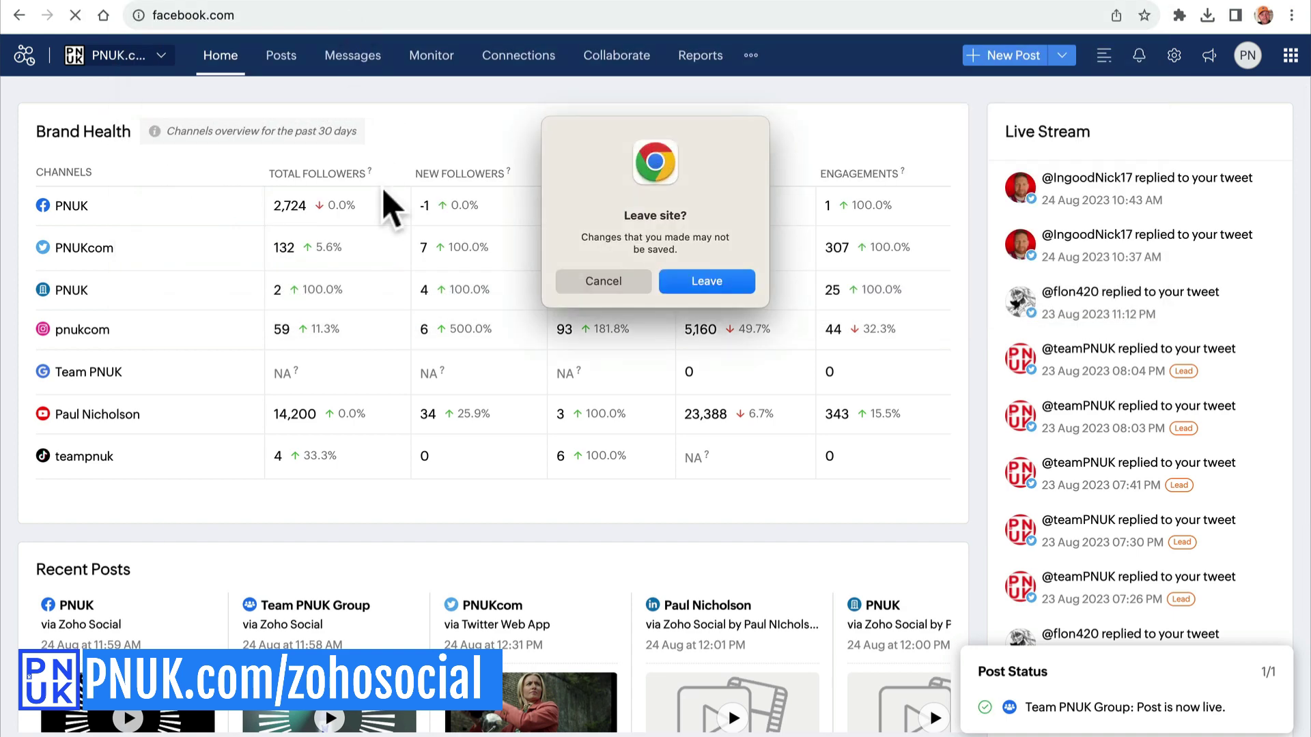
left_click(615, 282)
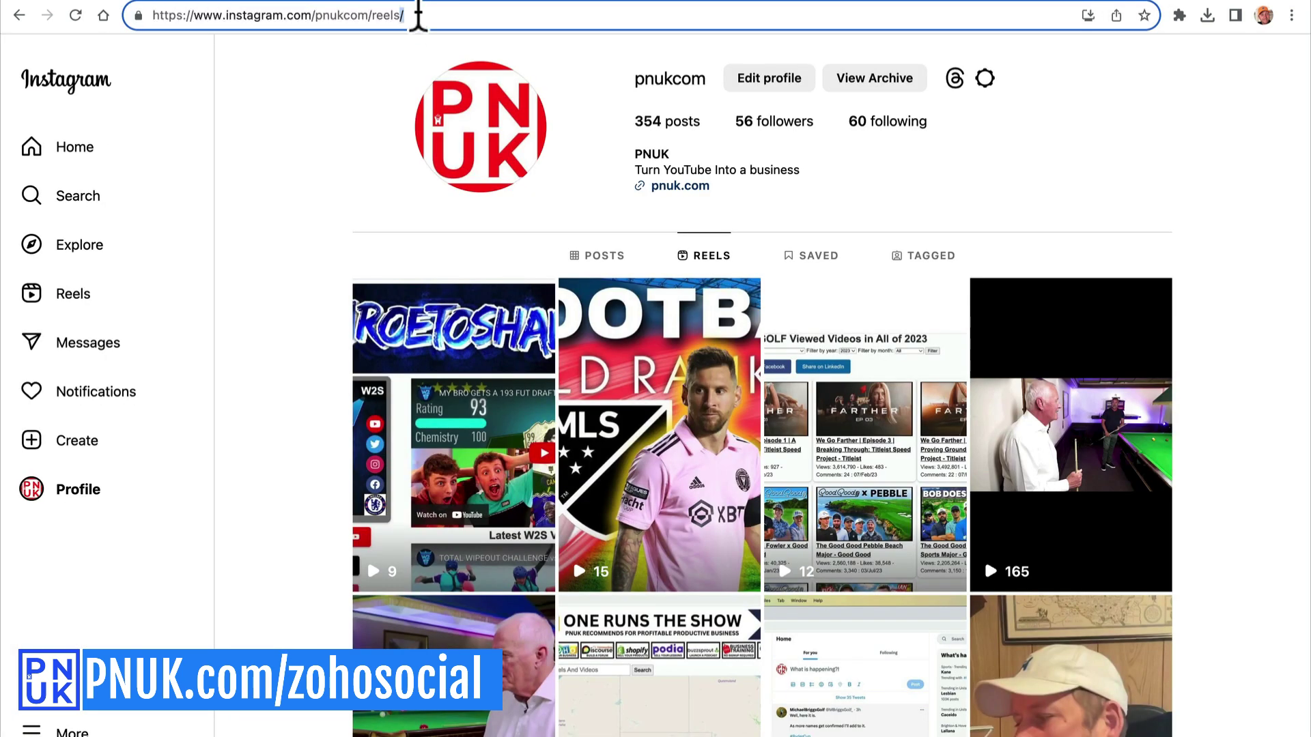
Reload the pnukcom Reels page and begin entering linkedin.com
left_click(75, 16)
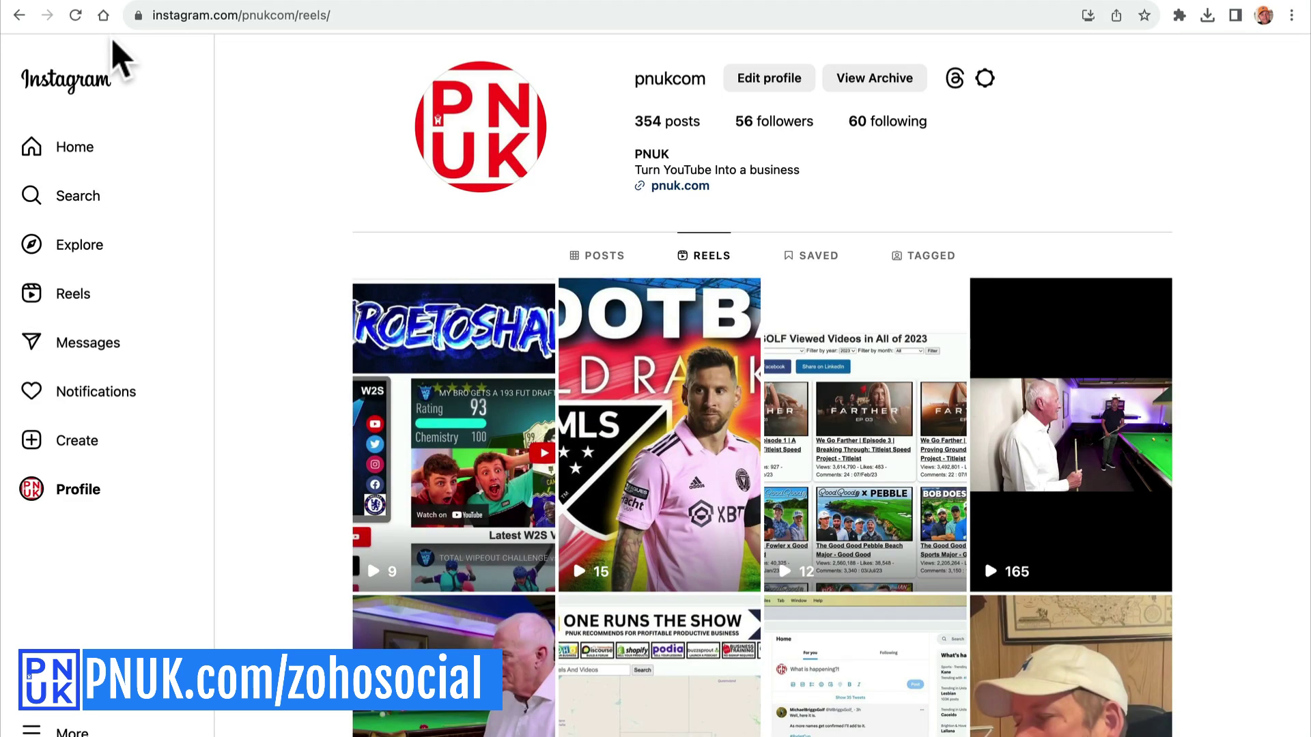
left_click(491, 15)
type("linkedin.com")
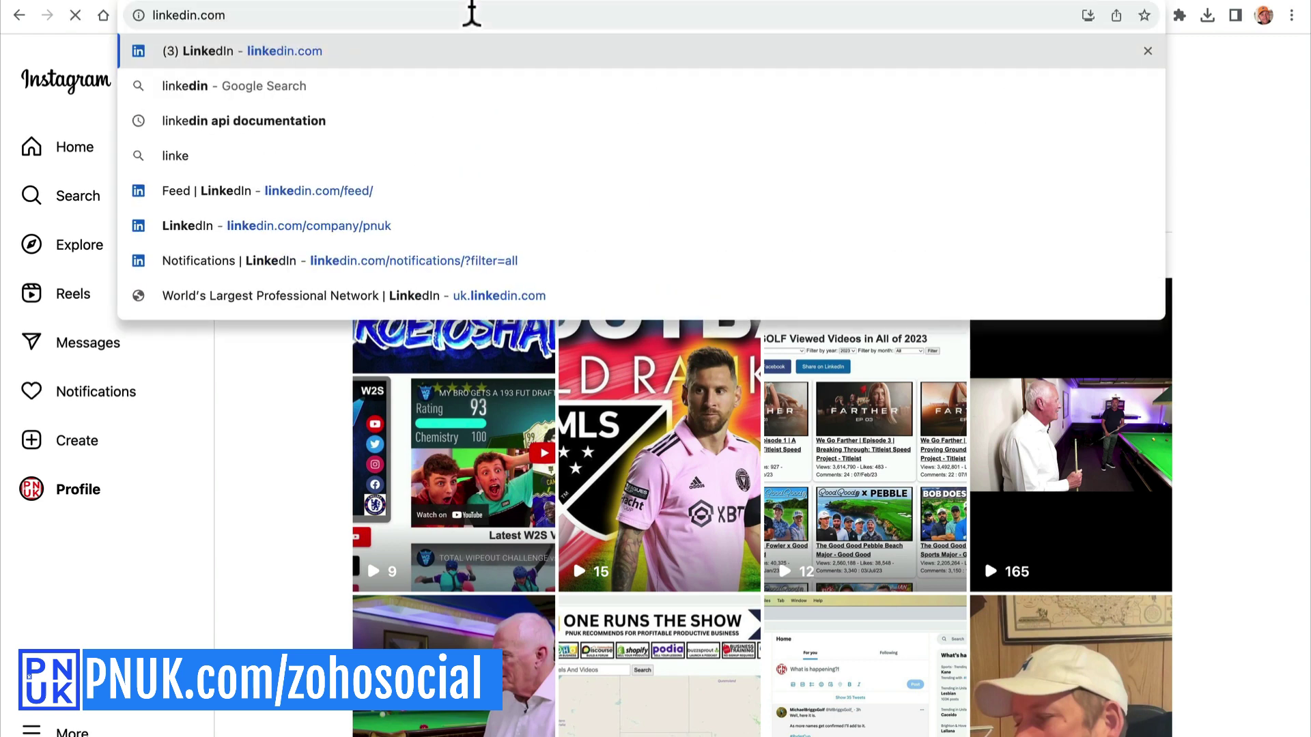
Play the 'Diving into the weekend' dog video in the personal LinkedIn feed
key("Return")
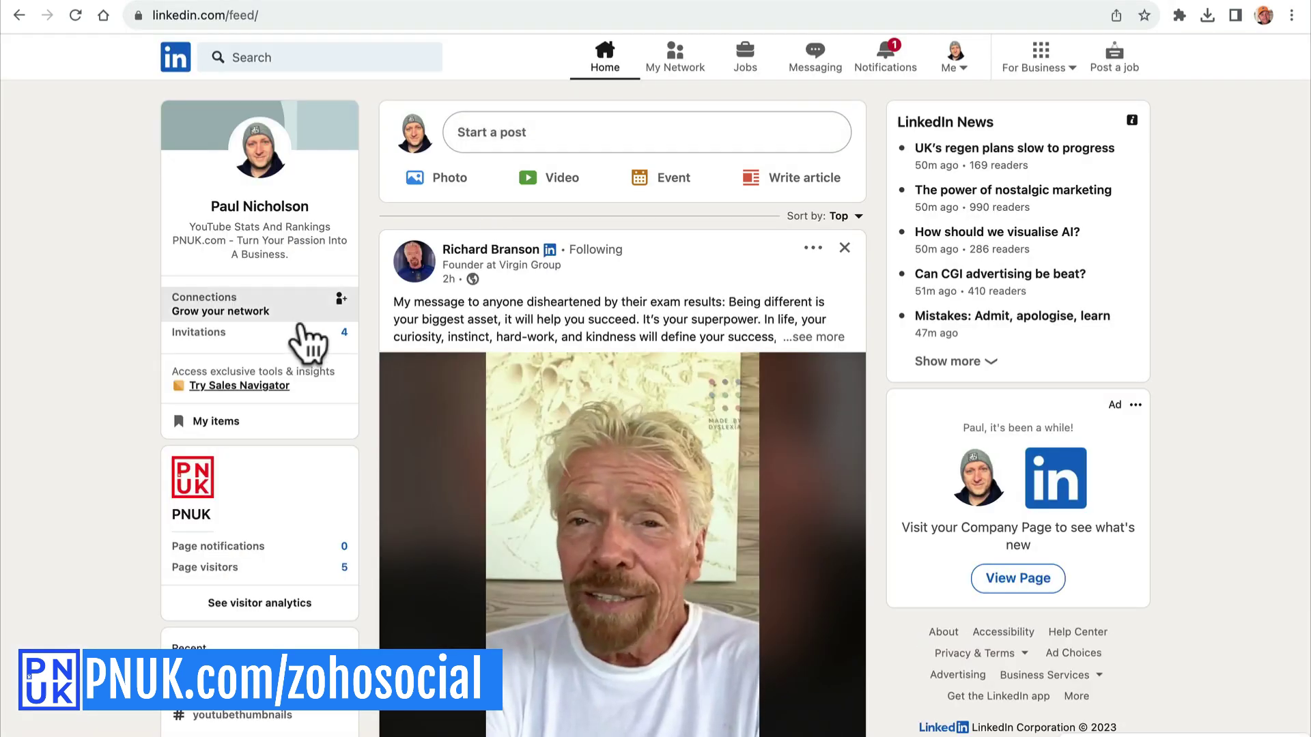
left_click(266, 209)
scroll(440, 302, "down", 5)
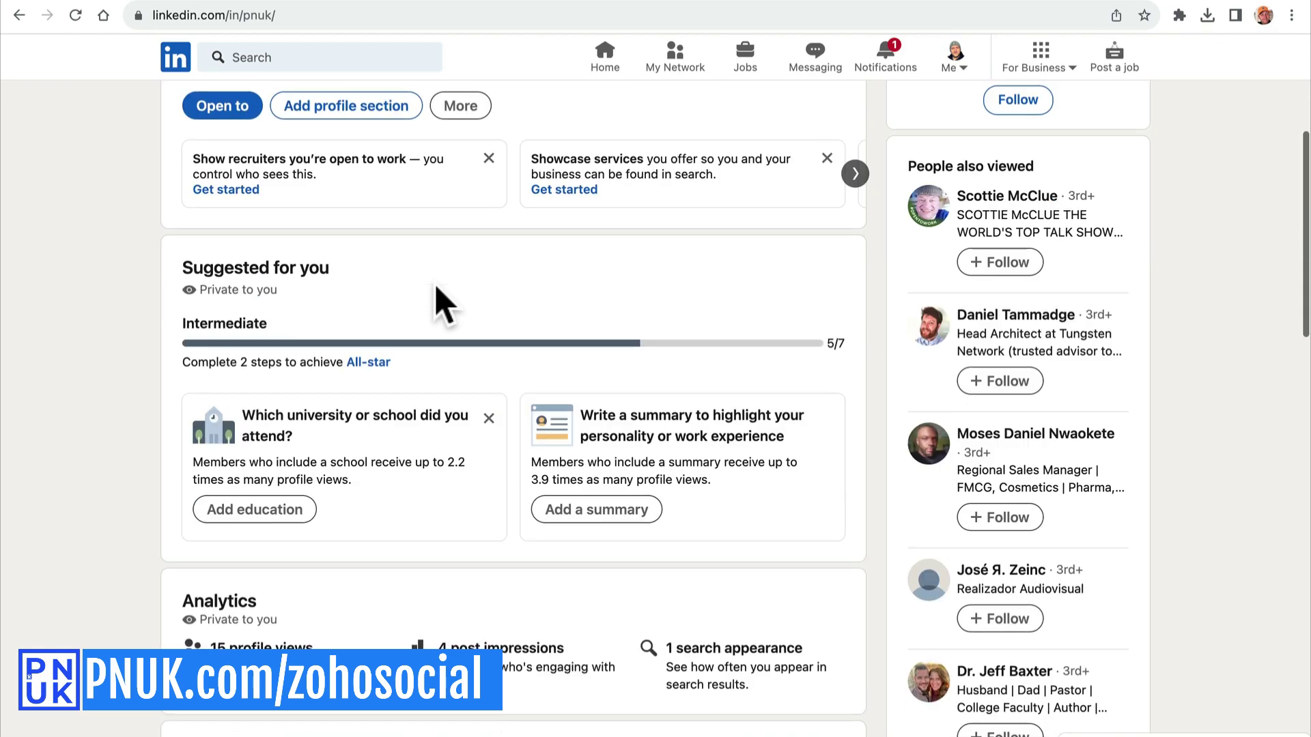
scroll(441, 302, "down", 5)
scroll(441, 303, "down", 5)
scroll(441, 302, "down", 3)
left_click(369, 348)
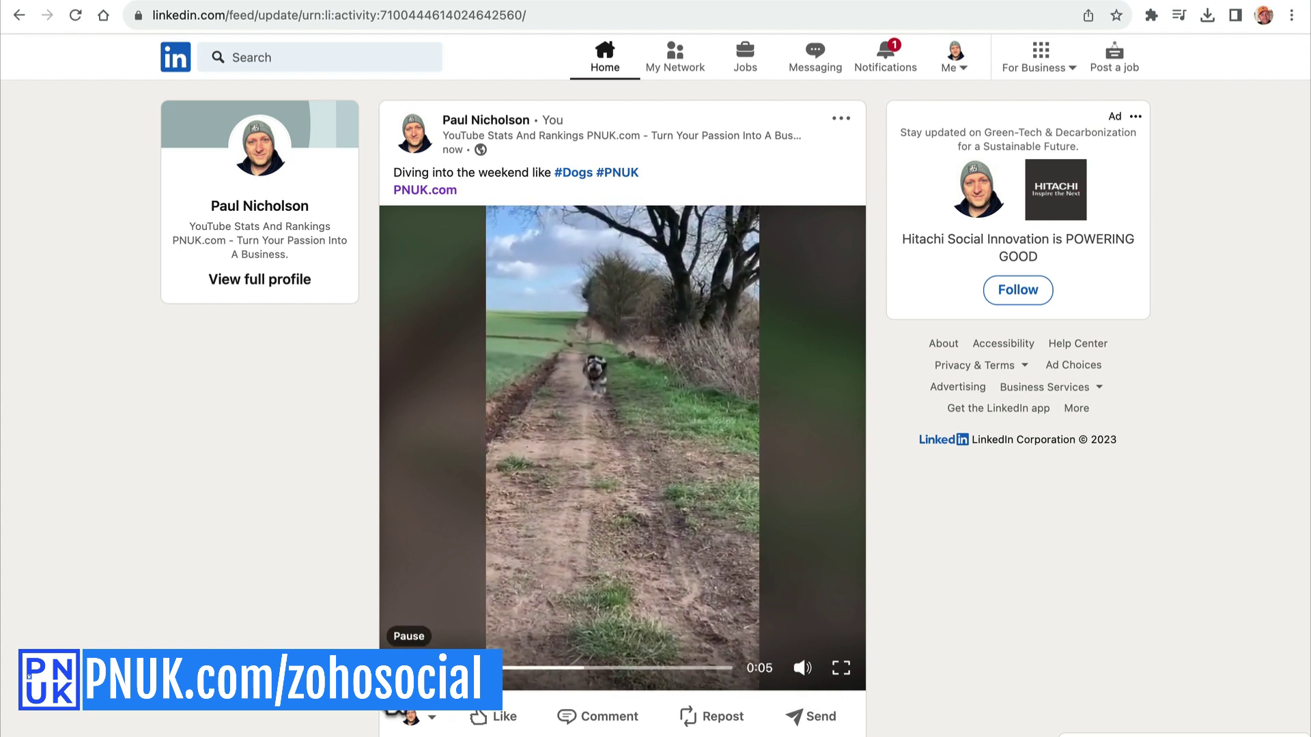
left_click(408, 668)
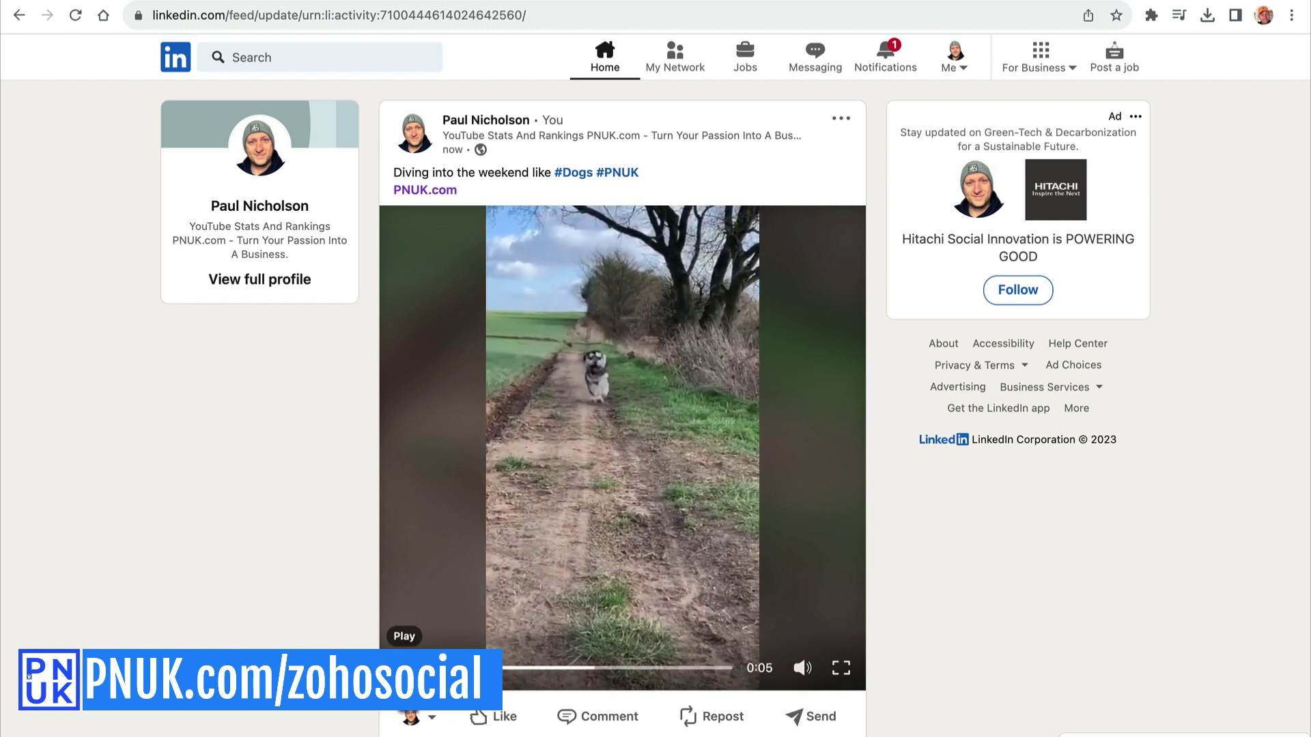
Check the dog video on the PNUK LinkedIn company page, then load facebook.com
left_click(485, 120)
scroll(696, 277, "down", 10)
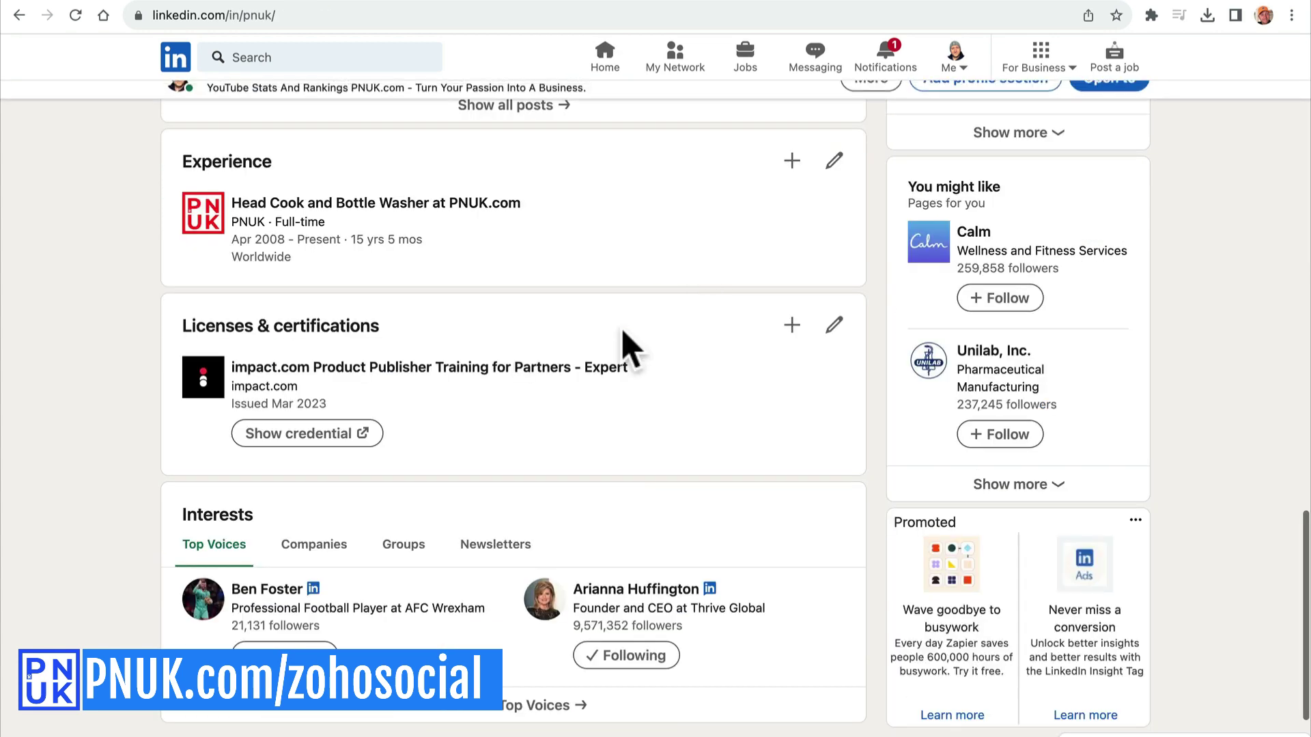
left_click(205, 218)
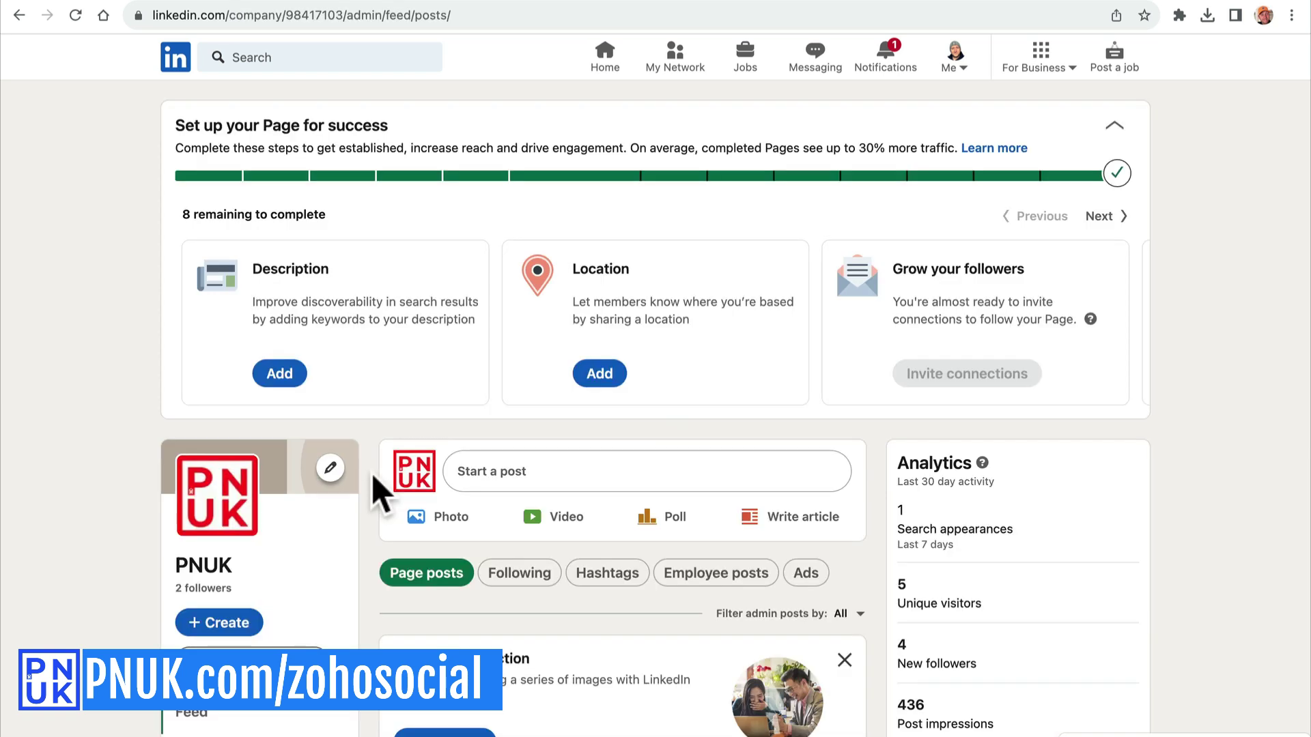
scroll(503, 531, "down", 5)
scroll(501, 531, "down", 5)
scroll(495, 514, "down", 2)
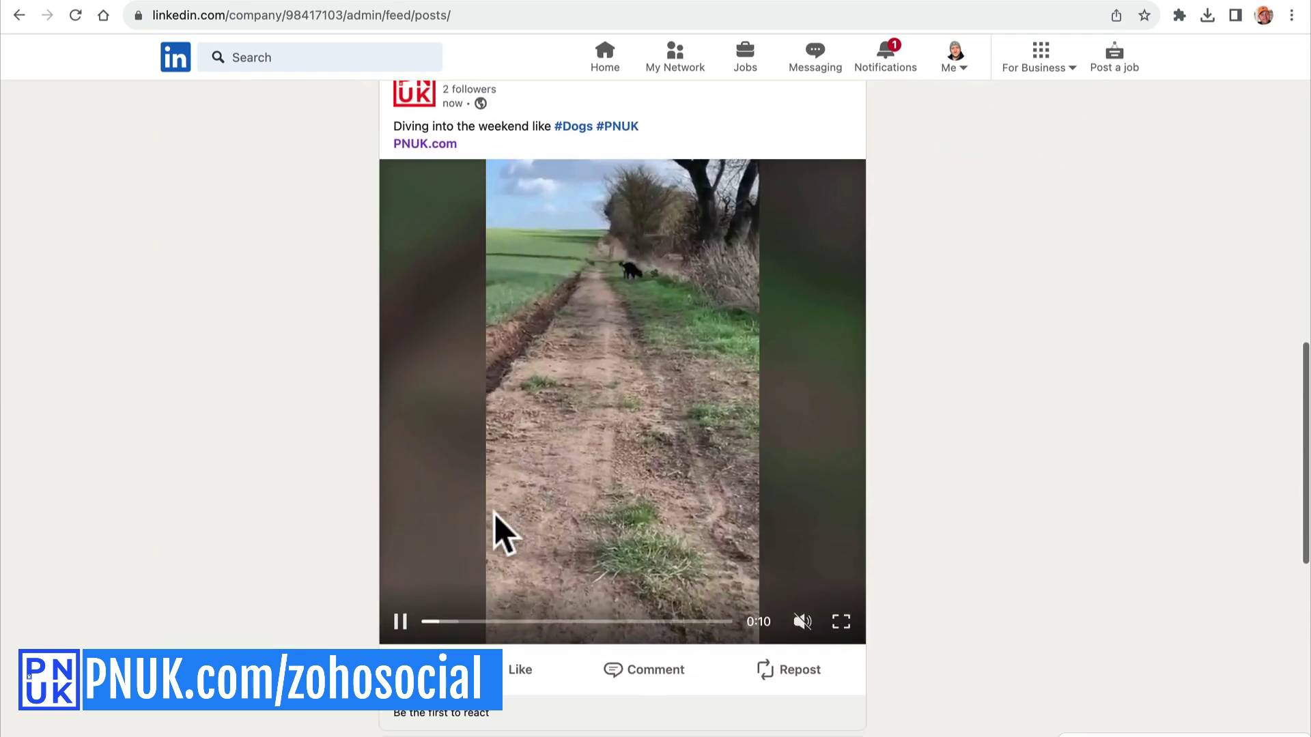
scroll(498, 500, "up", 1)
left_click(375, 15)
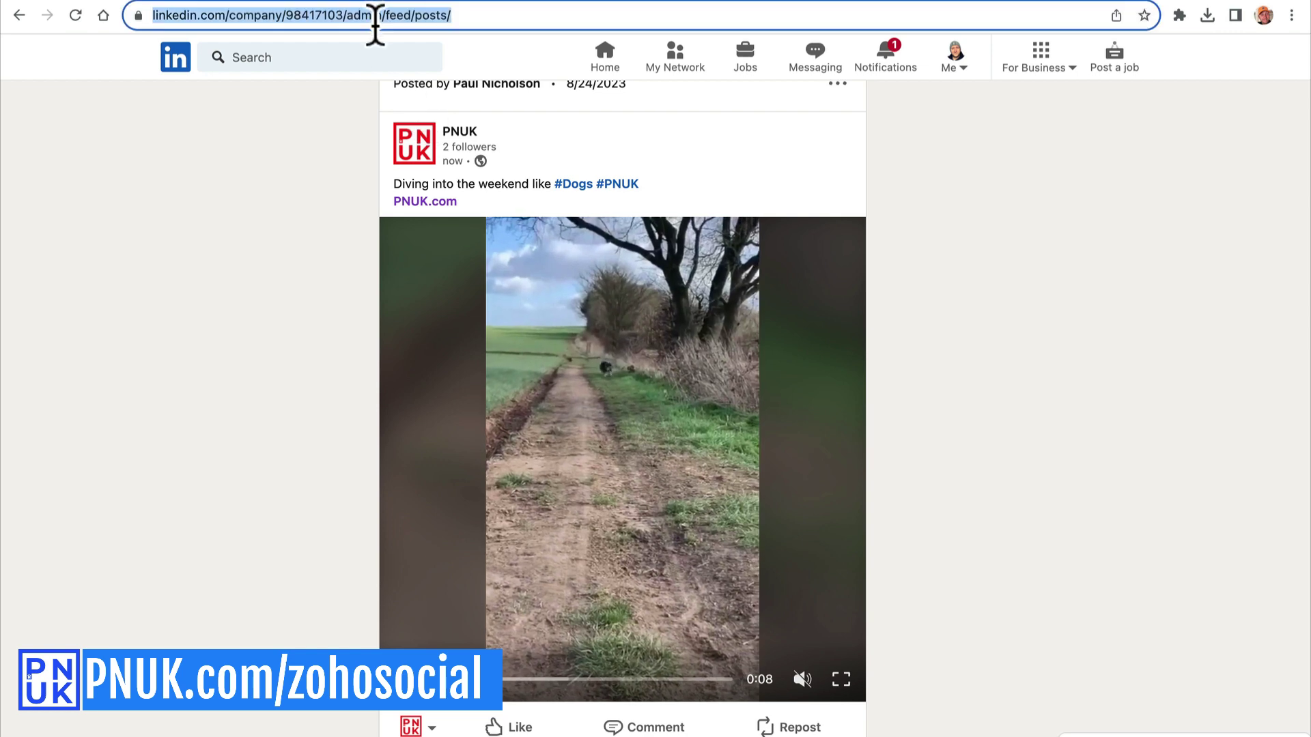
type("facebook.com")
key("Return")
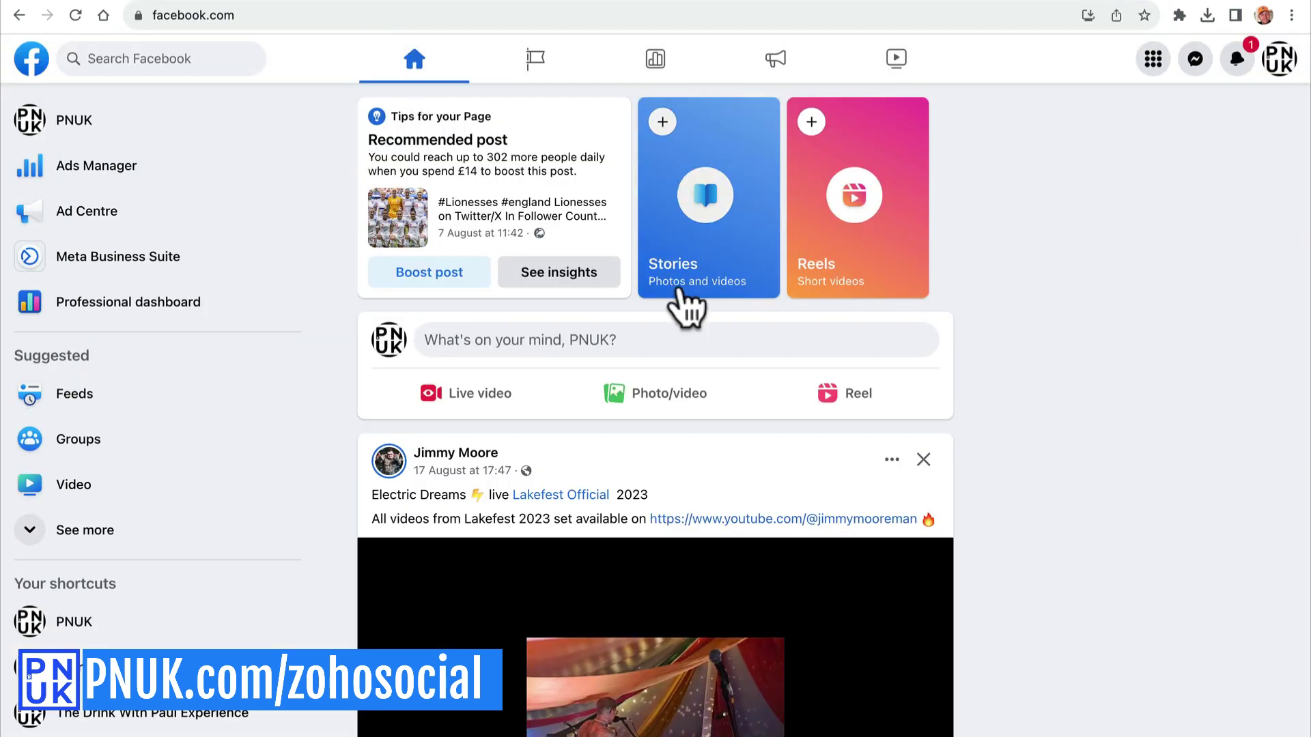
Open the ready dog reel from Facebook notifications, then load tiktok.com
left_click(1239, 58)
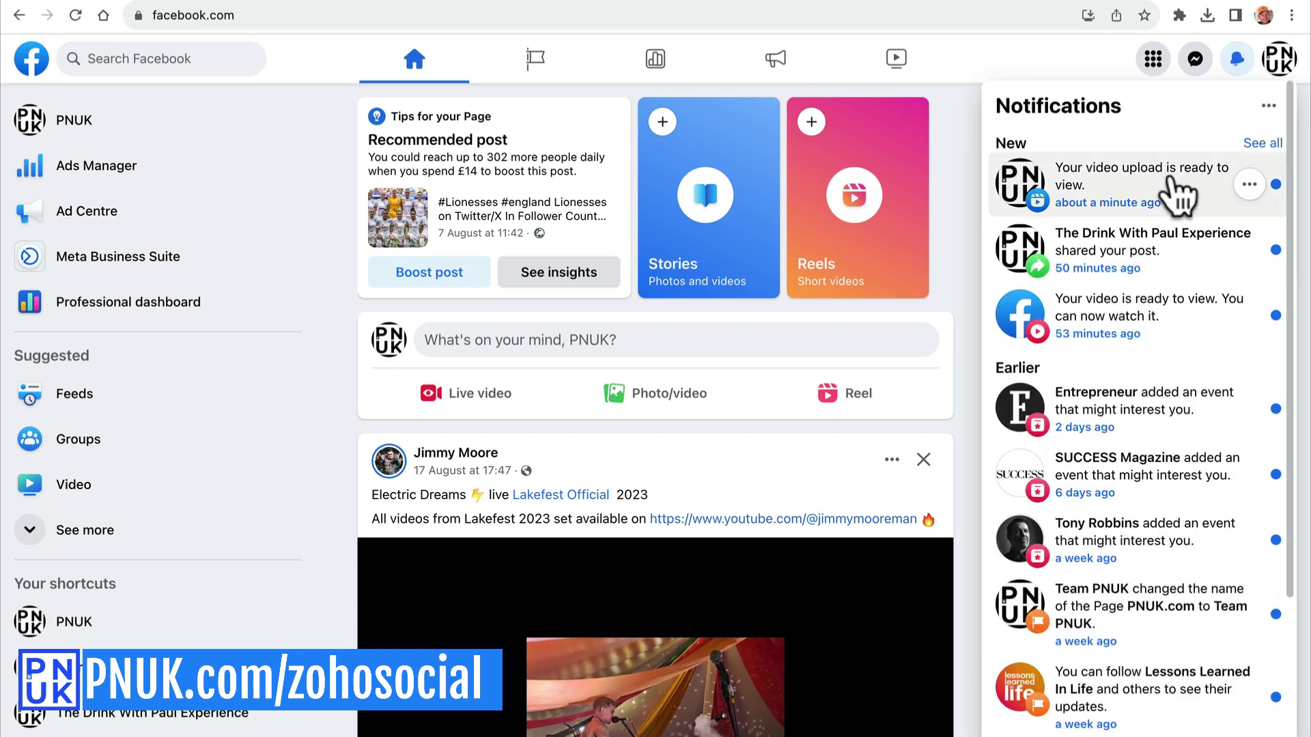
left_click(1157, 174)
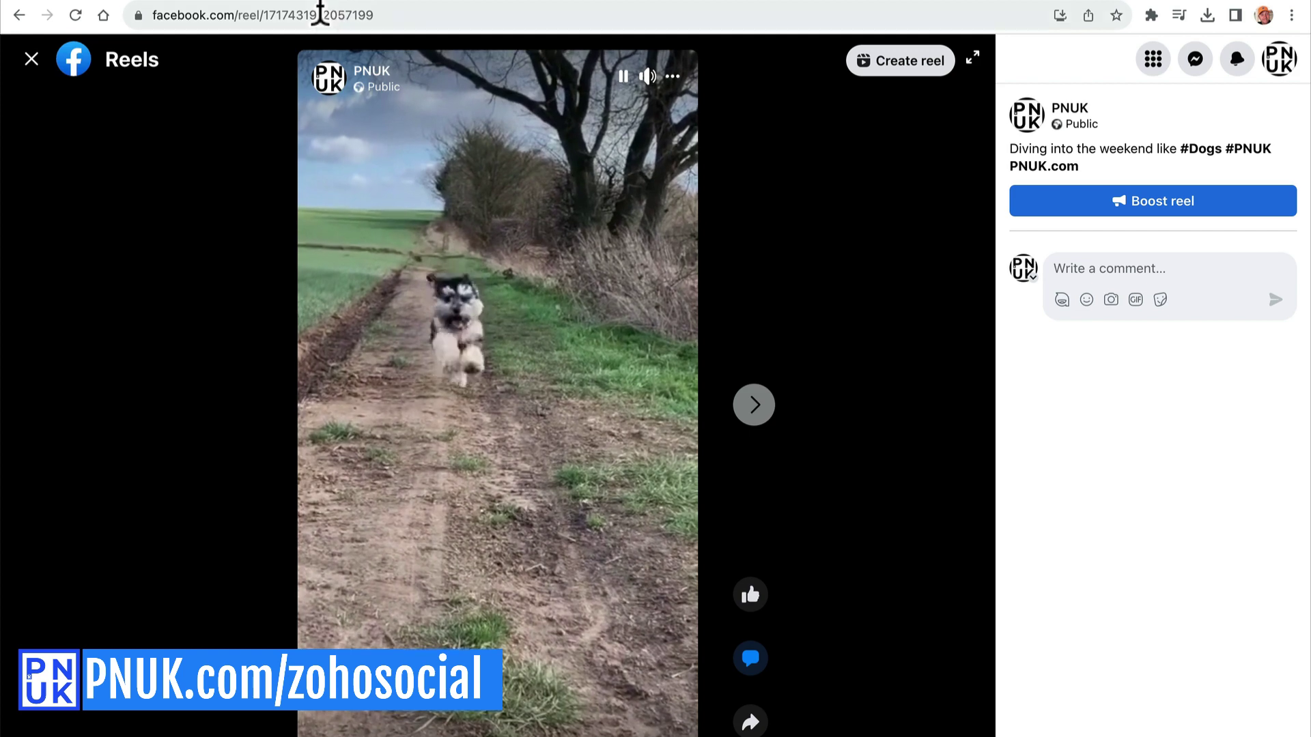
left_click(319, 14)
type("ti")
key("Return")
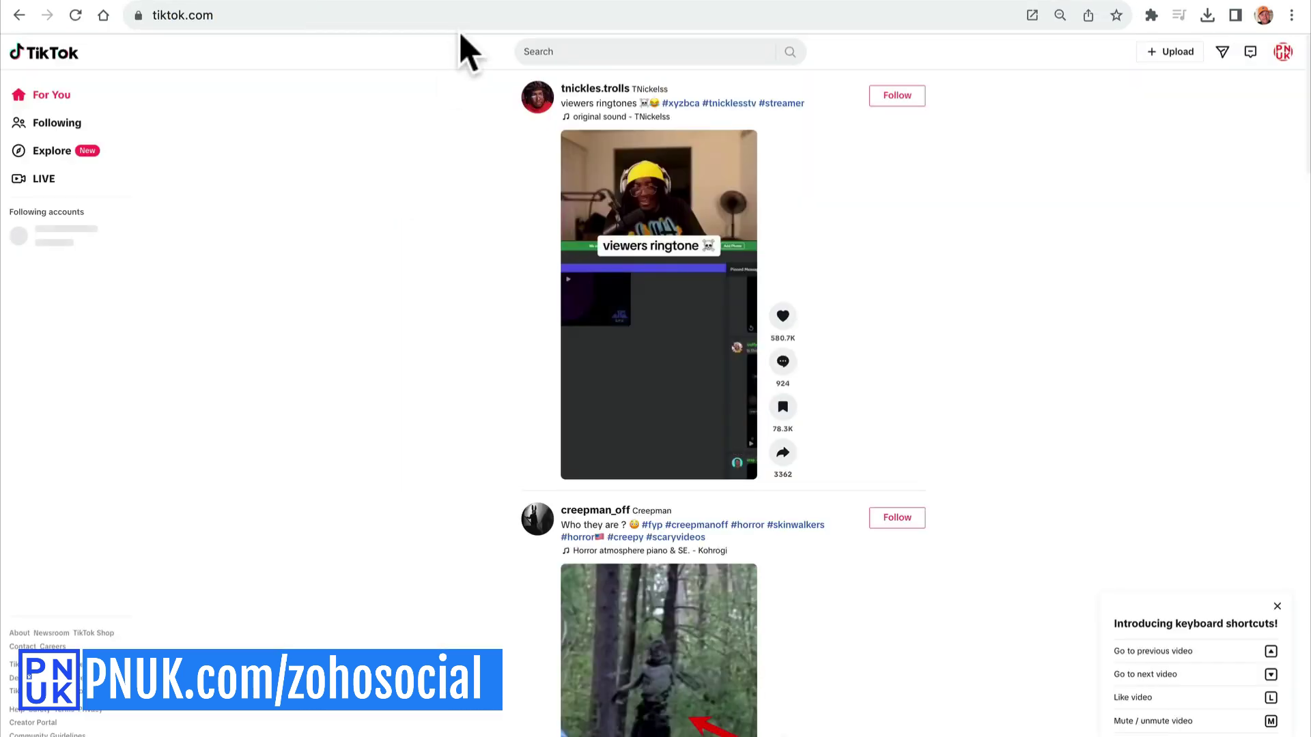
Glance at TikTok notifications and go to the teampnuk profile
left_click(1251, 51)
left_click(1049, 220)
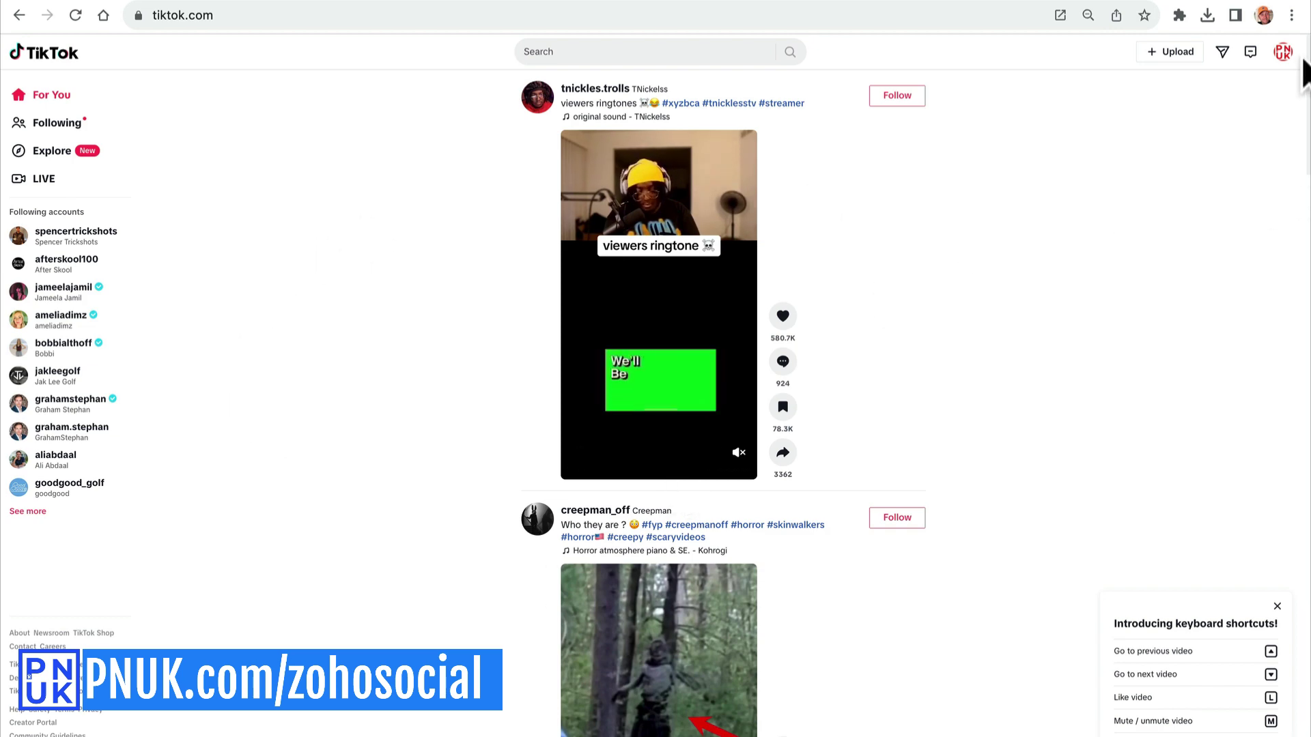
left_click(1283, 51)
left_click(1219, 82)
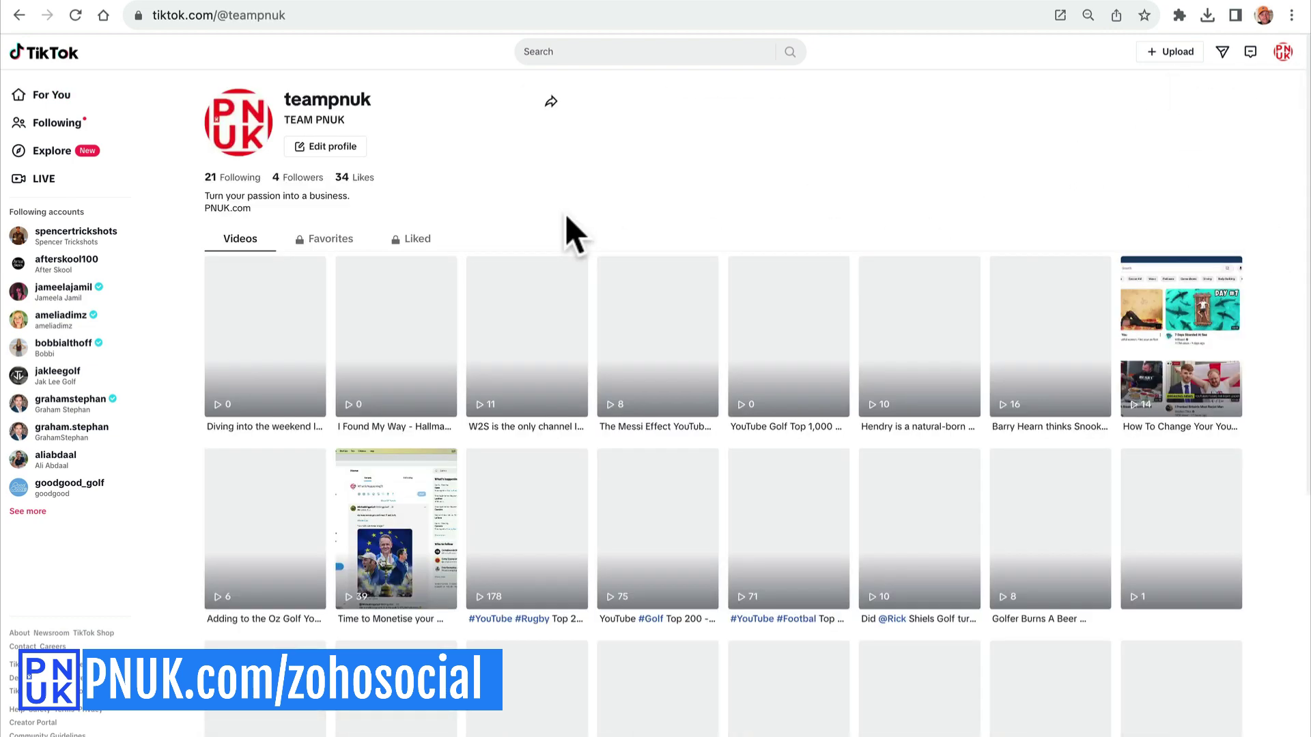
Open the 'Diving into the weekend' TikTok video, then load instagram.com
left_click(265, 389)
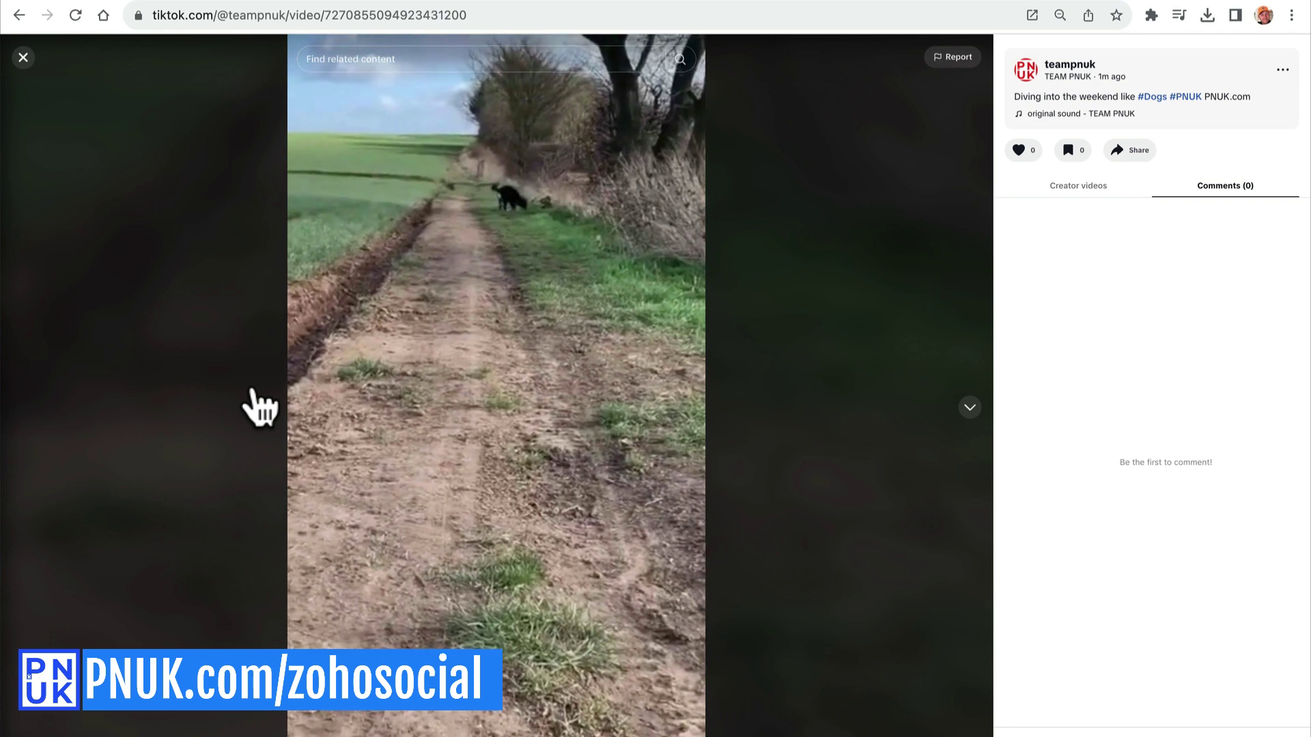
left_click(320, 15)
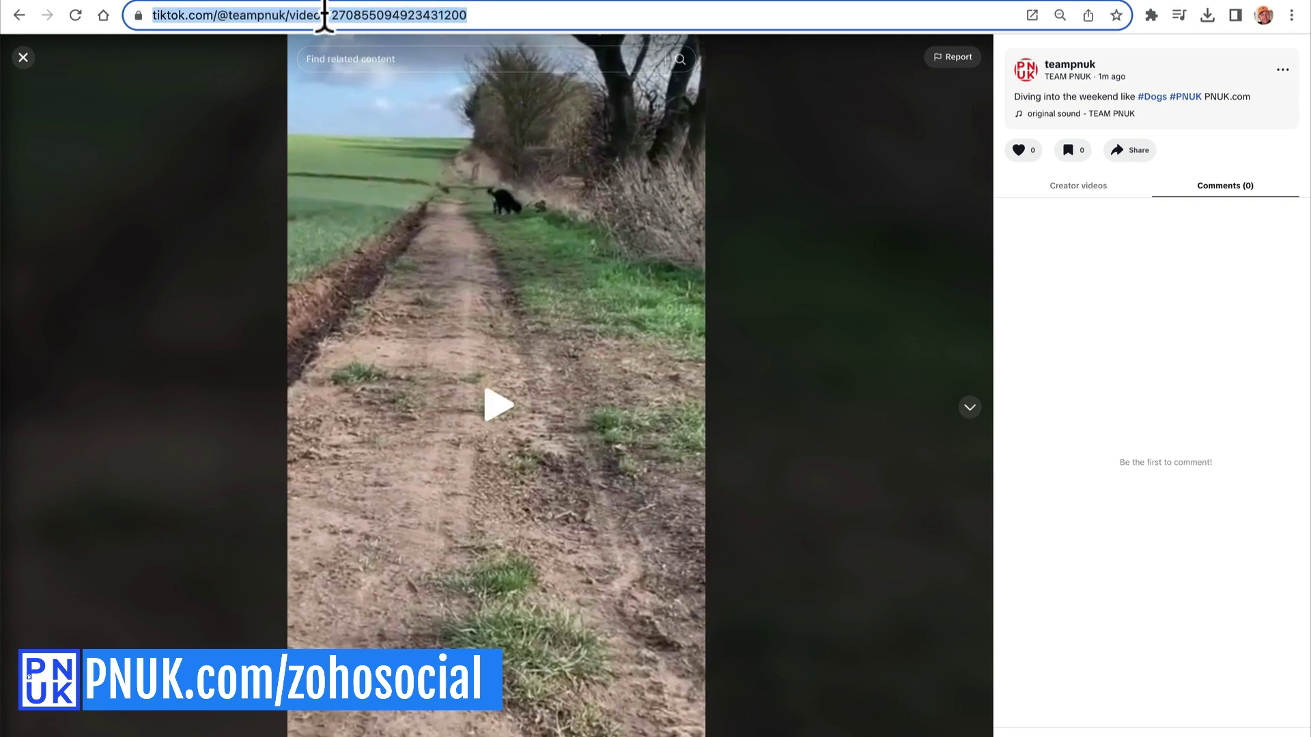
type("ins")
key("Return")
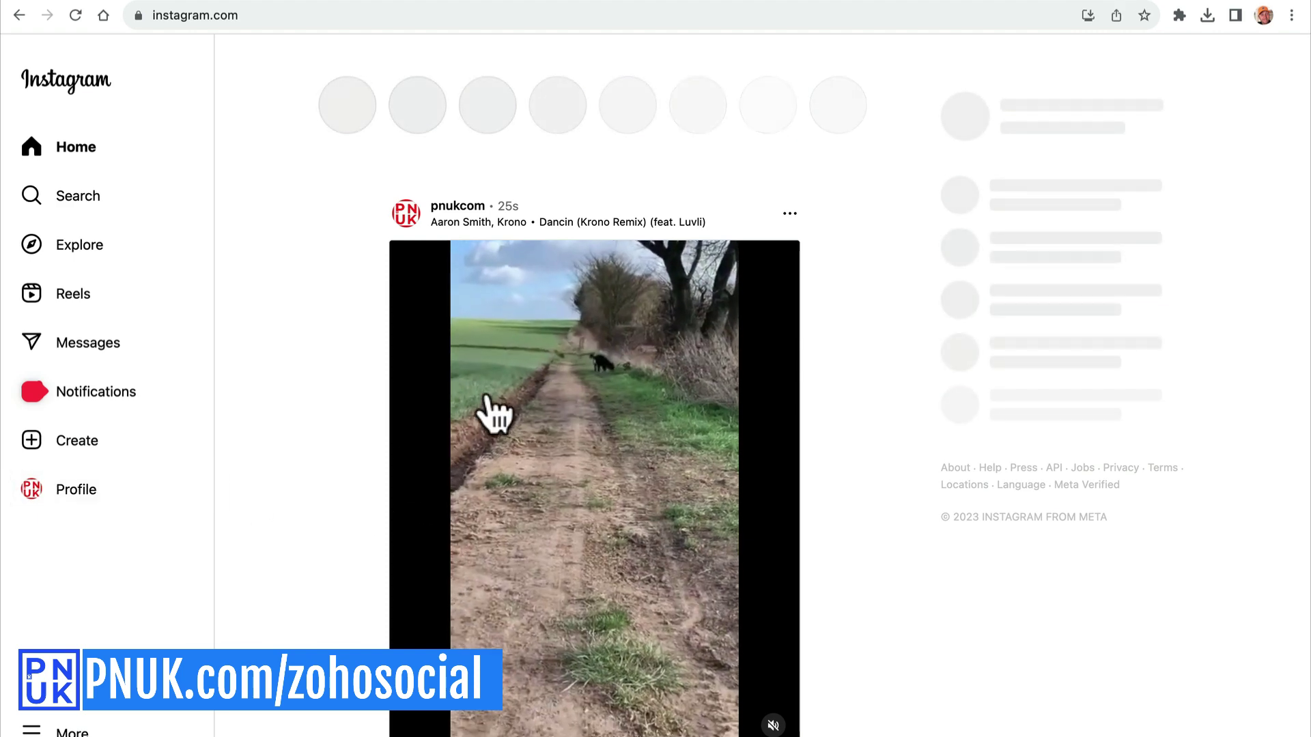
scroll(308, 498, "down", 5)
scroll(267, 164, "up", 5)
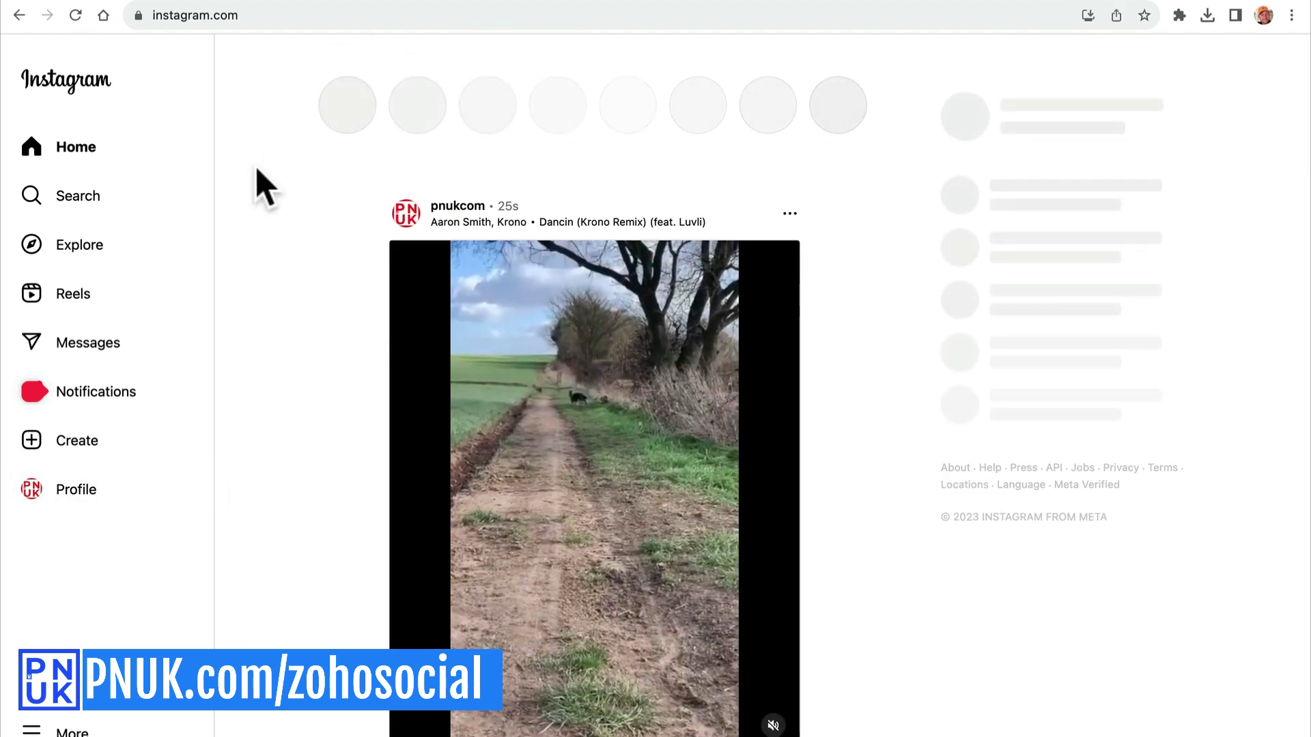
Check Instagram notifications for the pnukcom post and return to the Zoho Social tab
left_click(141, 397)
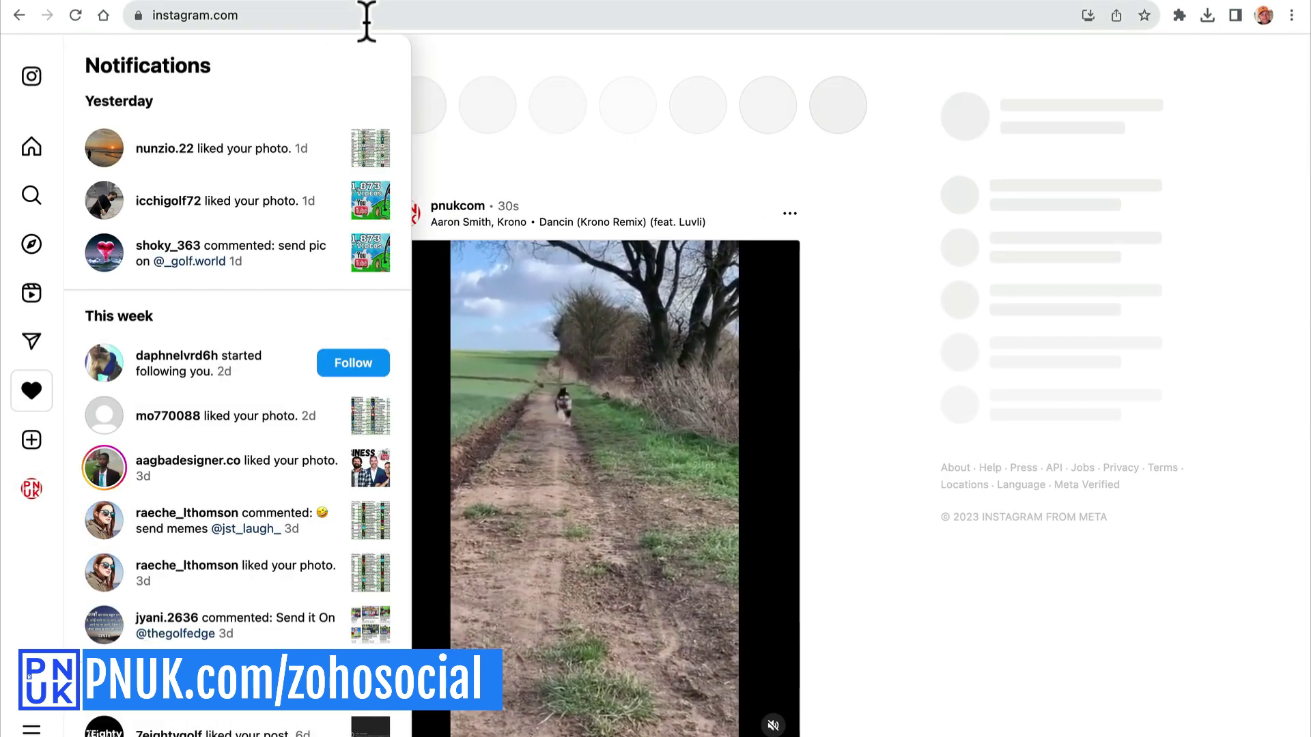
key("ctrl+Tab")
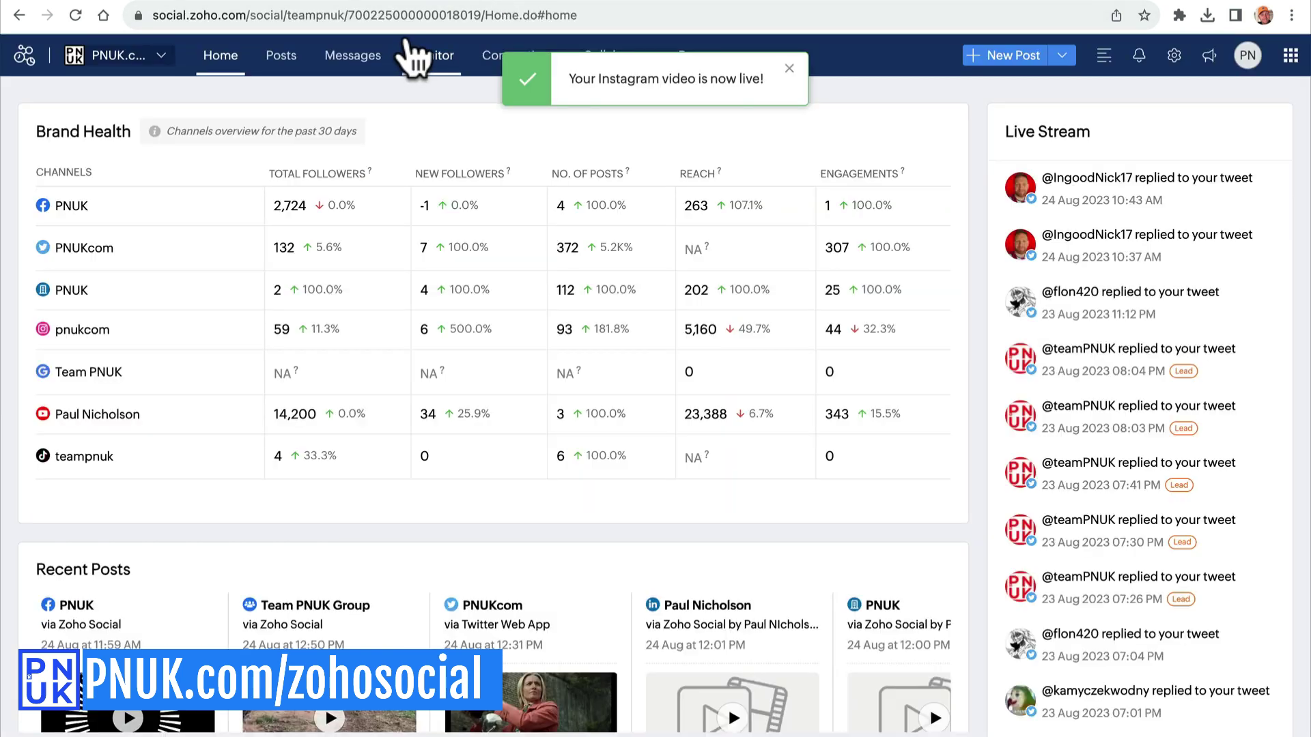
Review pricing on pnuk.com/zohosocial and open Zoho's current pricing page (£8/£22/£35)
key("ctrl+t")
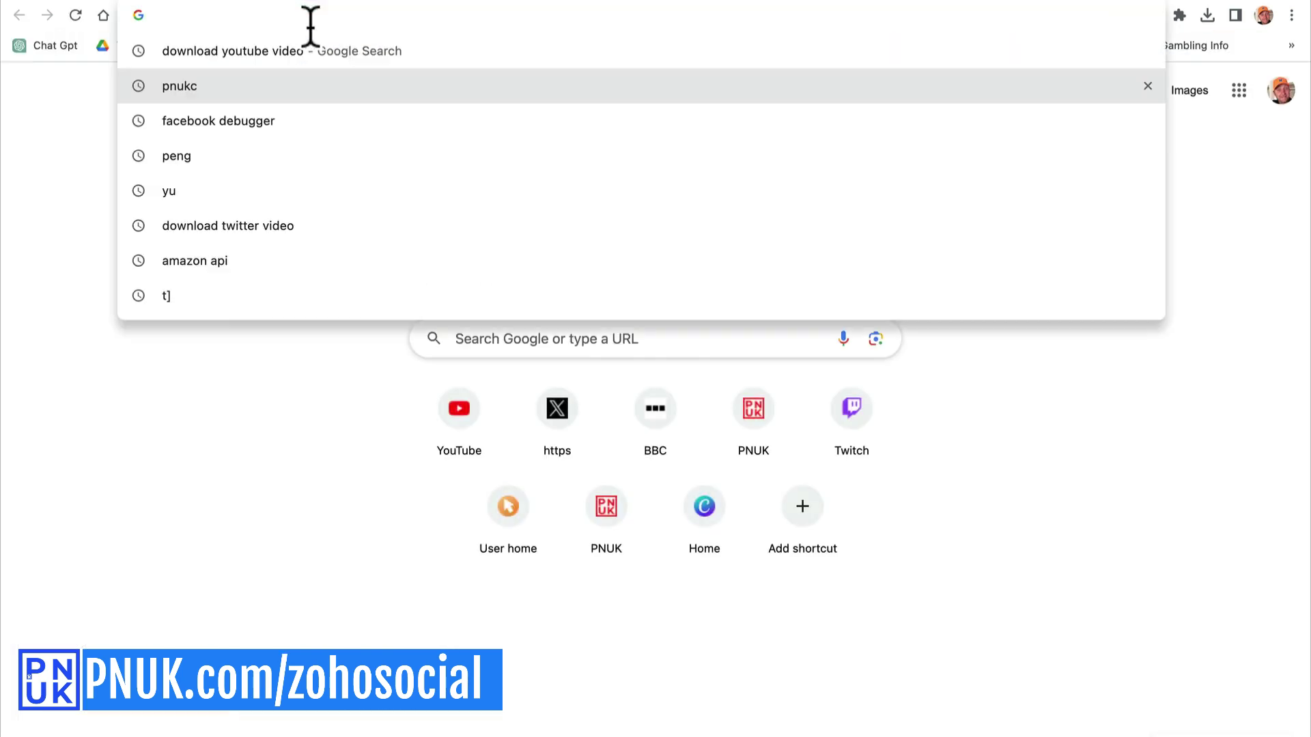
type("pnuk.com/zoho")
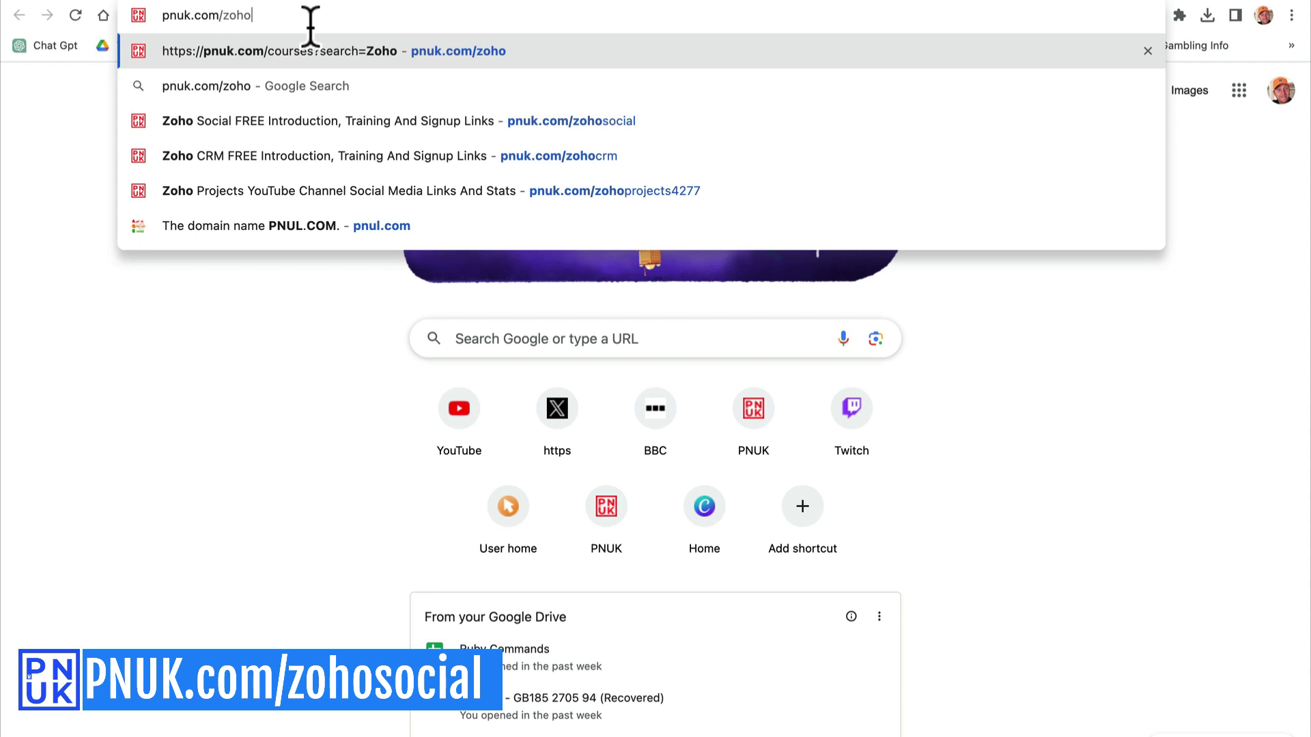
type("soci")
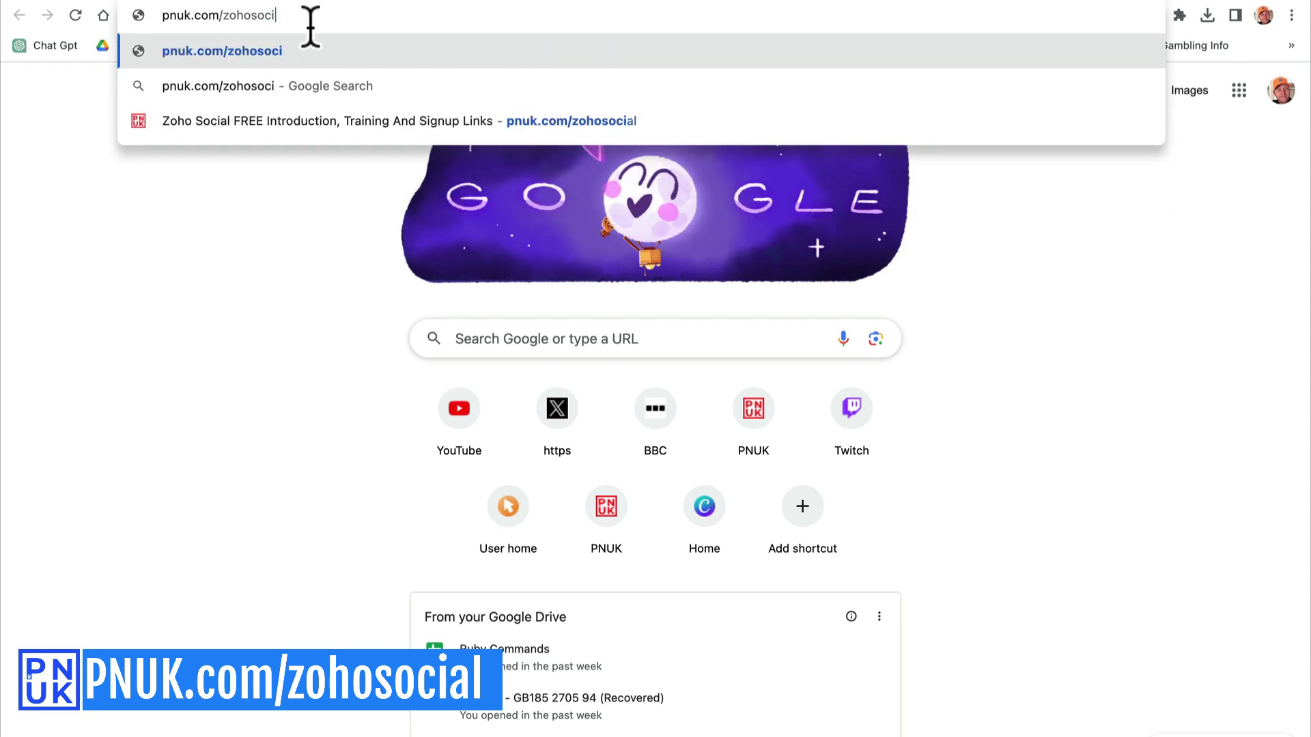
type("al")
key("Return")
mouse_move(656, 461)
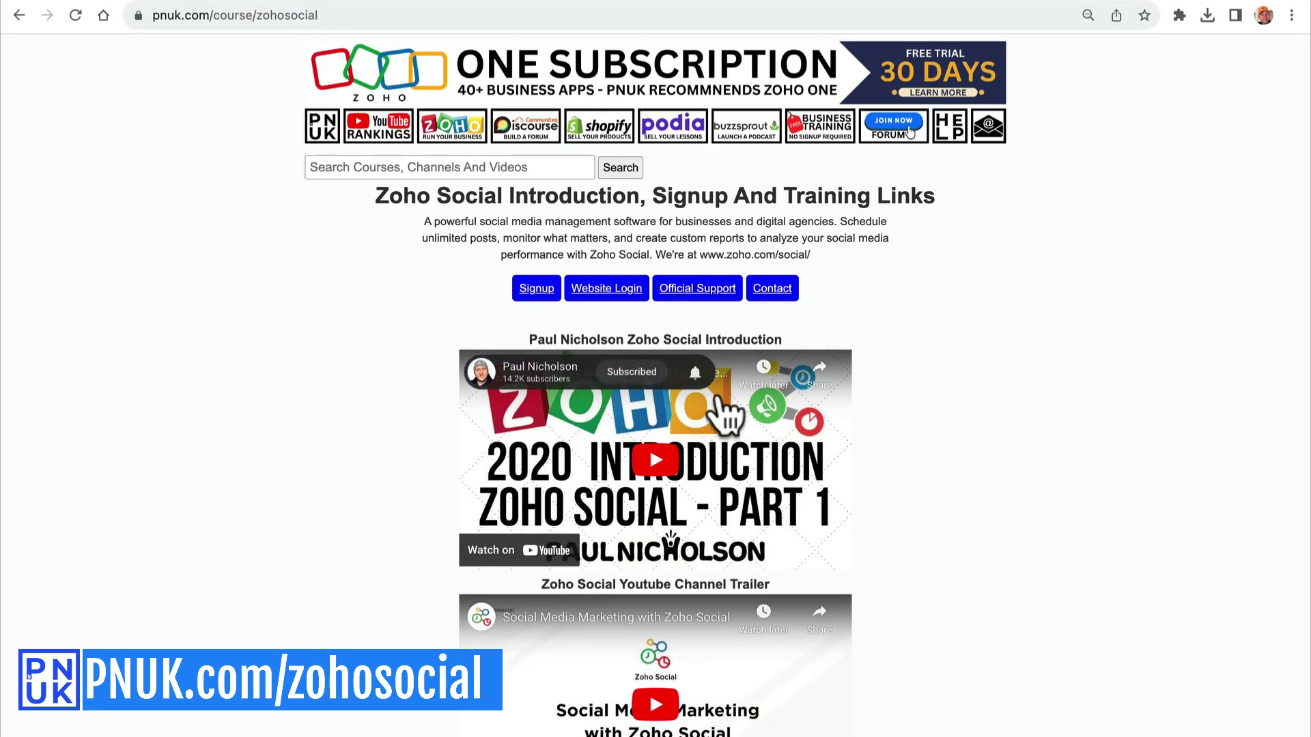
scroll(631, 228, "down", 5)
scroll(630, 227, "down", 5)
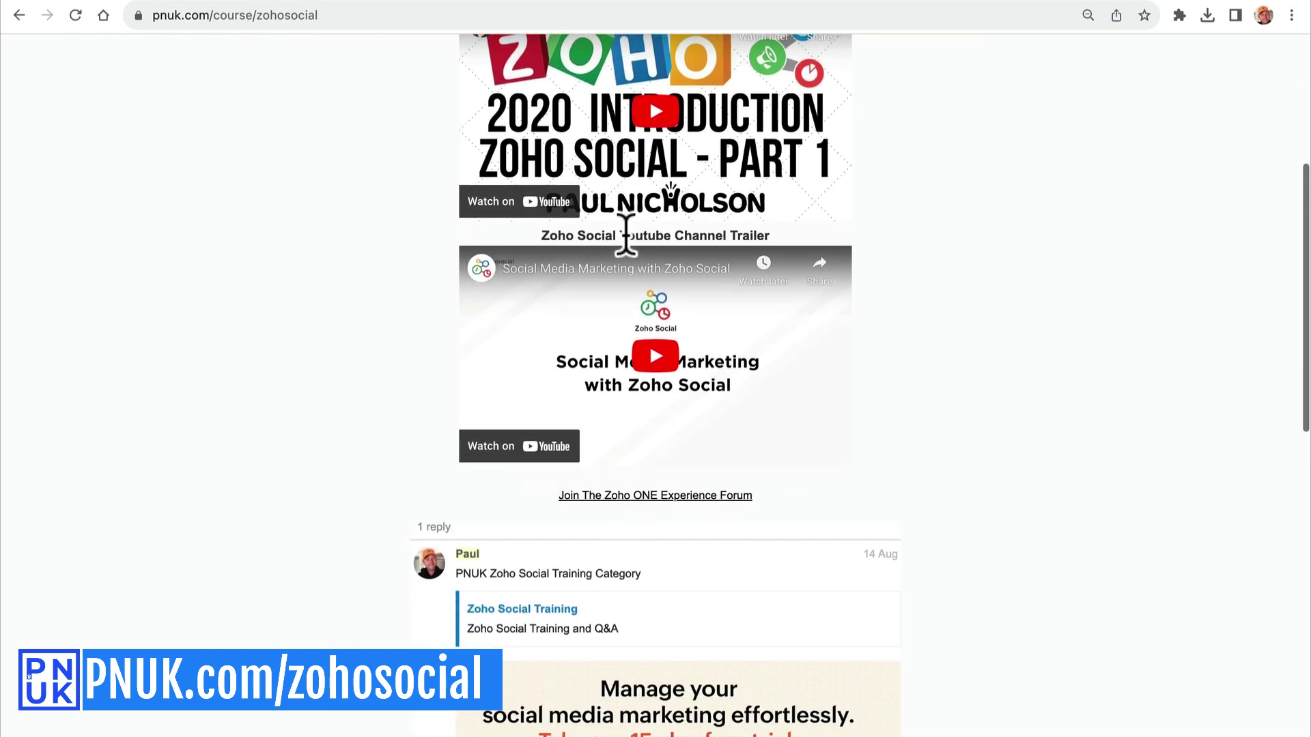
scroll(630, 228, "down", 5)
scroll(676, 410, "down", 3)
left_click(706, 461)
scroll(708, 461, "down", 3)
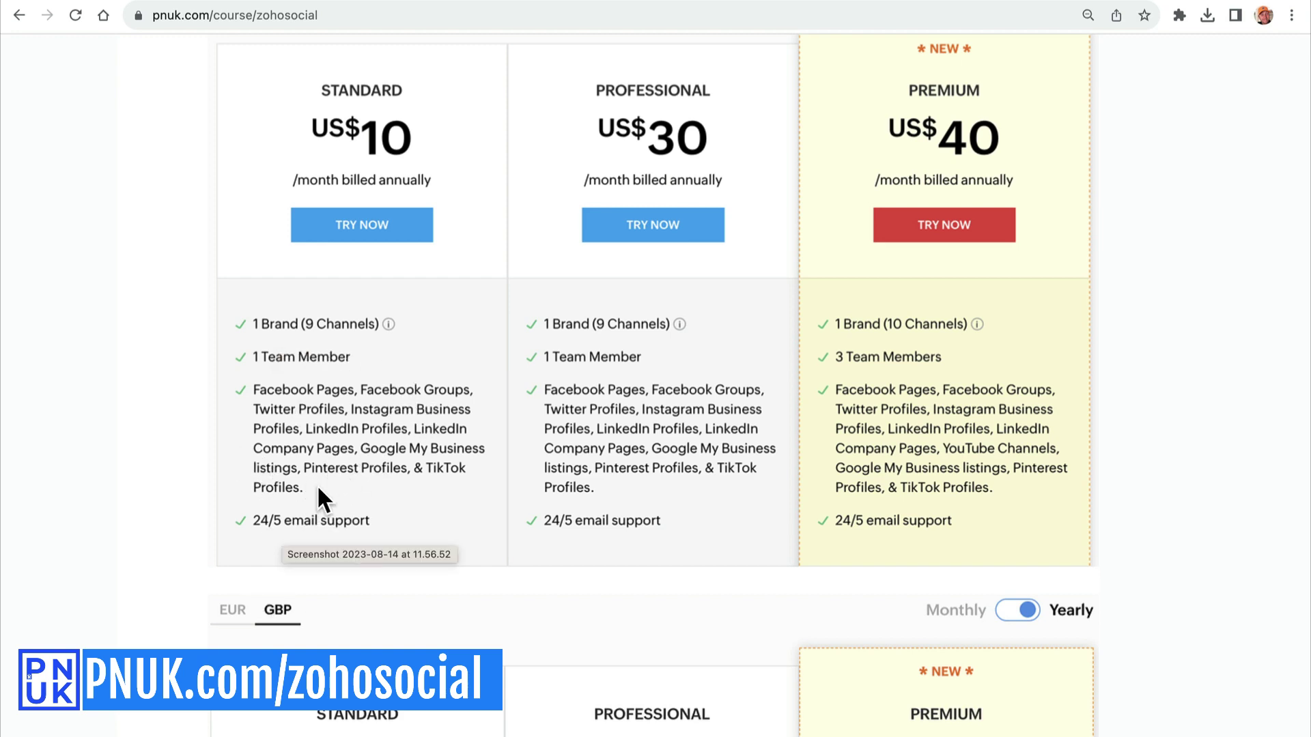
scroll(423, 615, "down", 3)
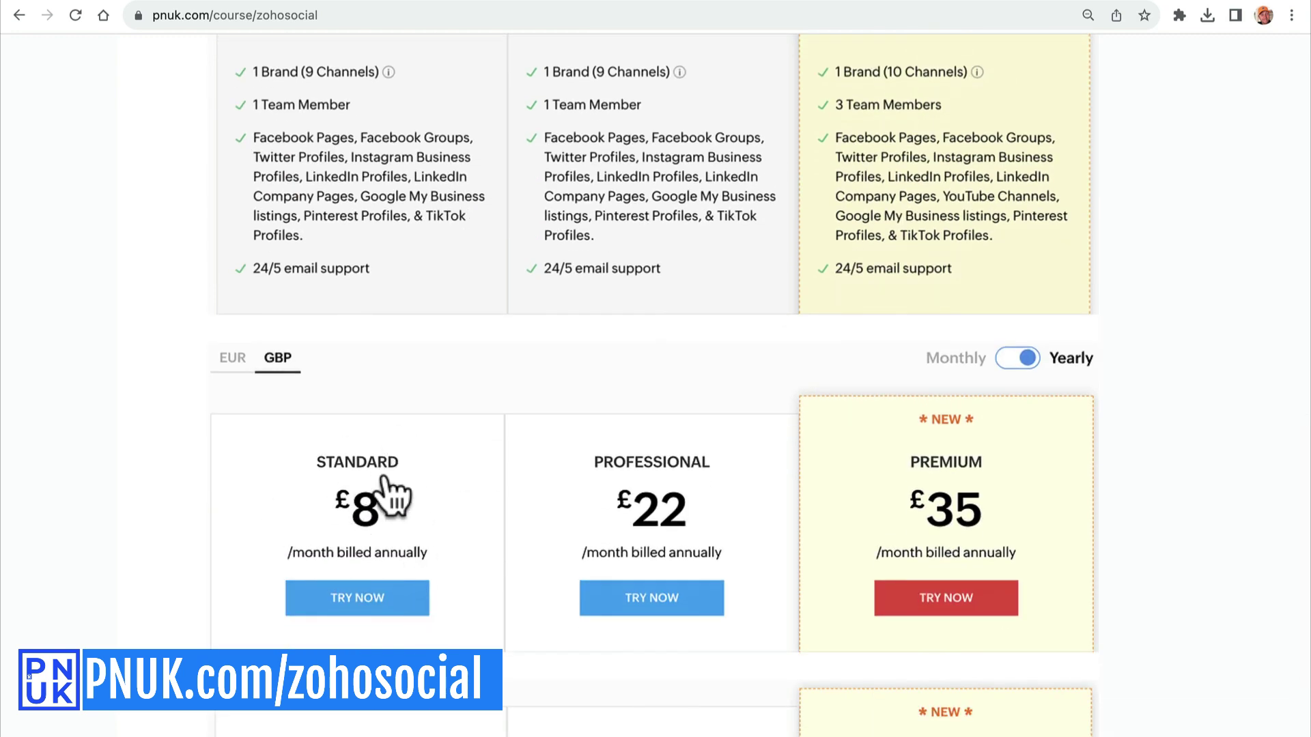
scroll(390, 502, "down", 2)
scroll(369, 256, "down", 3)
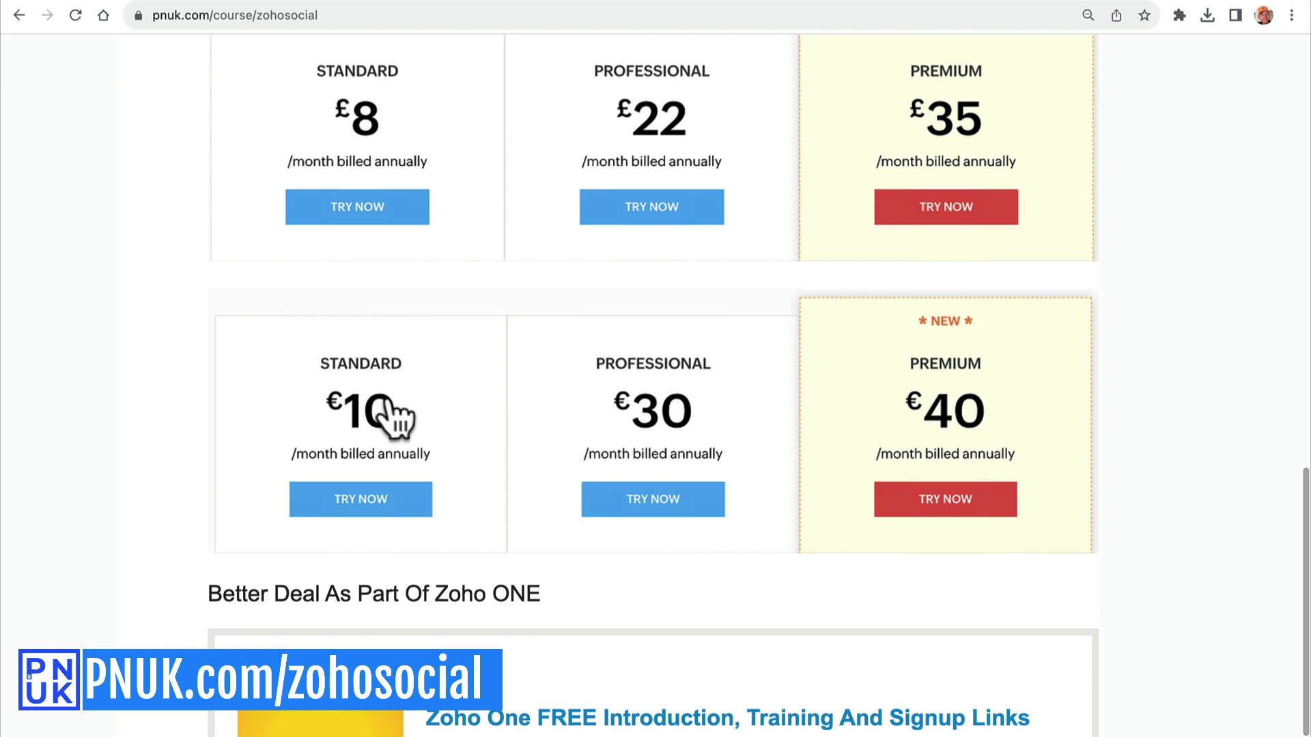
scroll(364, 431, "up", 3)
scroll(362, 434, "up", 5)
scroll(362, 434, "up", 5)
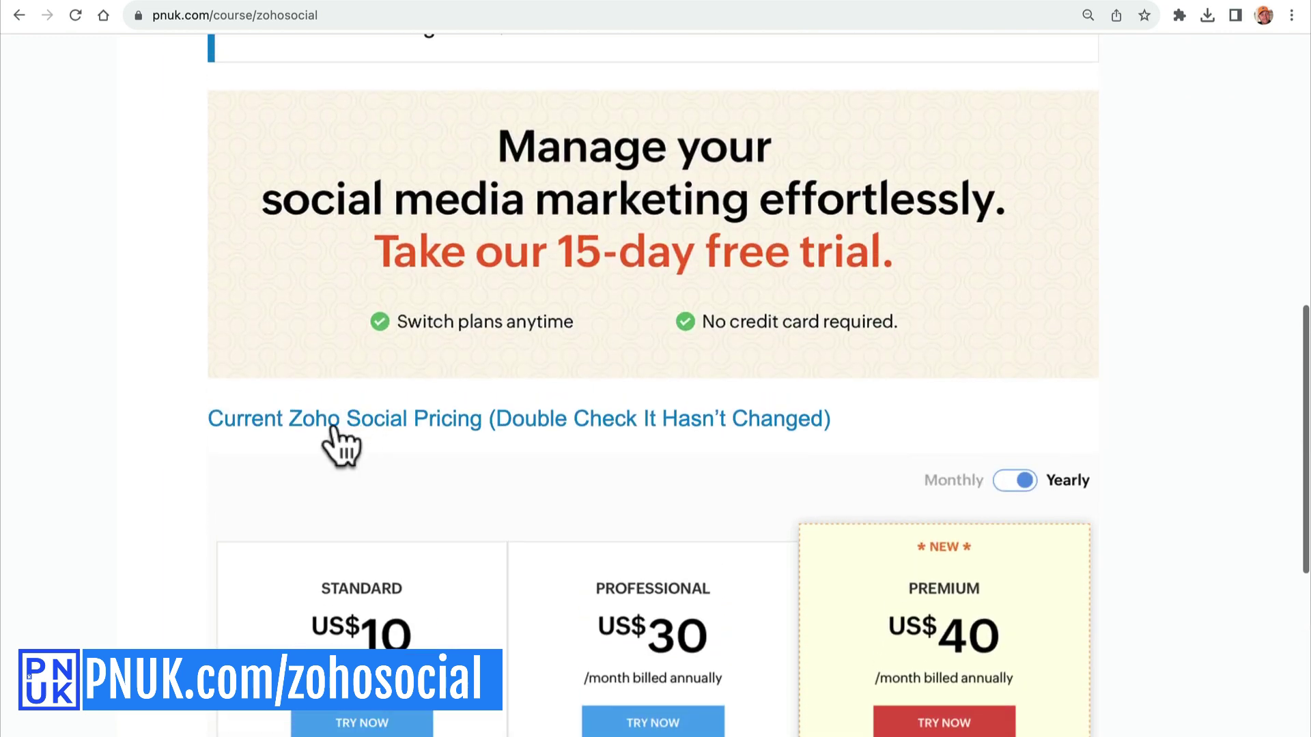
left_click(354, 419)
scroll(400, 359, "down", 3)
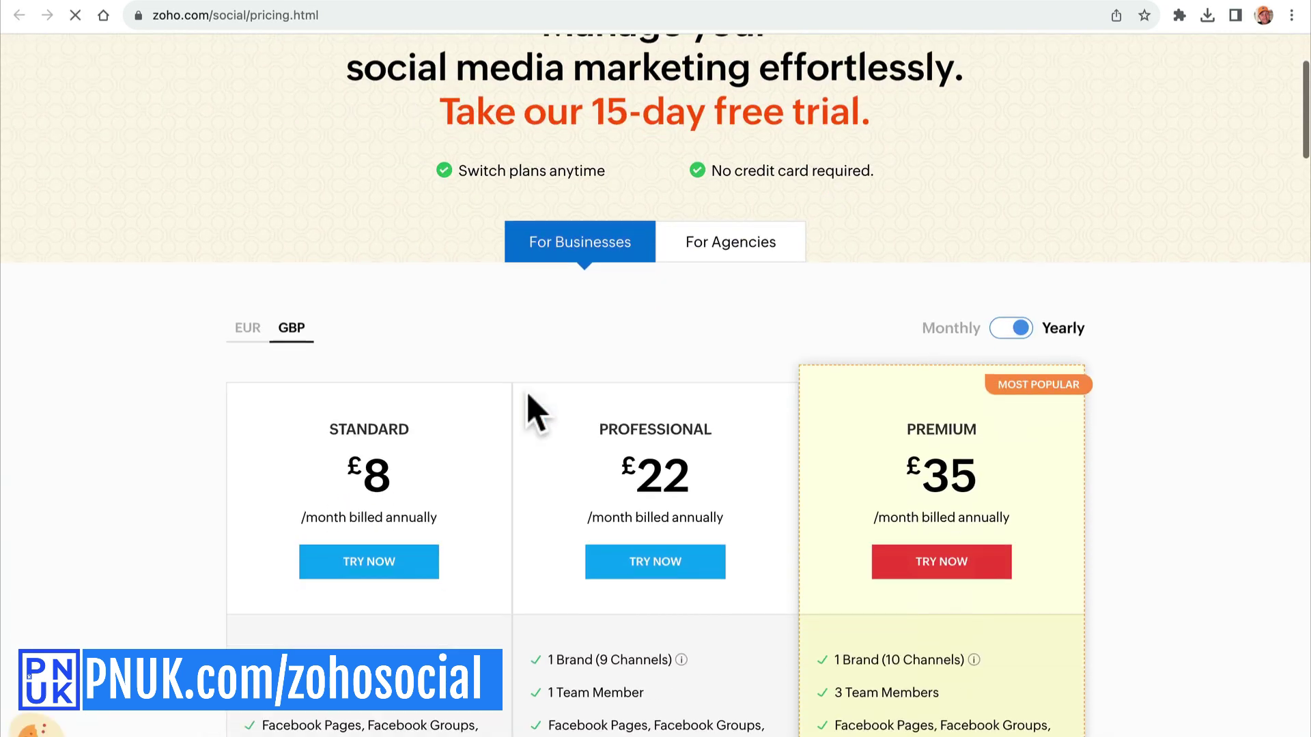
scroll(527, 348, "down", 2)
Show monthly euro prices (€15/€40/€65) and highlight Premium's team members and price
left_click(1019, 184)
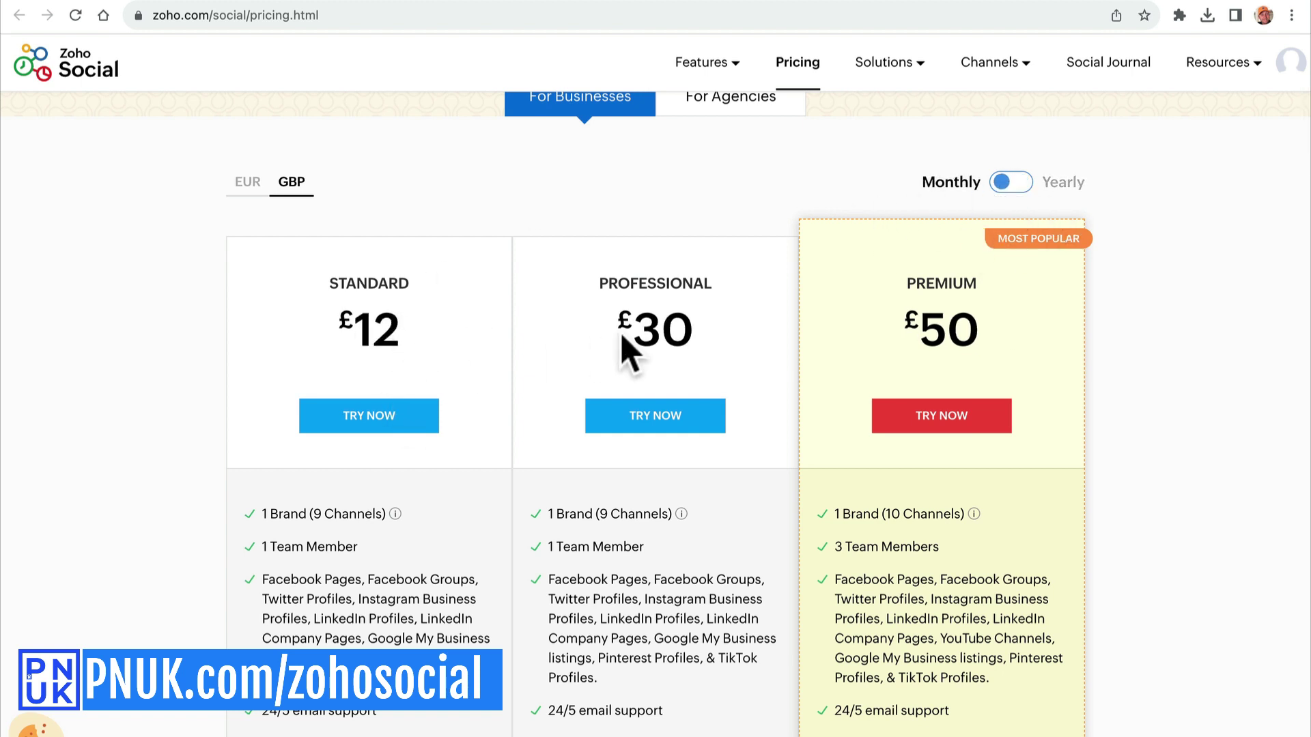
left_click(248, 182)
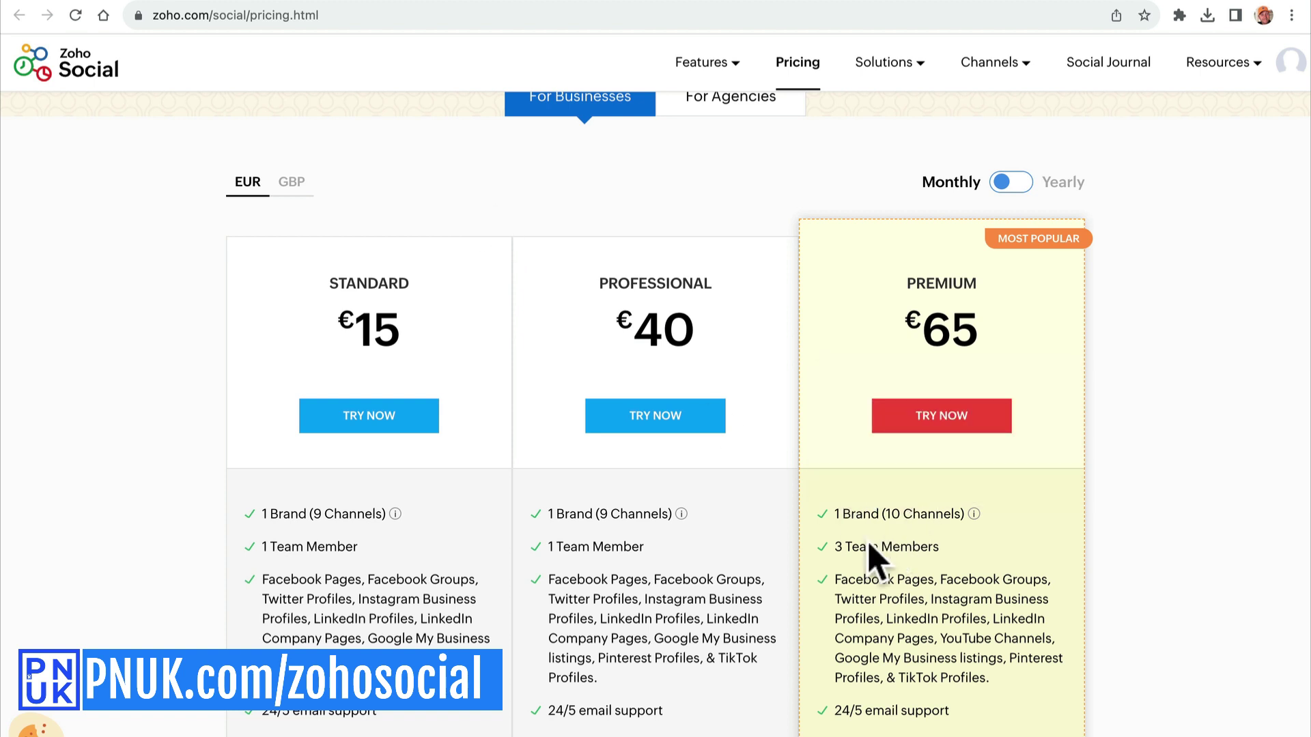
mouse_move(842, 548)
left_mouse_down()
mouse_move(940, 547)
mouse_move(835, 554)
left_mouse_up()
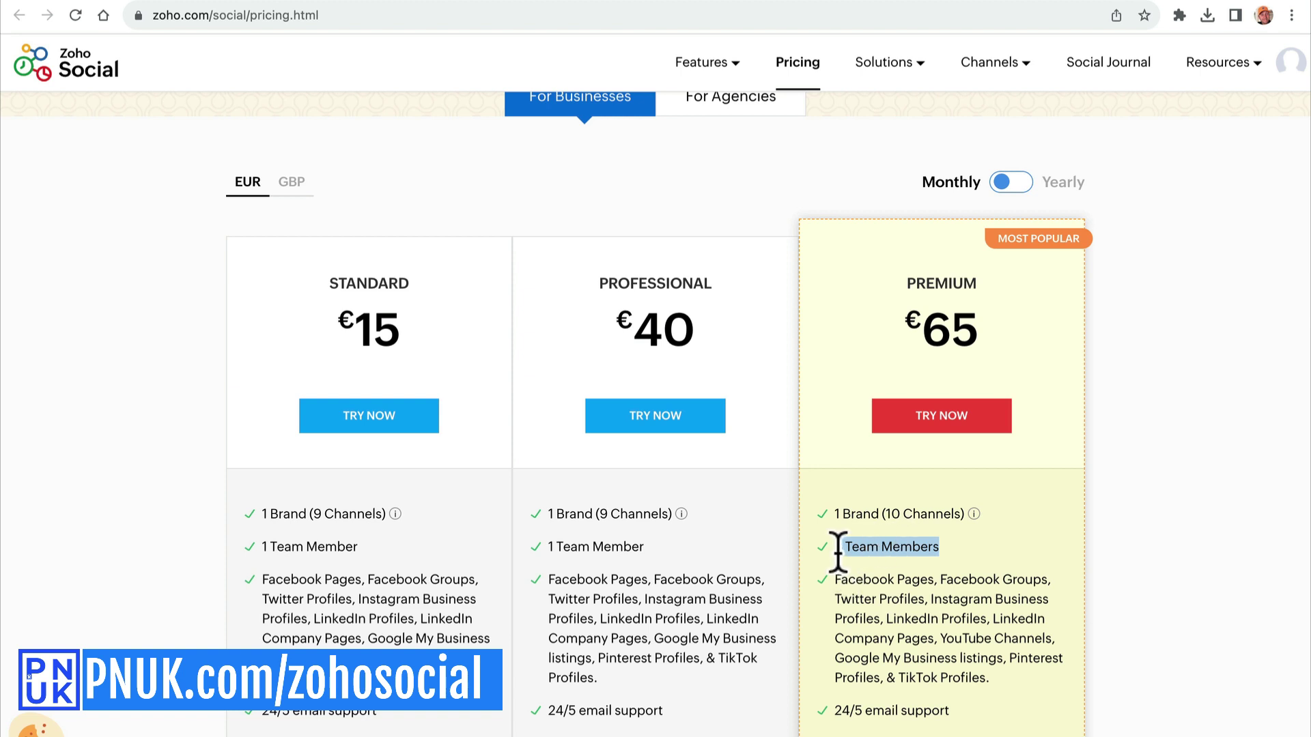
left_click_drag(983, 558, 868, 543)
left_click_drag(1025, 343, 914, 328)
Compare the yearly euro prices (€10/€30/€40), then go back to the pnuk.com tab
left_click(1012, 183)
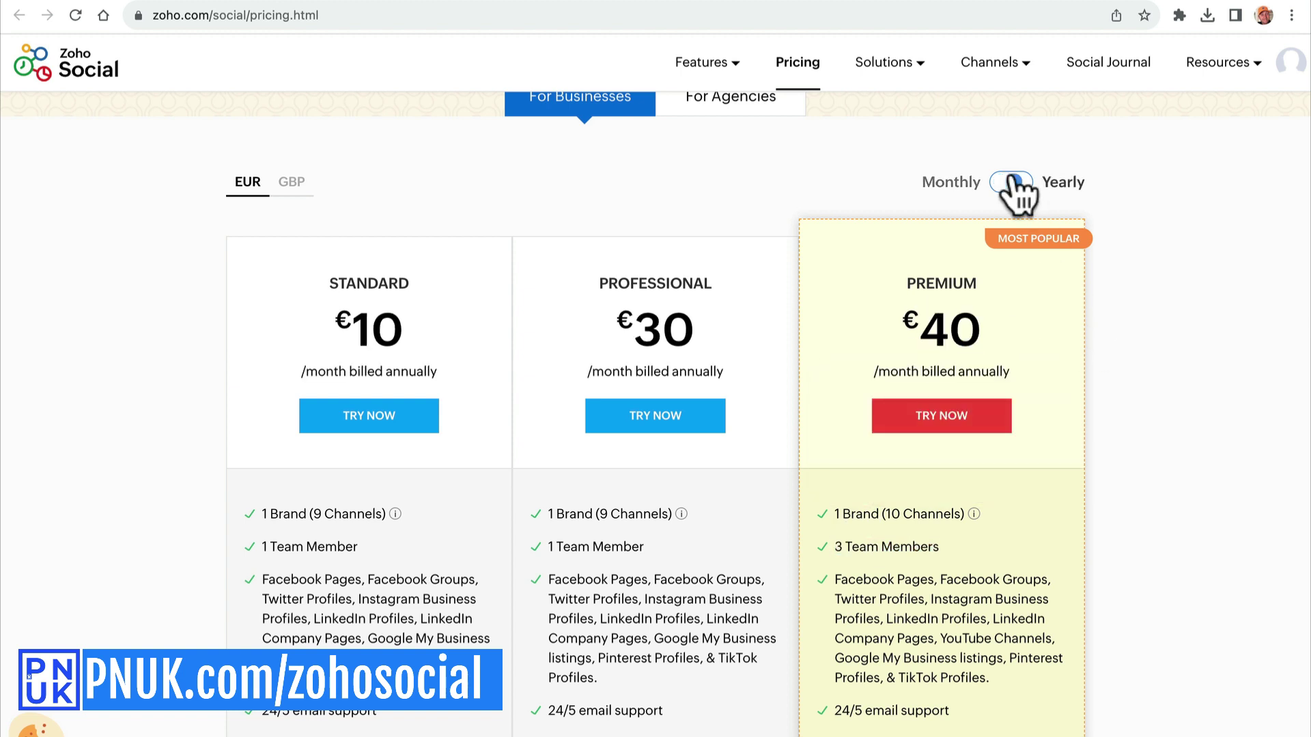
left_click(1012, 182)
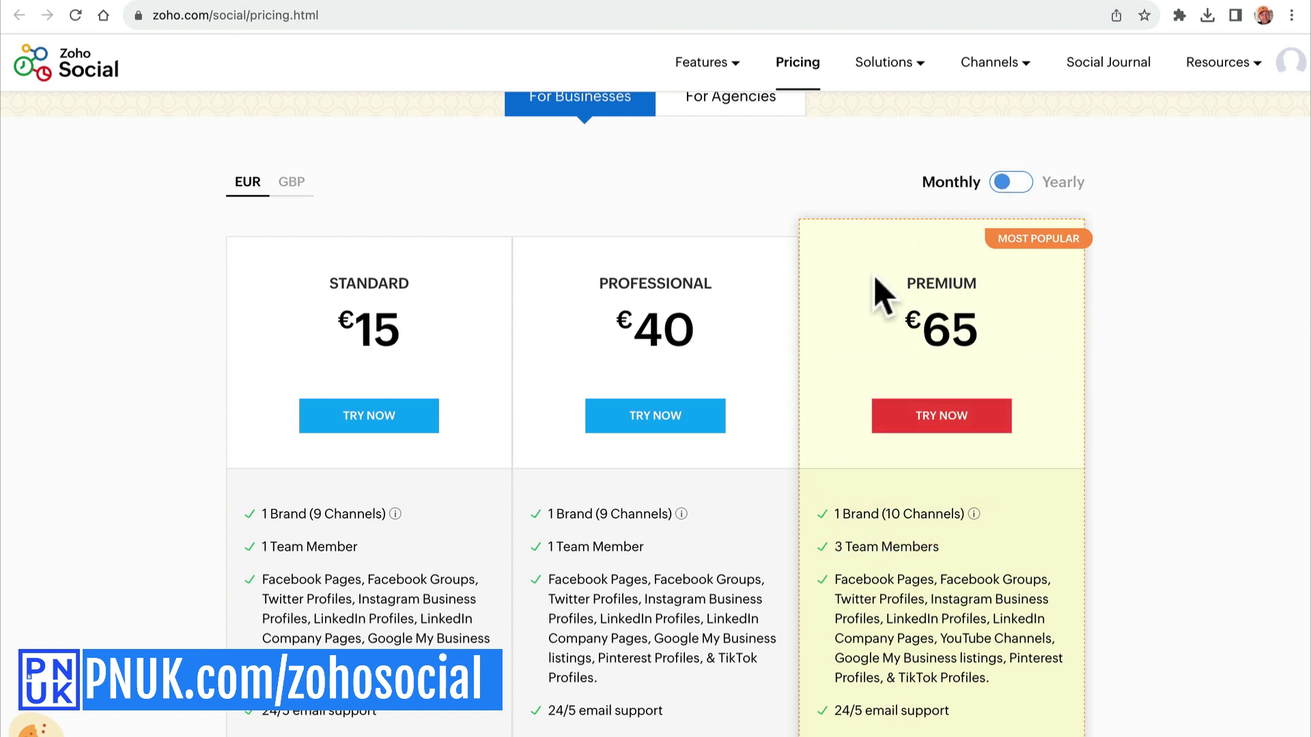
left_click(384, 4)
scroll(630, 346, "down", 5)
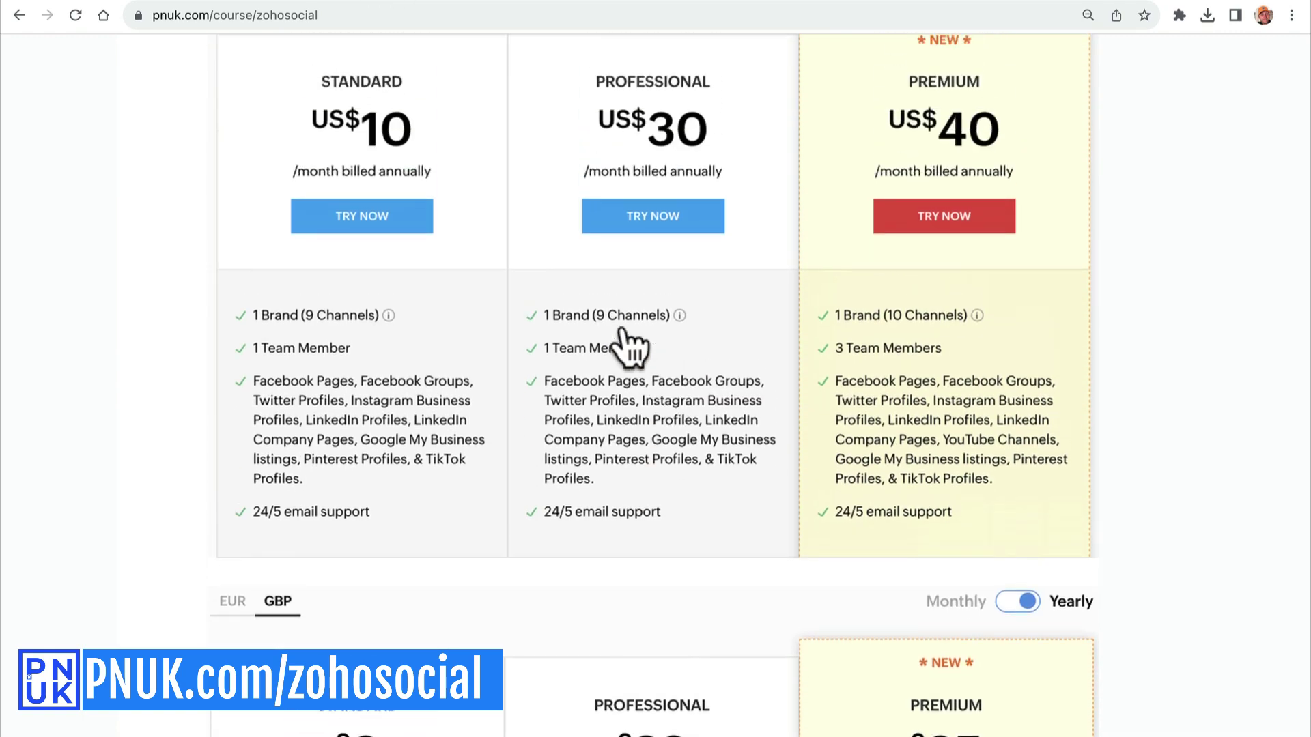
scroll(630, 346, "up", 10)
scroll(605, 308, "up", 8)
scroll(604, 287, "up", 3)
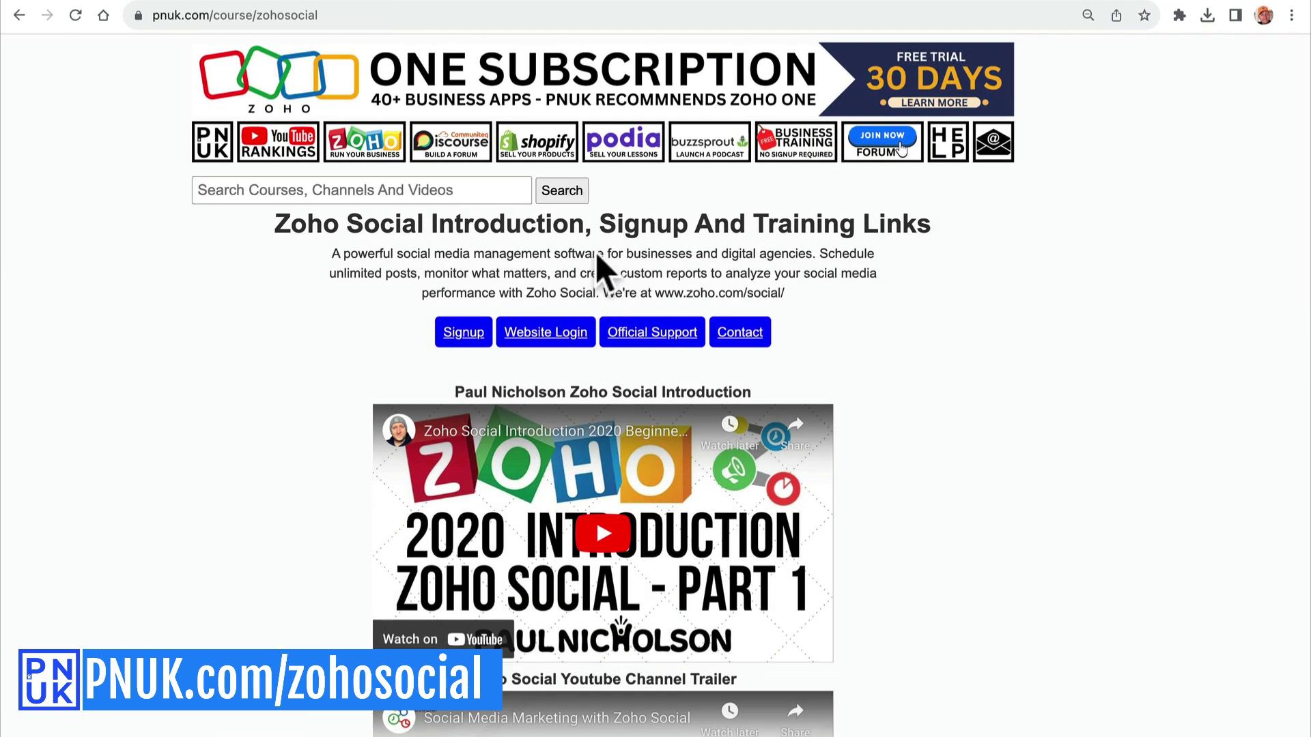
left_click(451, 144)
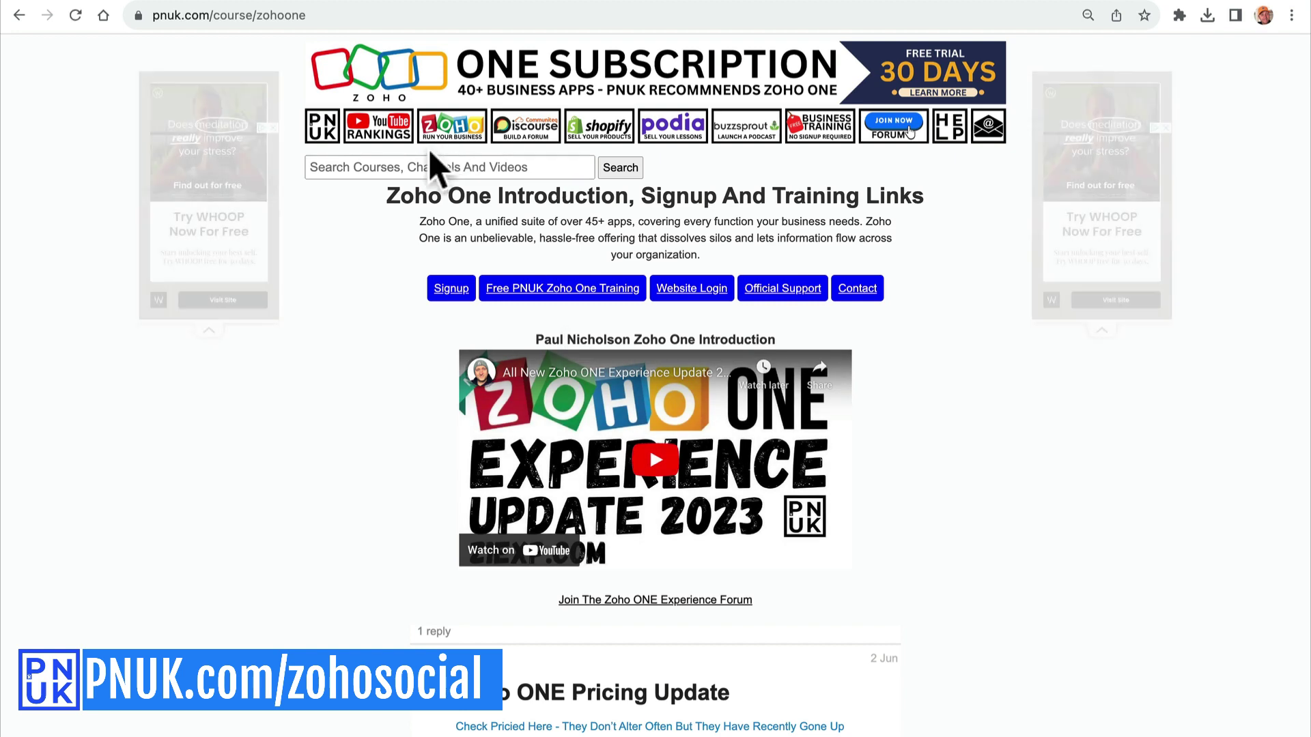
scroll(714, 400, "down", 6)
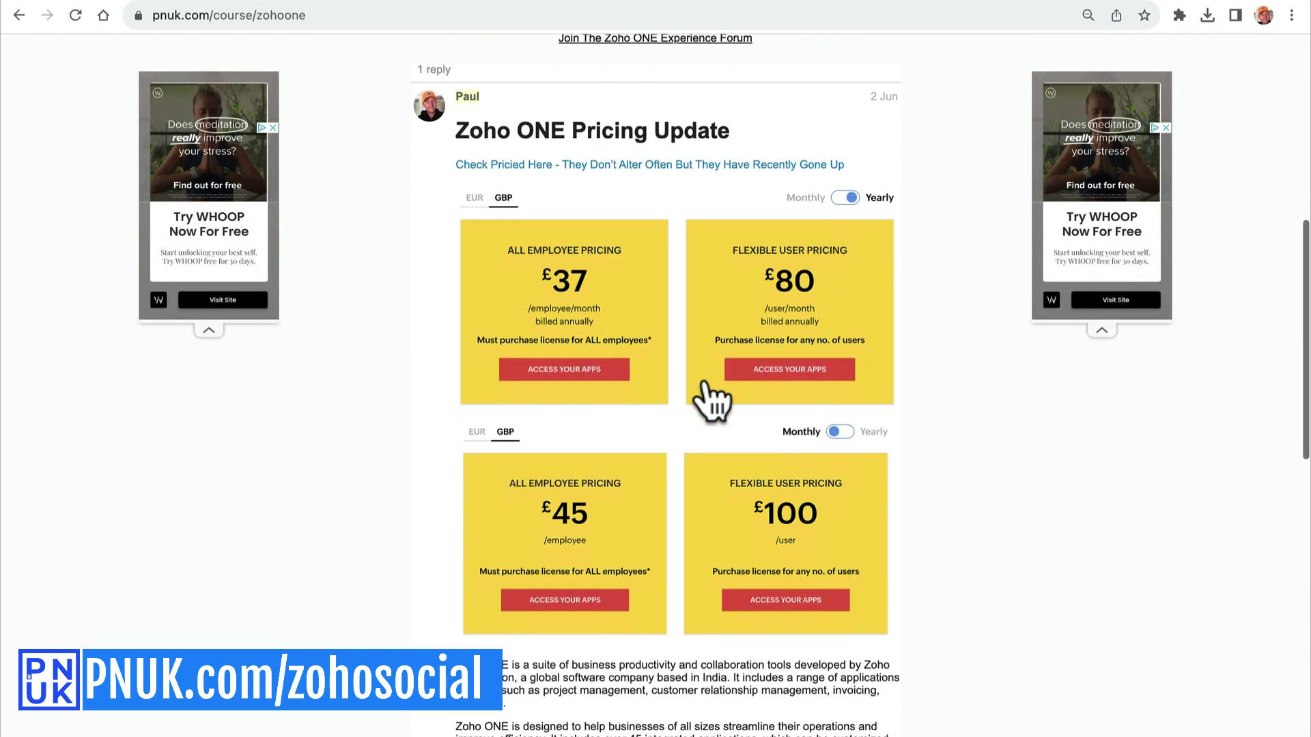
scroll(714, 400, "down", 2)
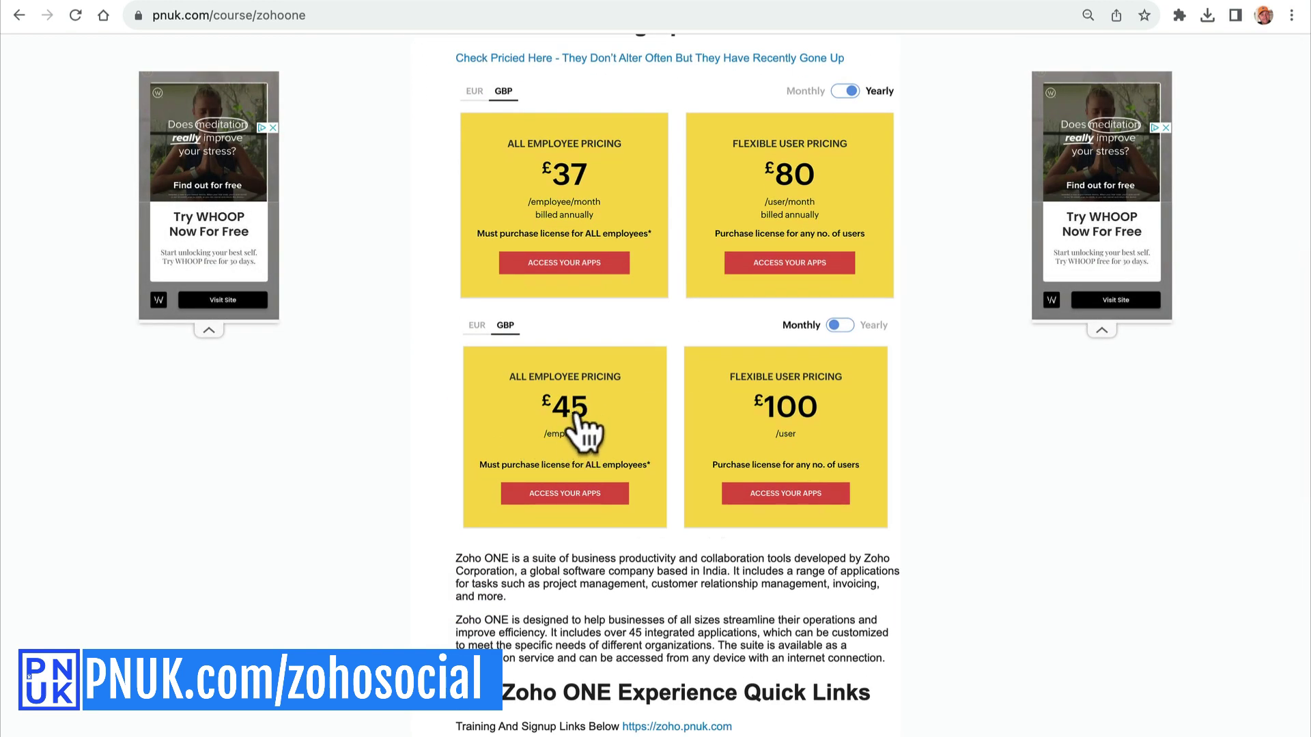
scroll(586, 430, "up", 5)
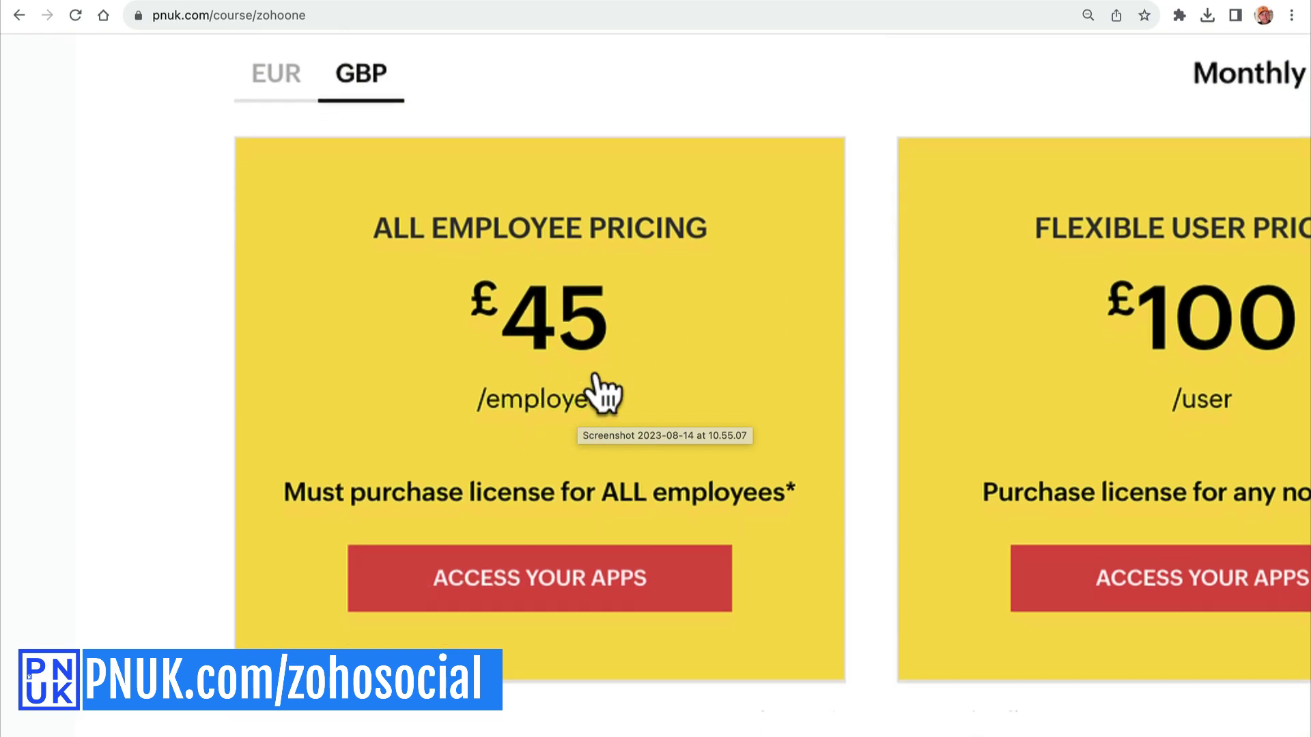
scroll(726, 289, "down", 5)
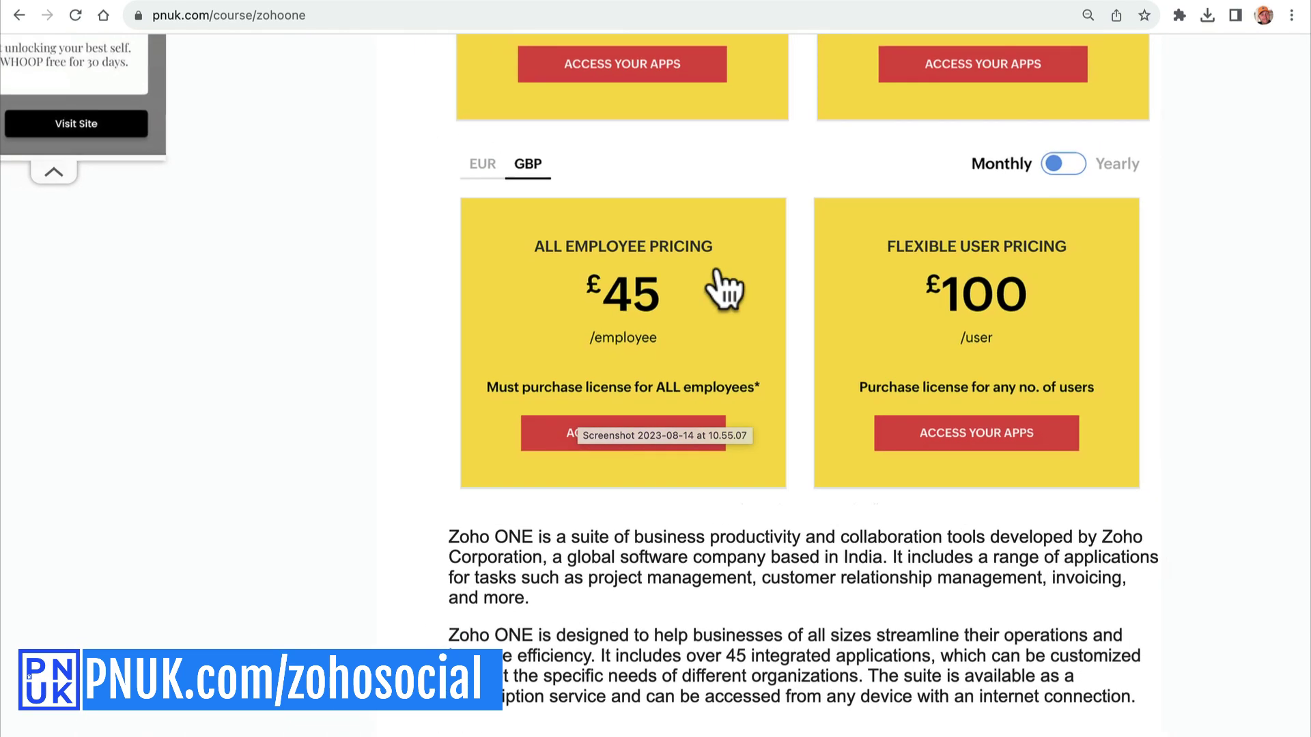
scroll(725, 290, "up", 10)
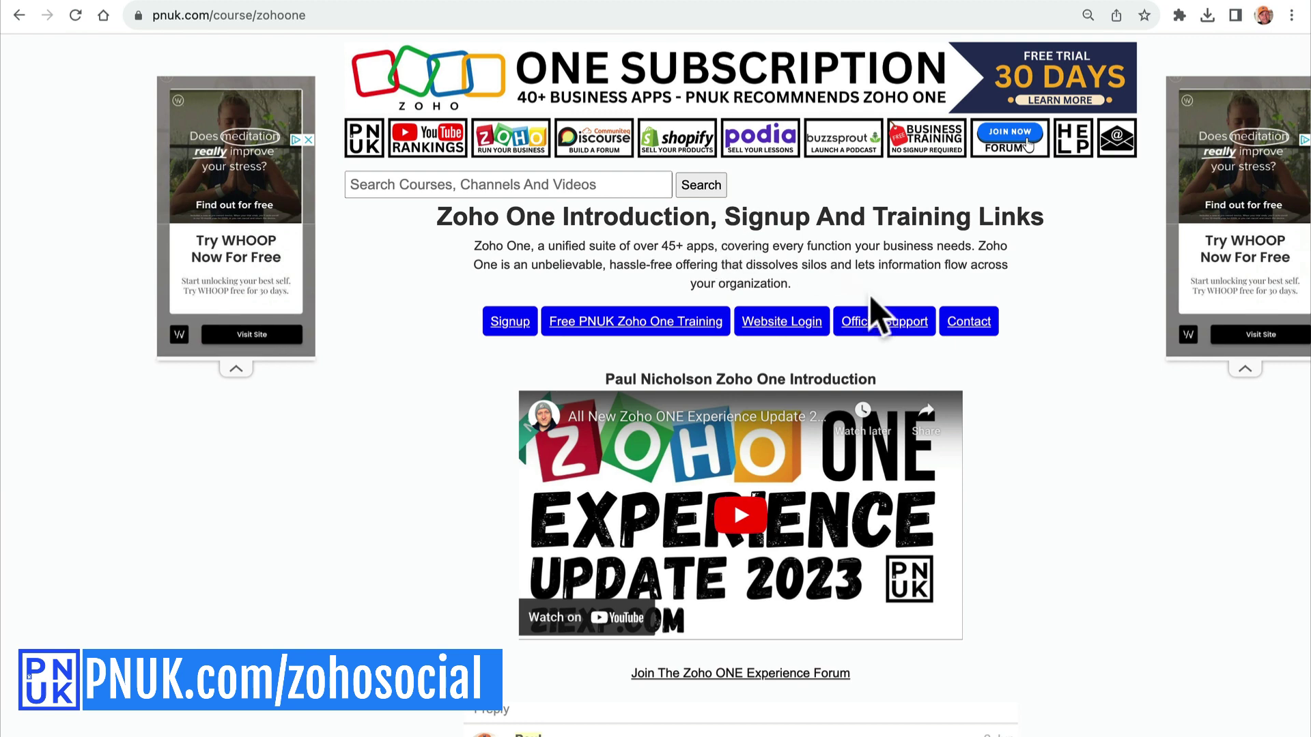
key("alt+Left")
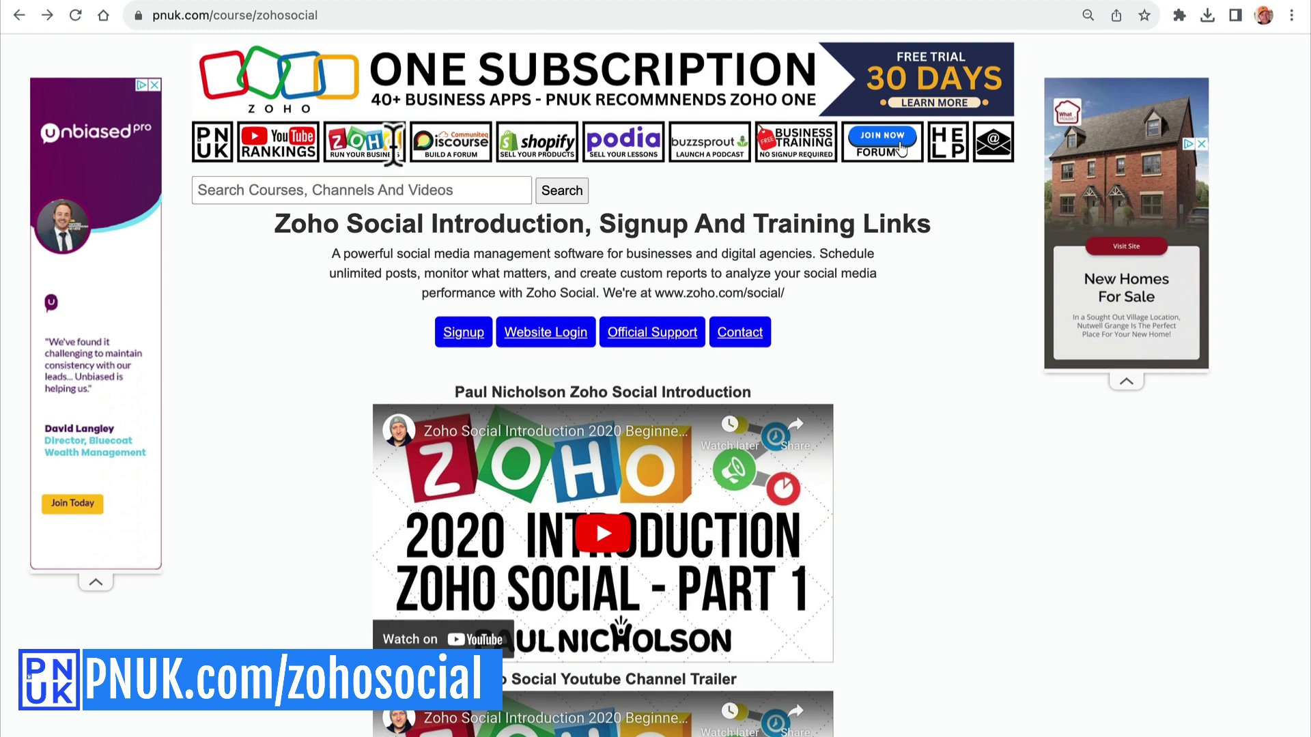
On the Zoho Social dashboard, inspect the dog video post's details and options, then another recent post
left_click(180, 4)
scroll(297, 353, "down", 5)
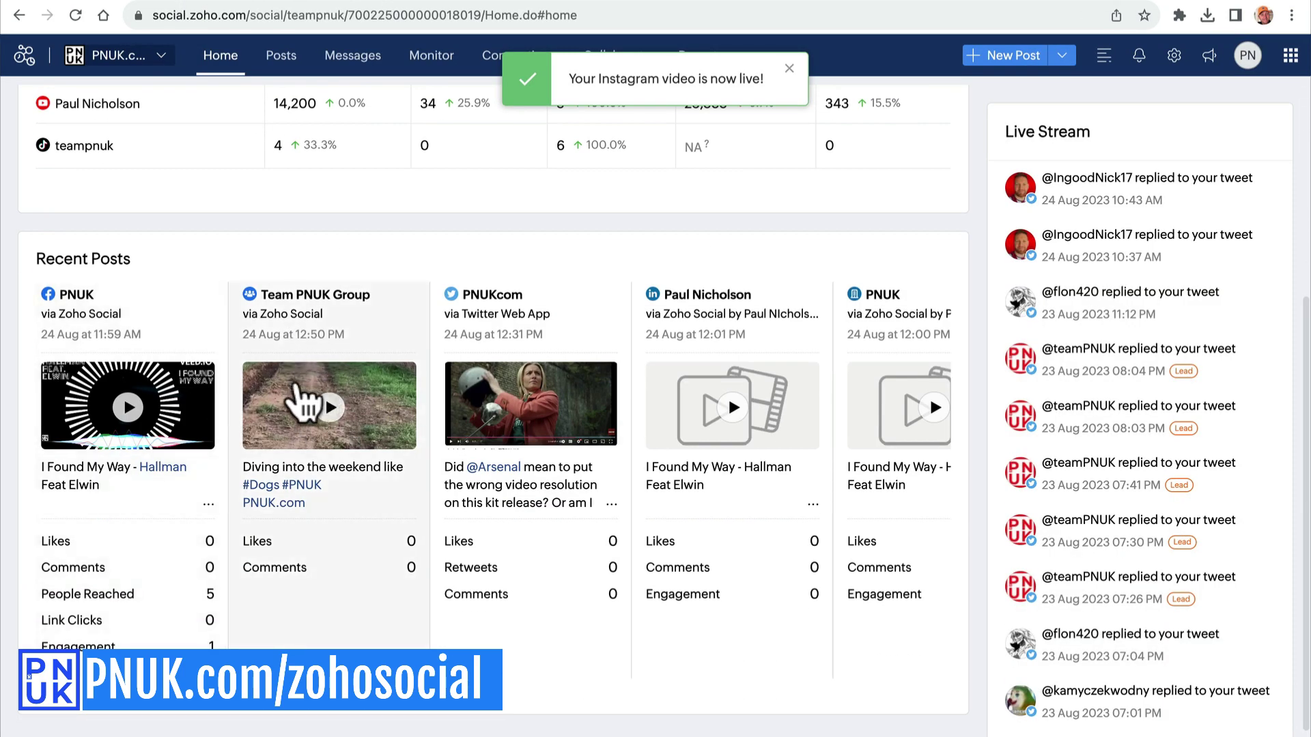
left_click(339, 349)
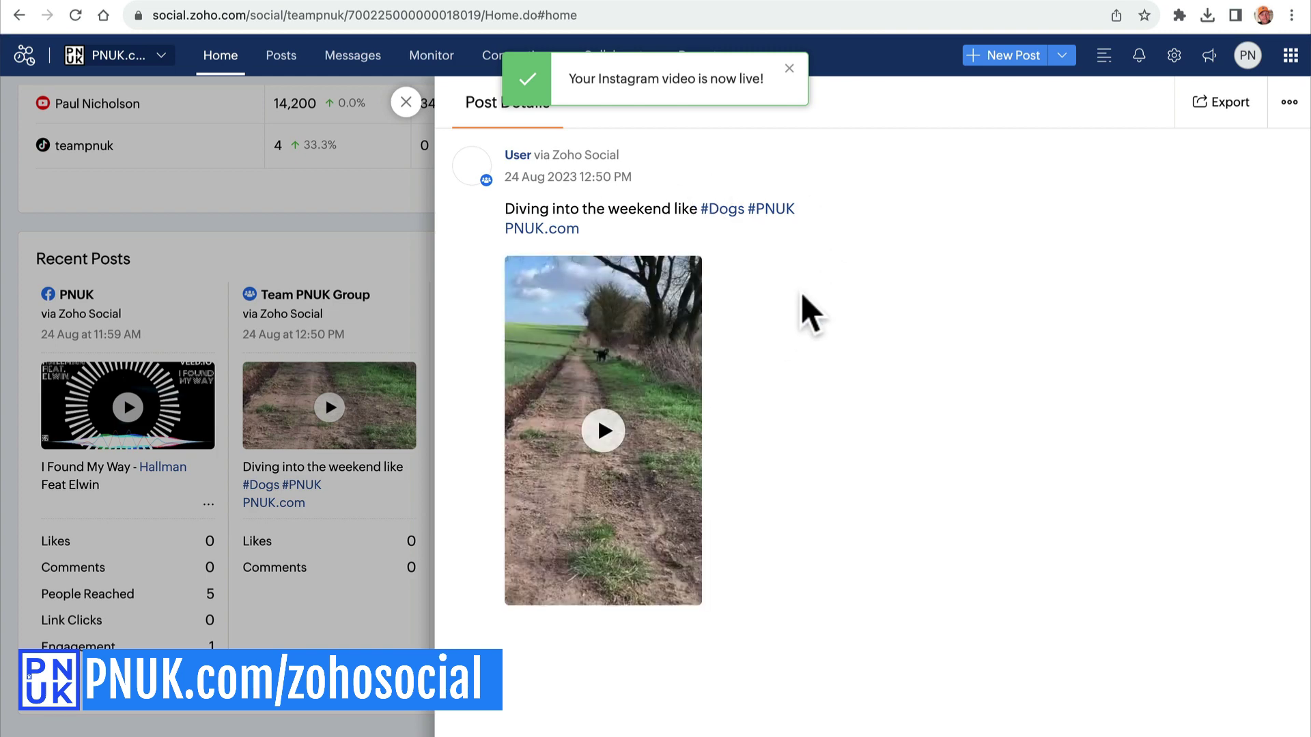
left_click(1288, 101)
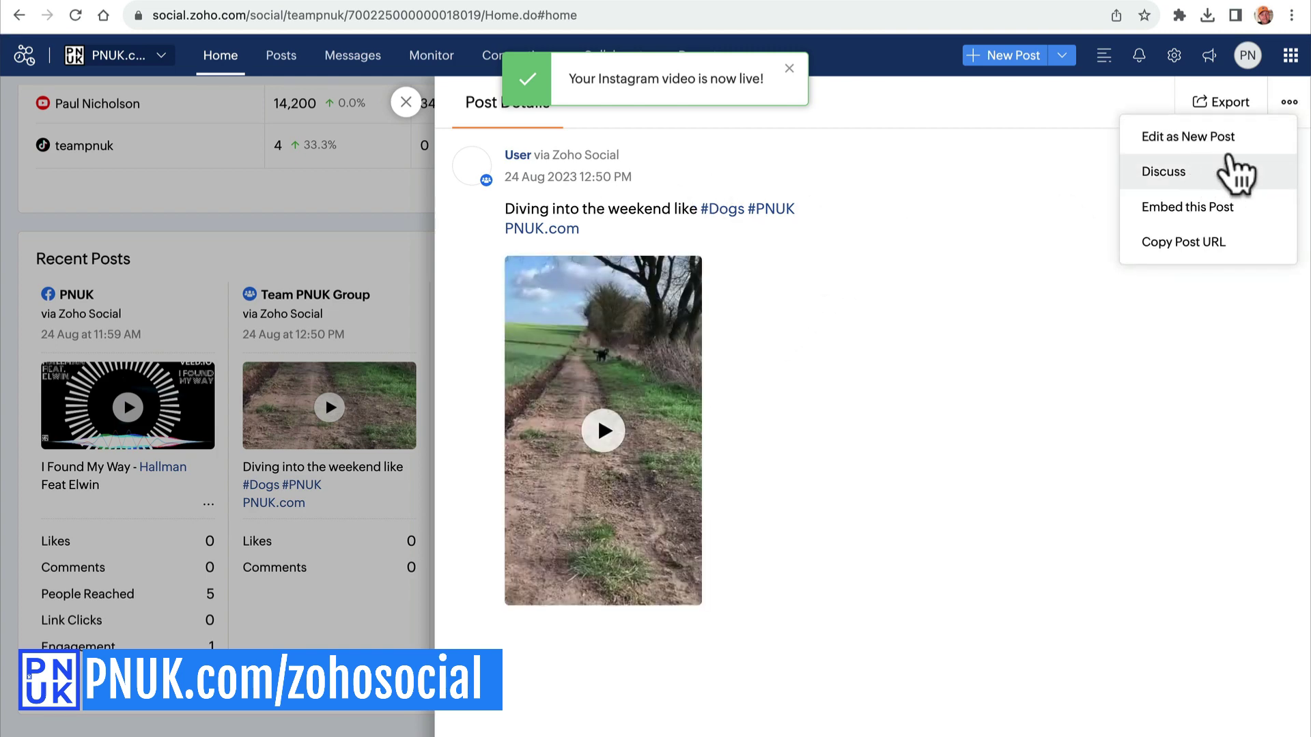
left_click(324, 251)
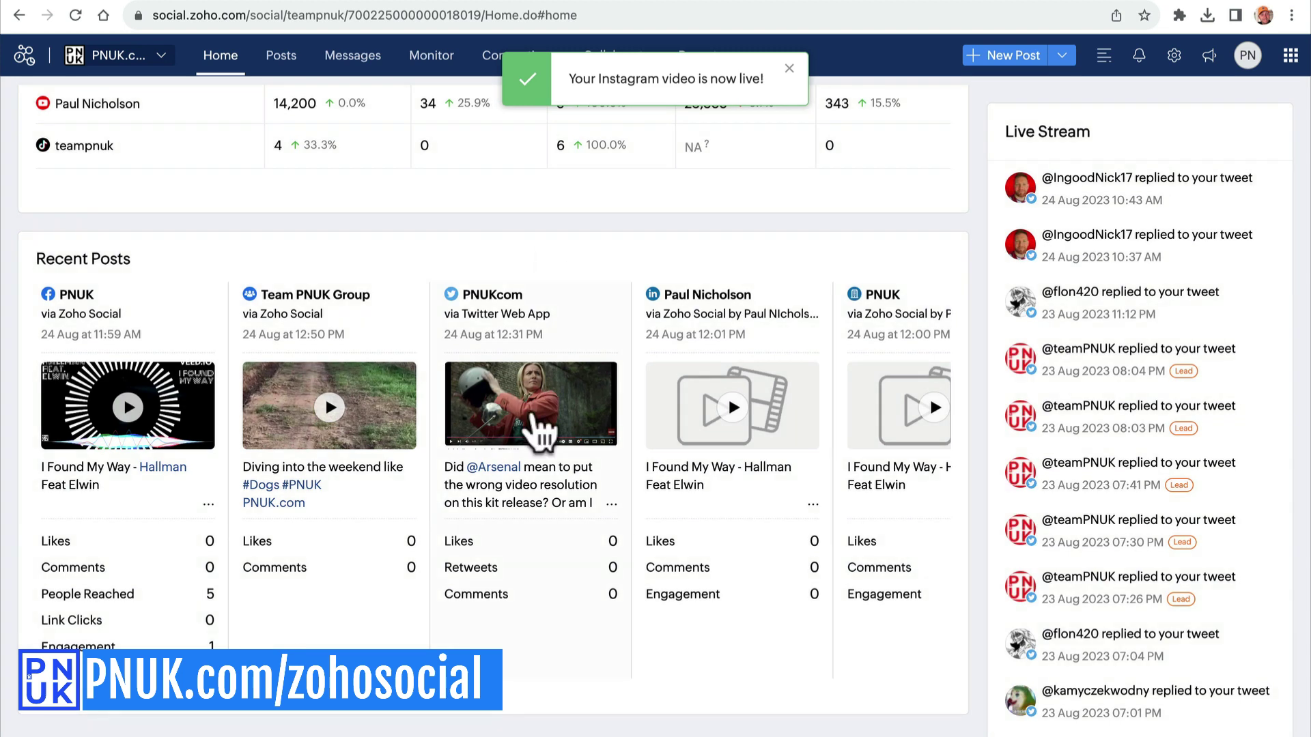
left_click(531, 405)
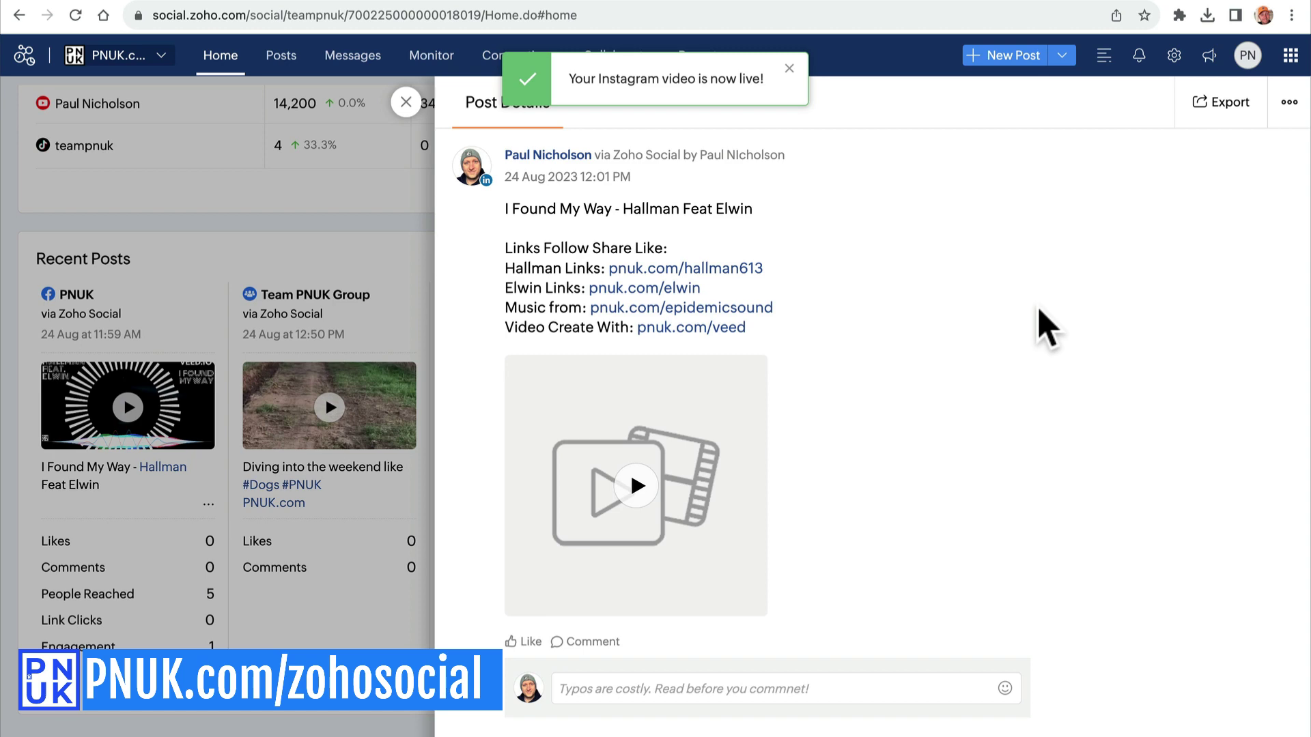
left_click(406, 102)
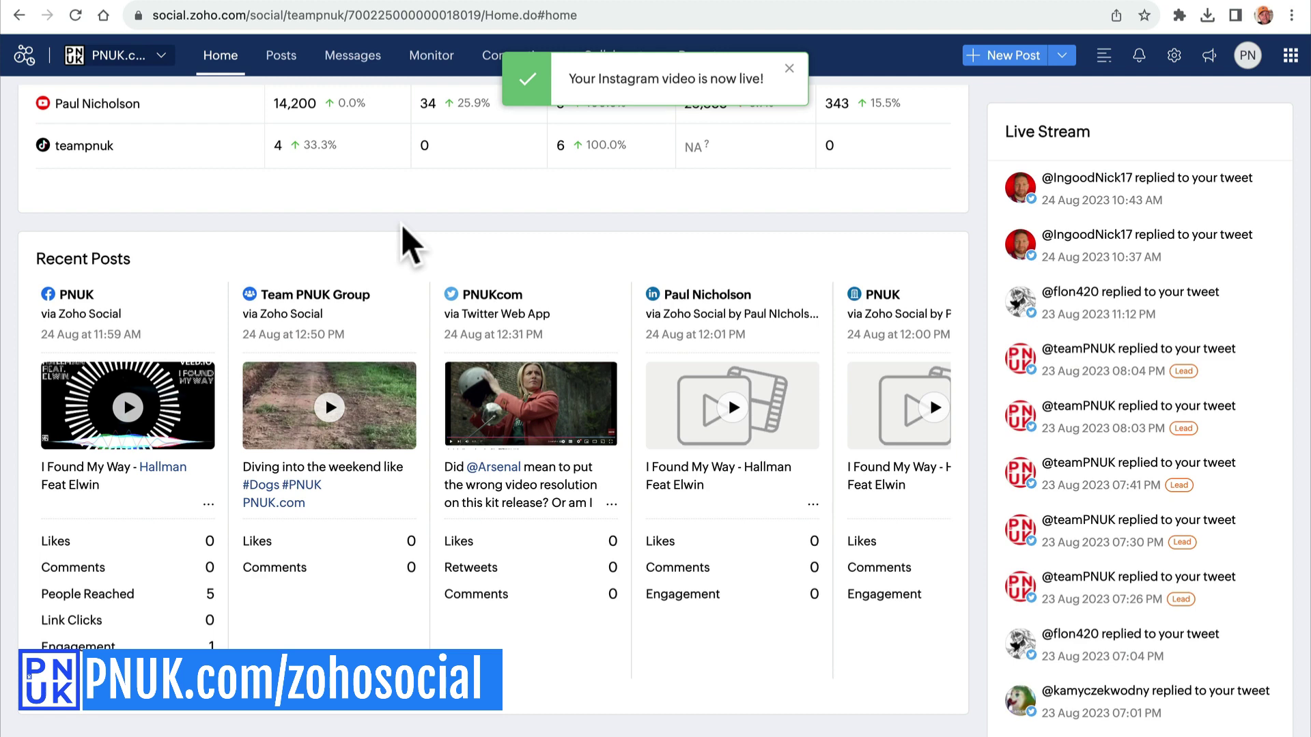
scroll(830, 221, "up", 4)
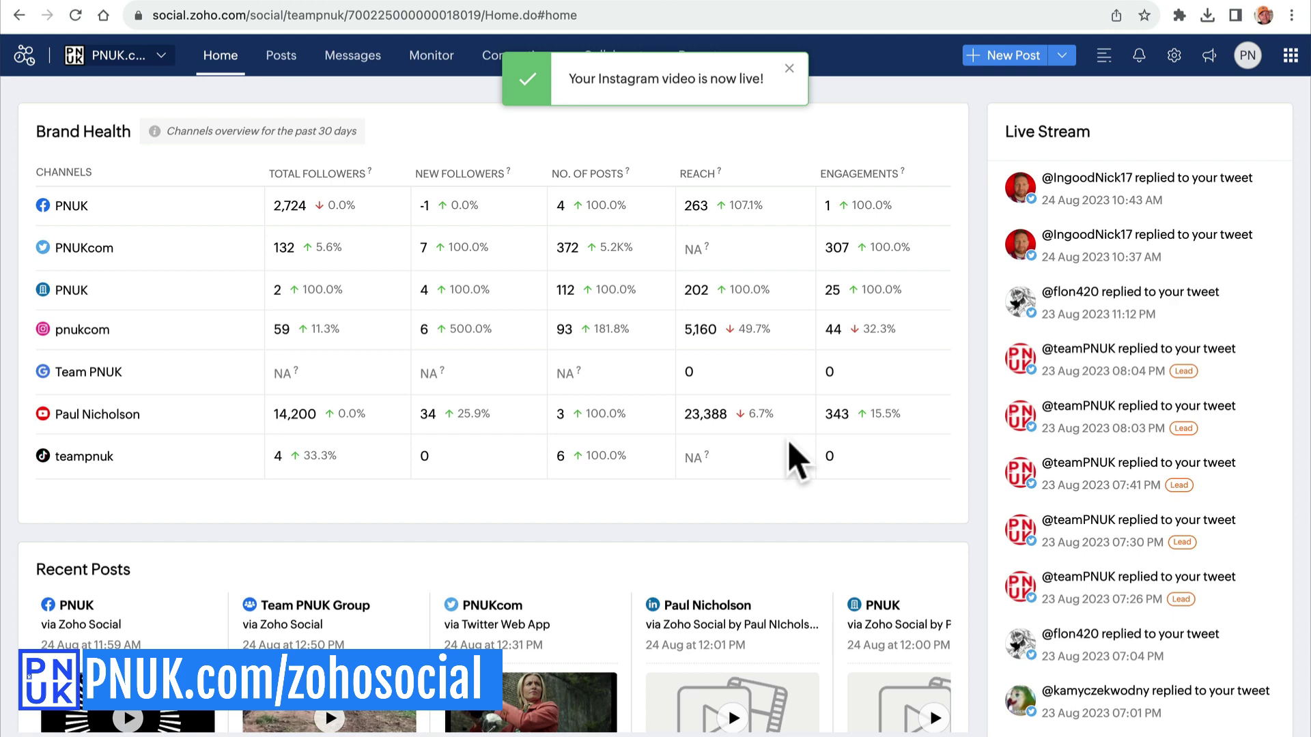
Load pnuk.com and search the site for 'Zoho Social'
left_click(440, 15)
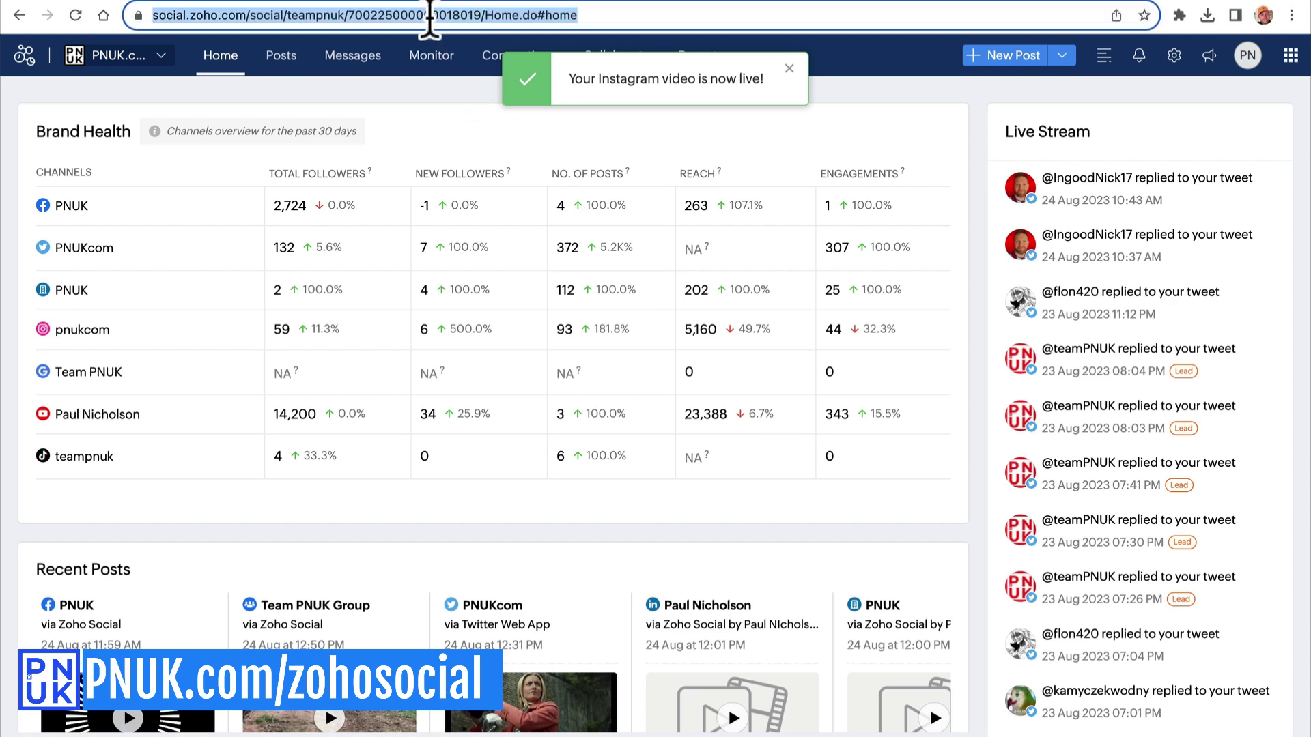
type("pnuk.com")
key("Return")
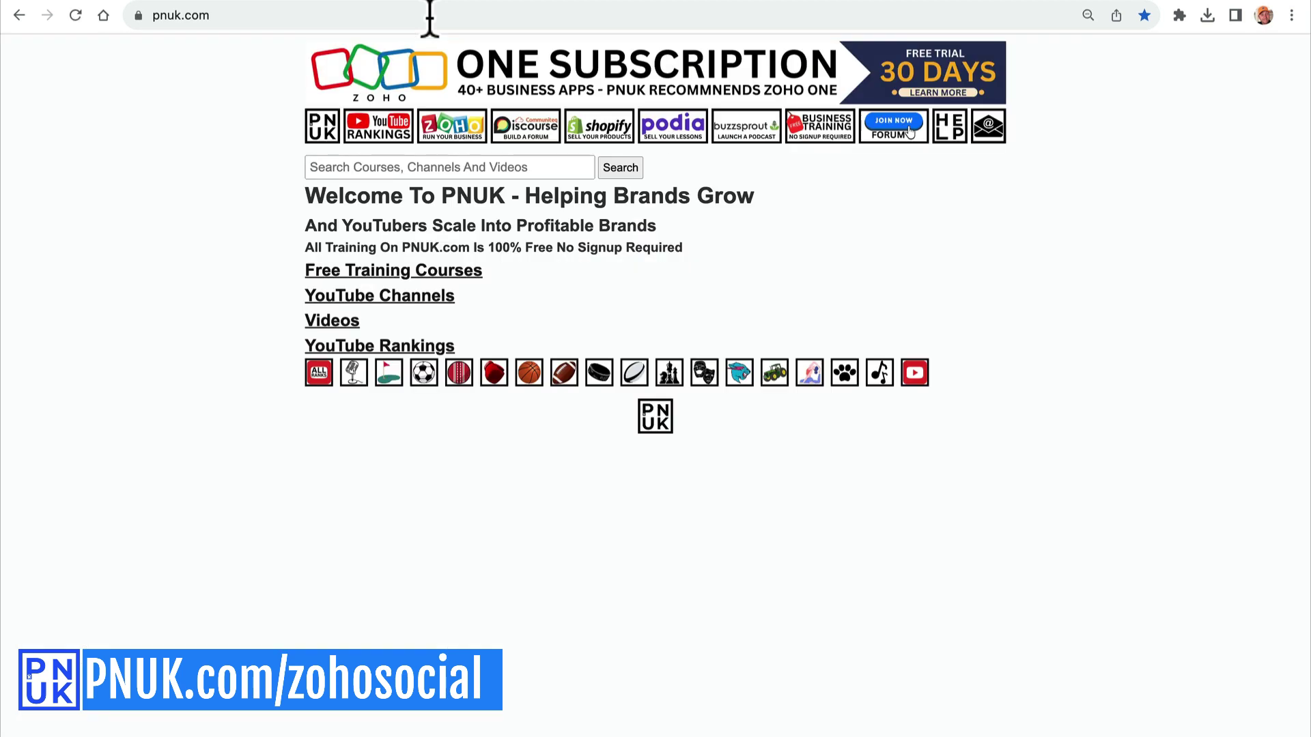
left_click(467, 167)
type("Zoho Social")
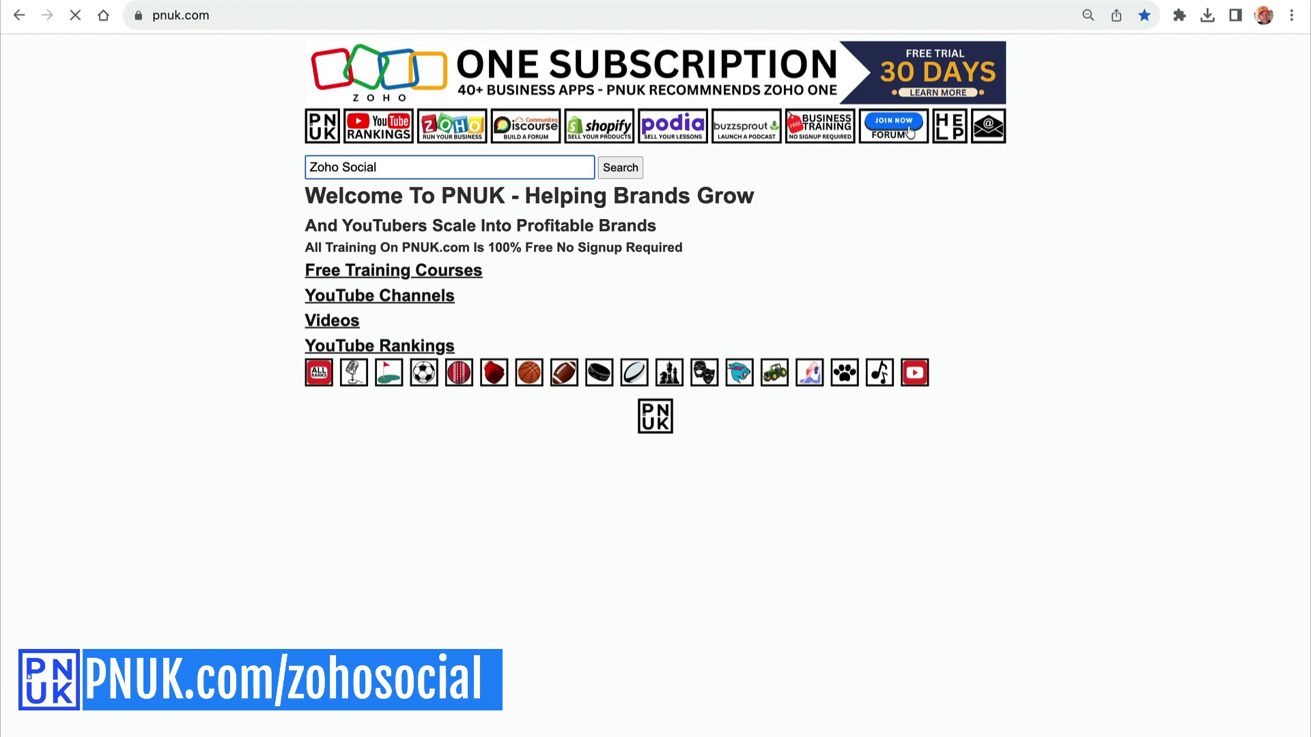
key("Return")
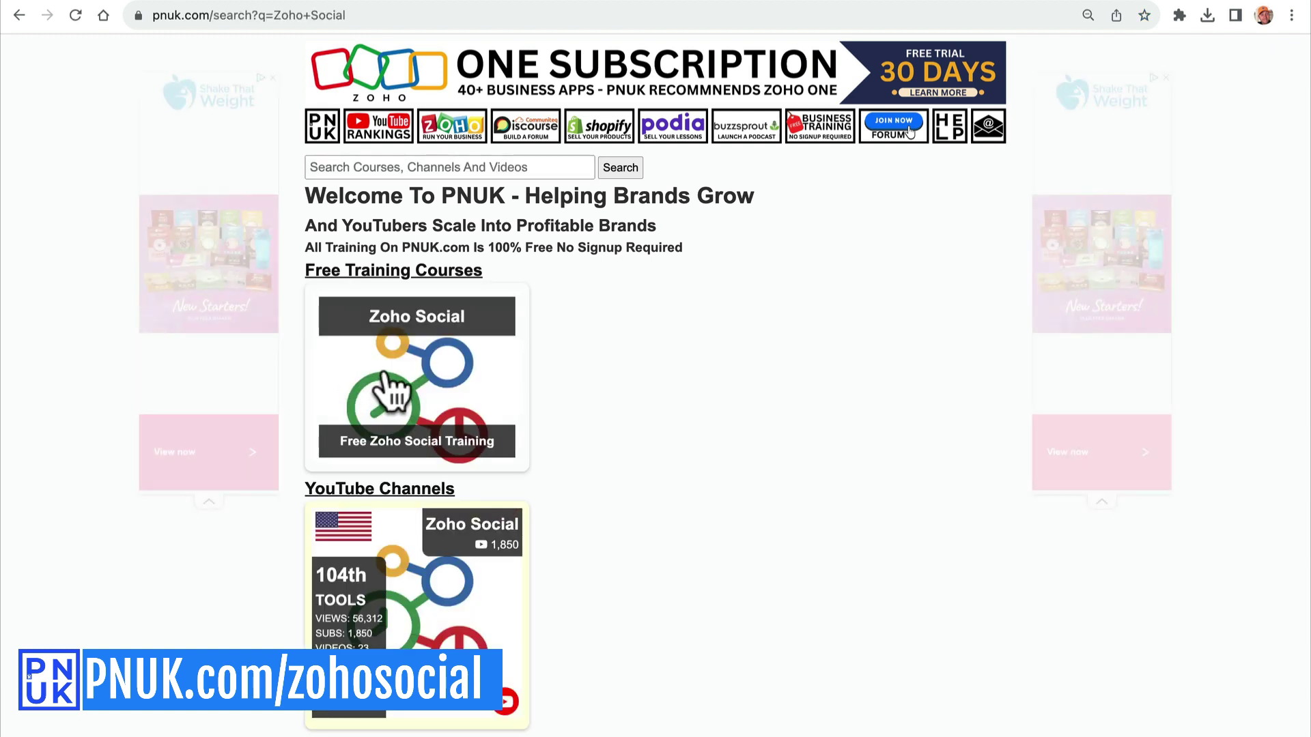
scroll(392, 387, "down", 1)
scroll(392, 388, "down", 3)
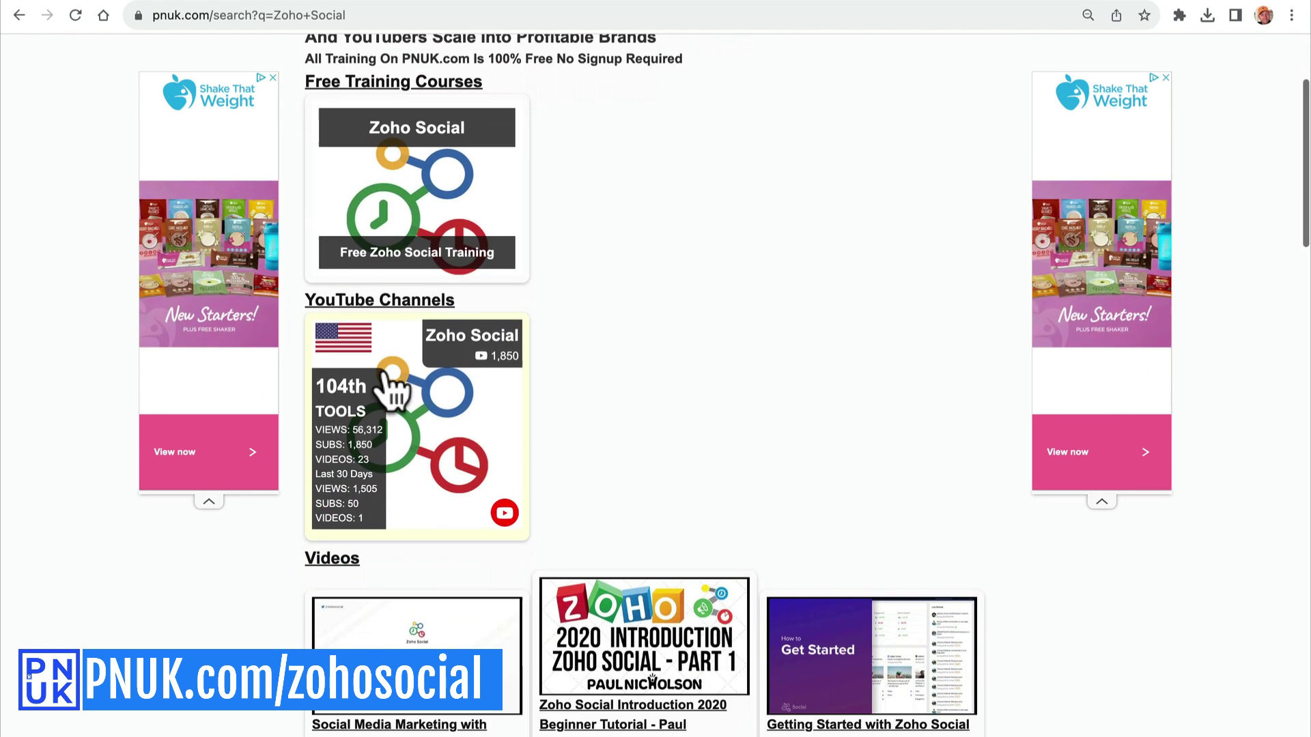
scroll(393, 387, "down", 2)
scroll(546, 415, "down", 3)
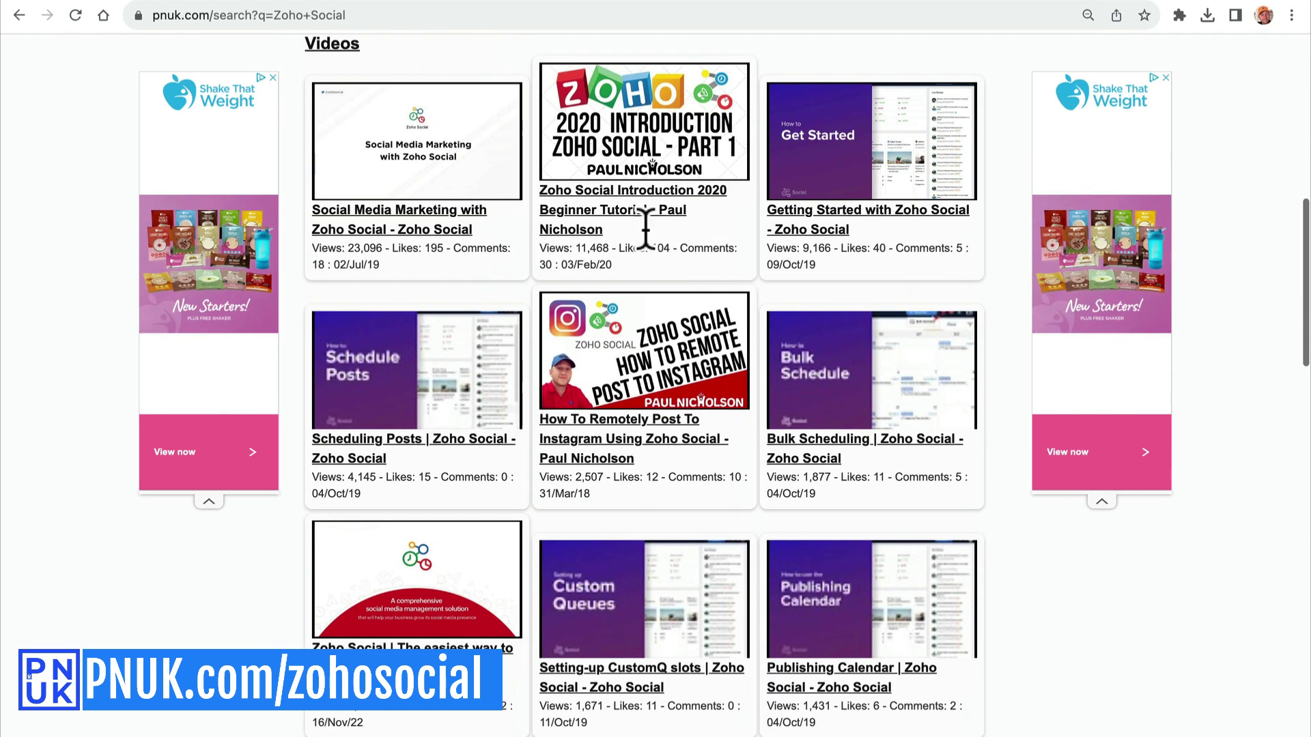
Preview the 'Introduction 2020' and 'Remotely Post To Instagram' videos, then open 'Will Post Direct To Your Instagram'
left_click(619, 179)
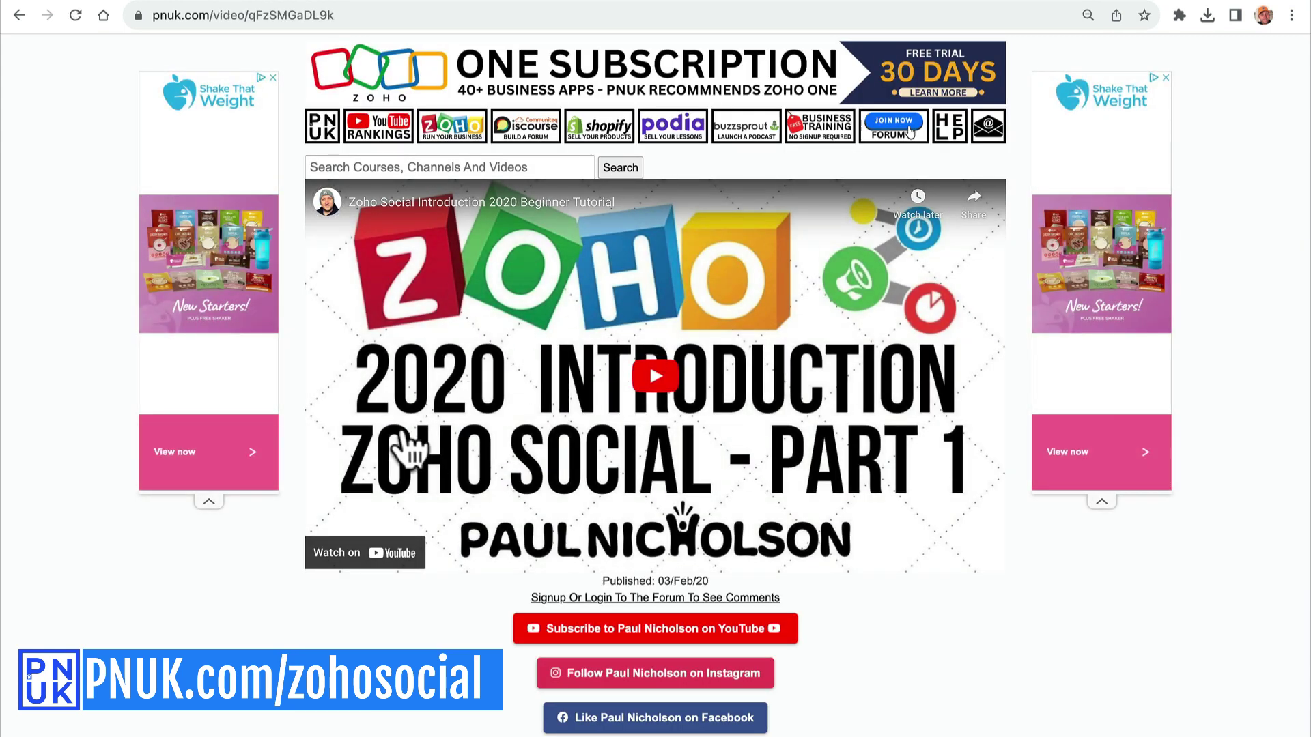
key("alt+Left")
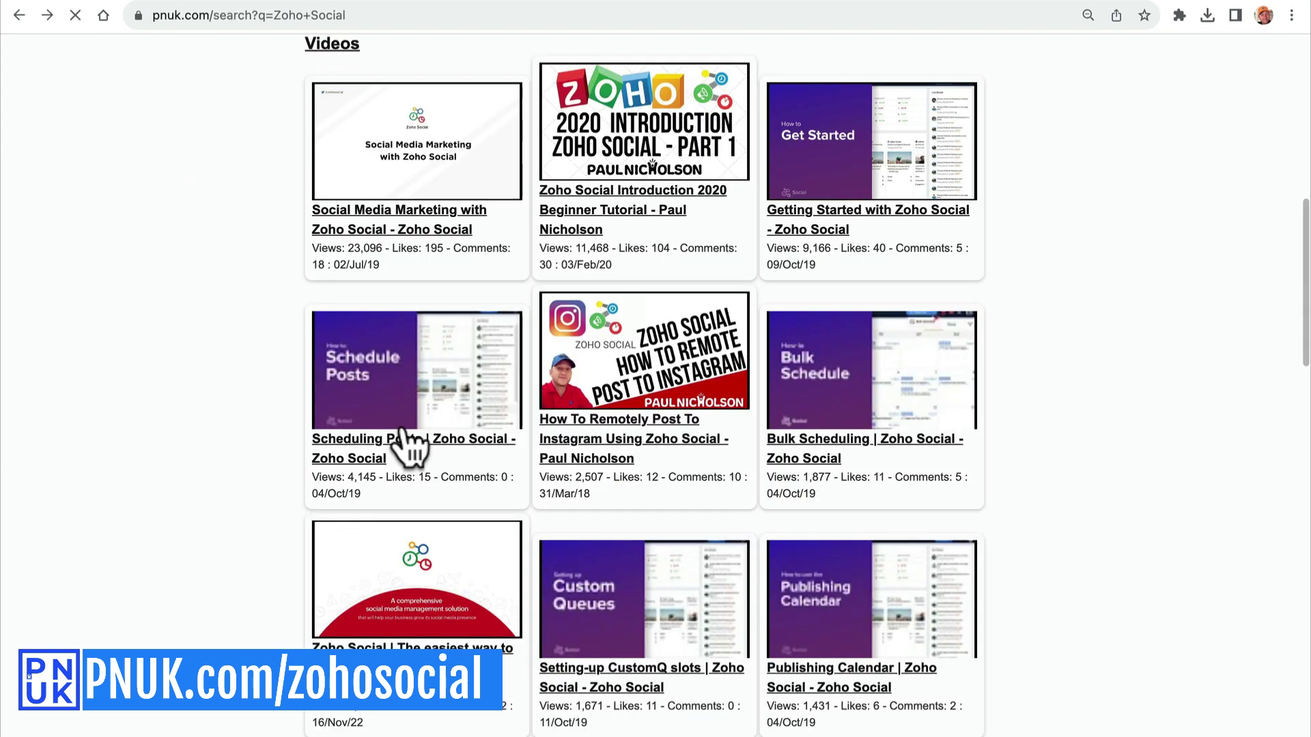
left_click(613, 439)
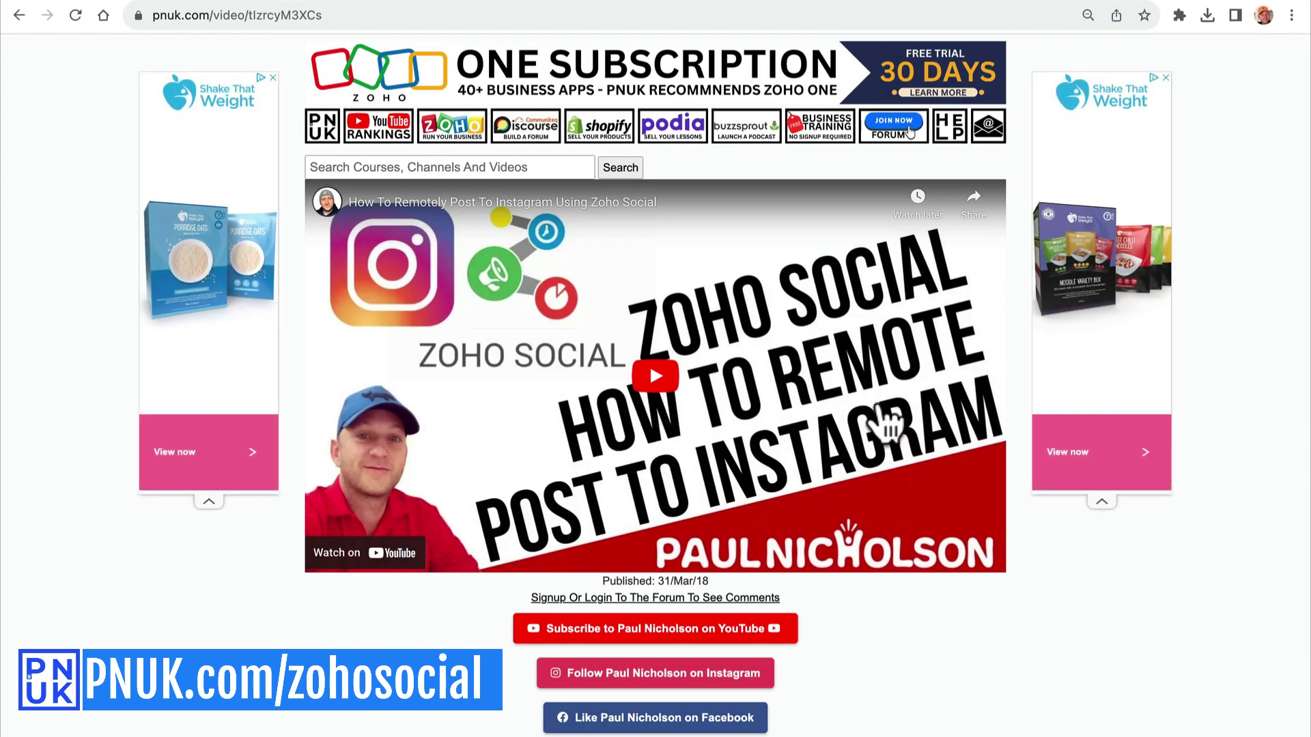
key("alt+Left")
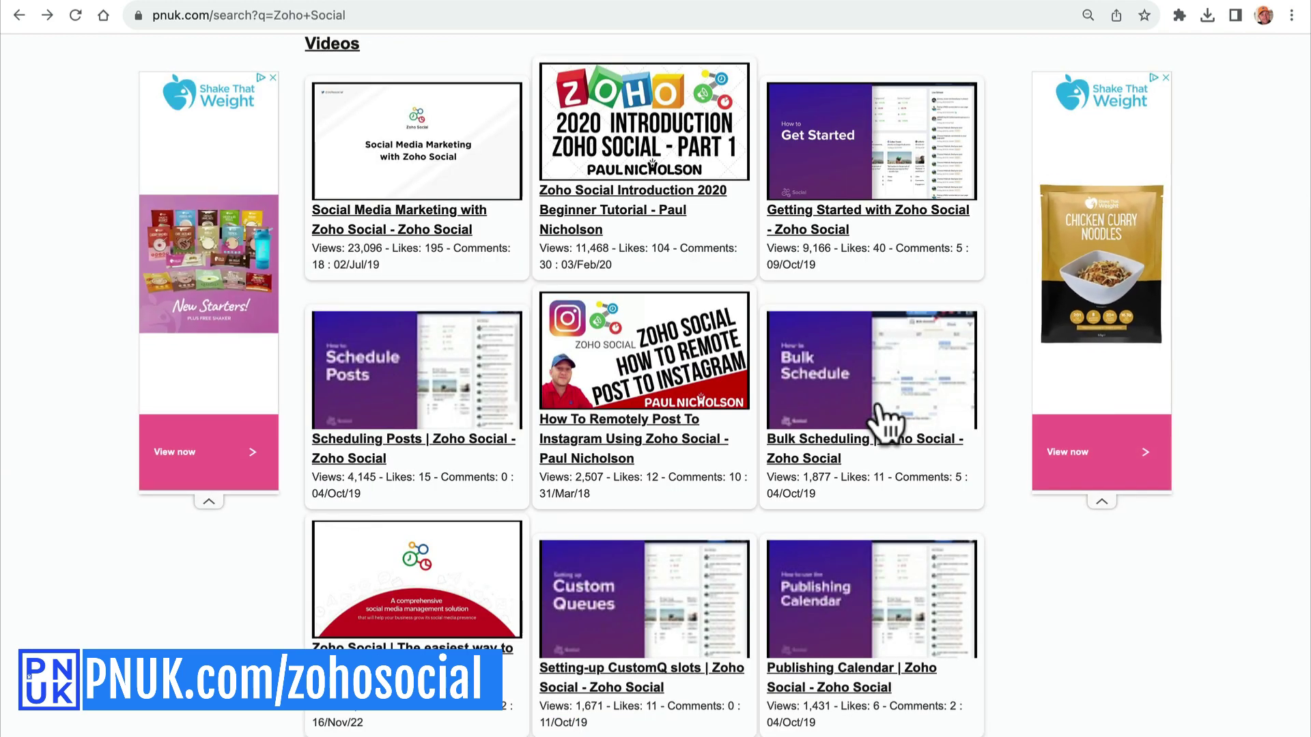
scroll(886, 423, "down", 6)
scroll(886, 422, "down", 8)
scroll(885, 422, "up", 20)
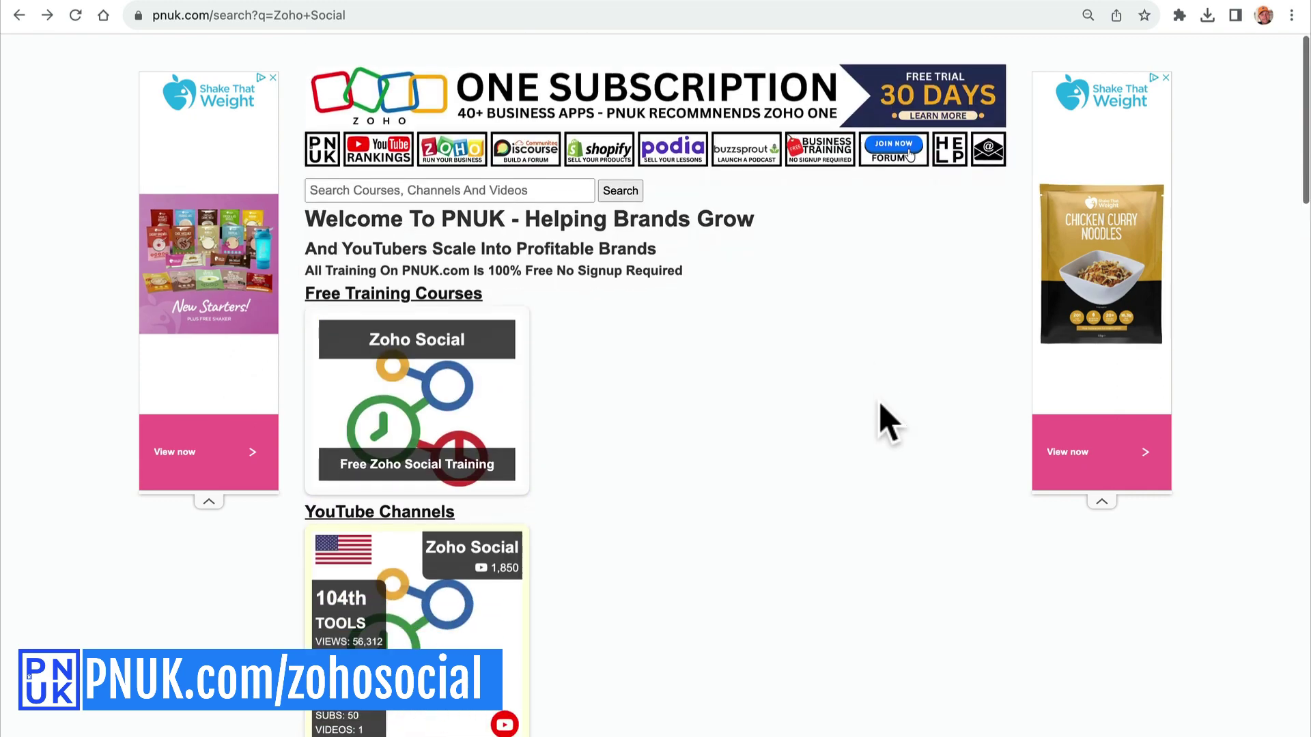
scroll(886, 422, "down", 3)
scroll(886, 422, "down", 8)
scroll(887, 421, "down", 6)
scroll(886, 422, "down", 2)
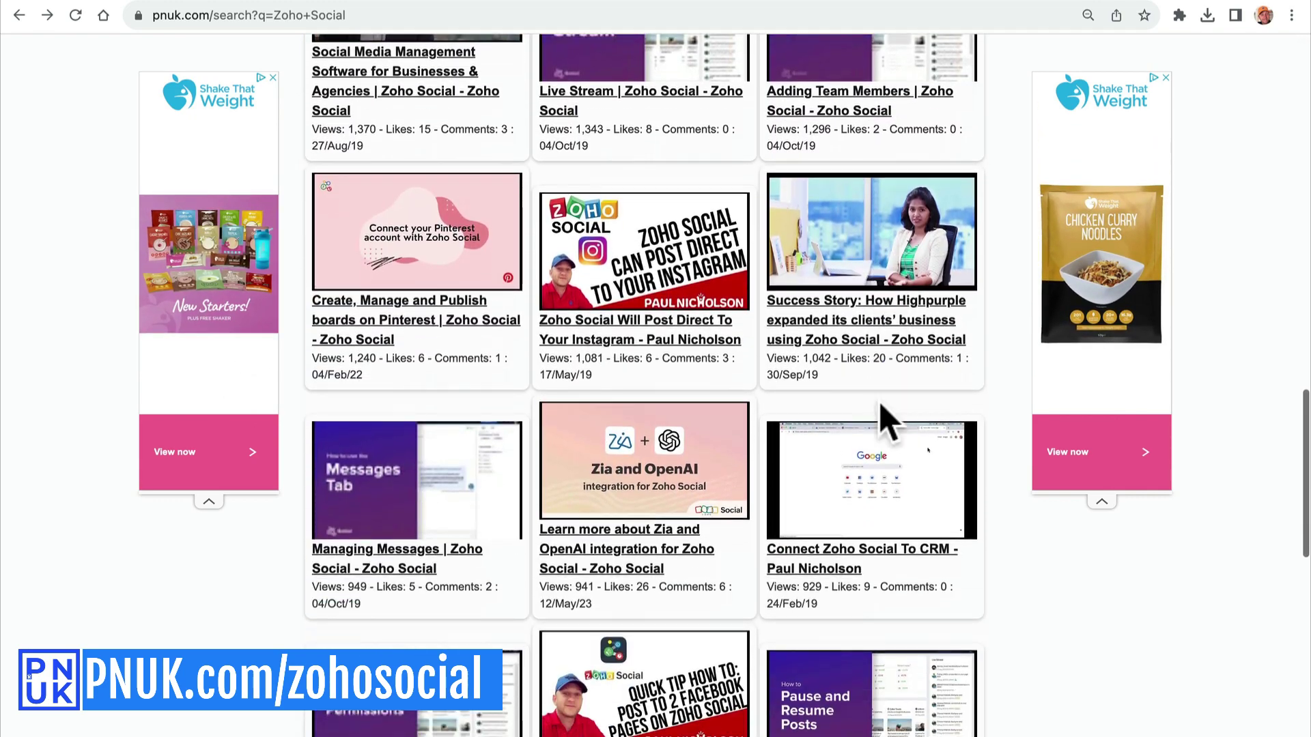
left_click(656, 277)
scroll(650, 364, "down", 5)
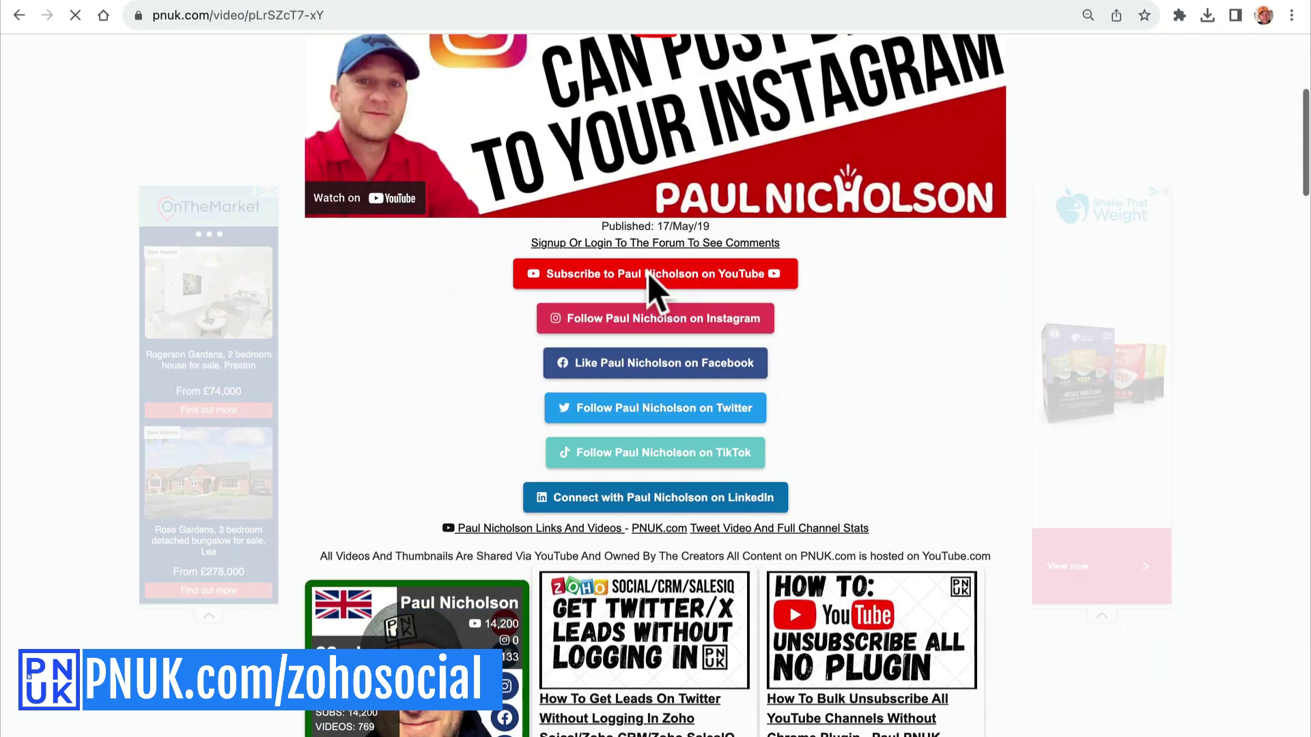
scroll(656, 292, "up", 8)
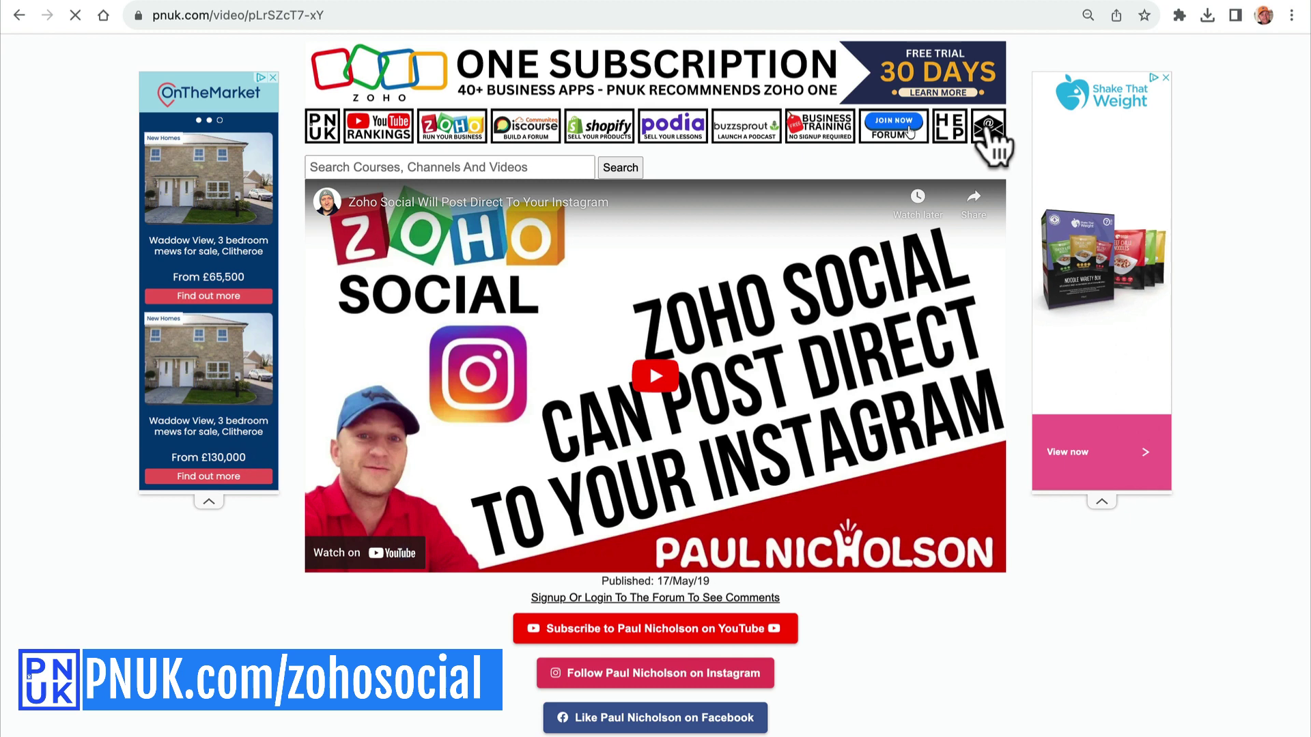
left_click(989, 129)
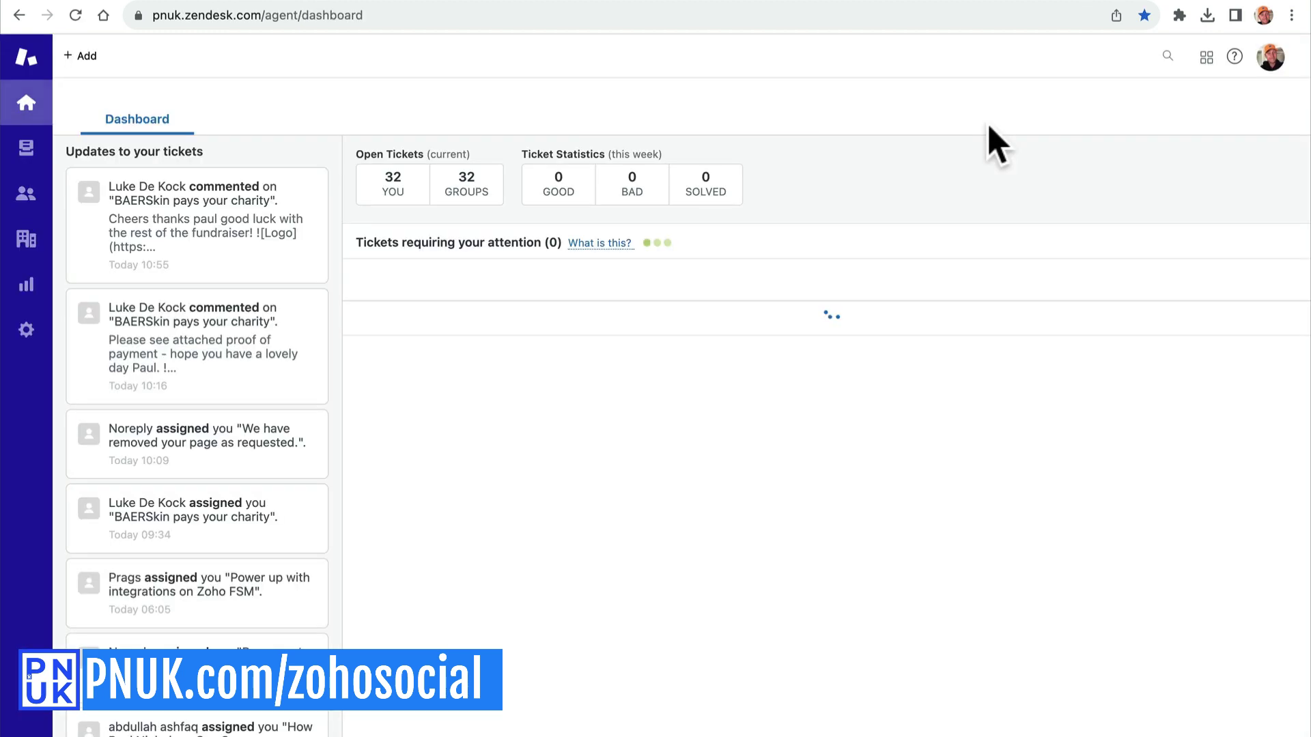